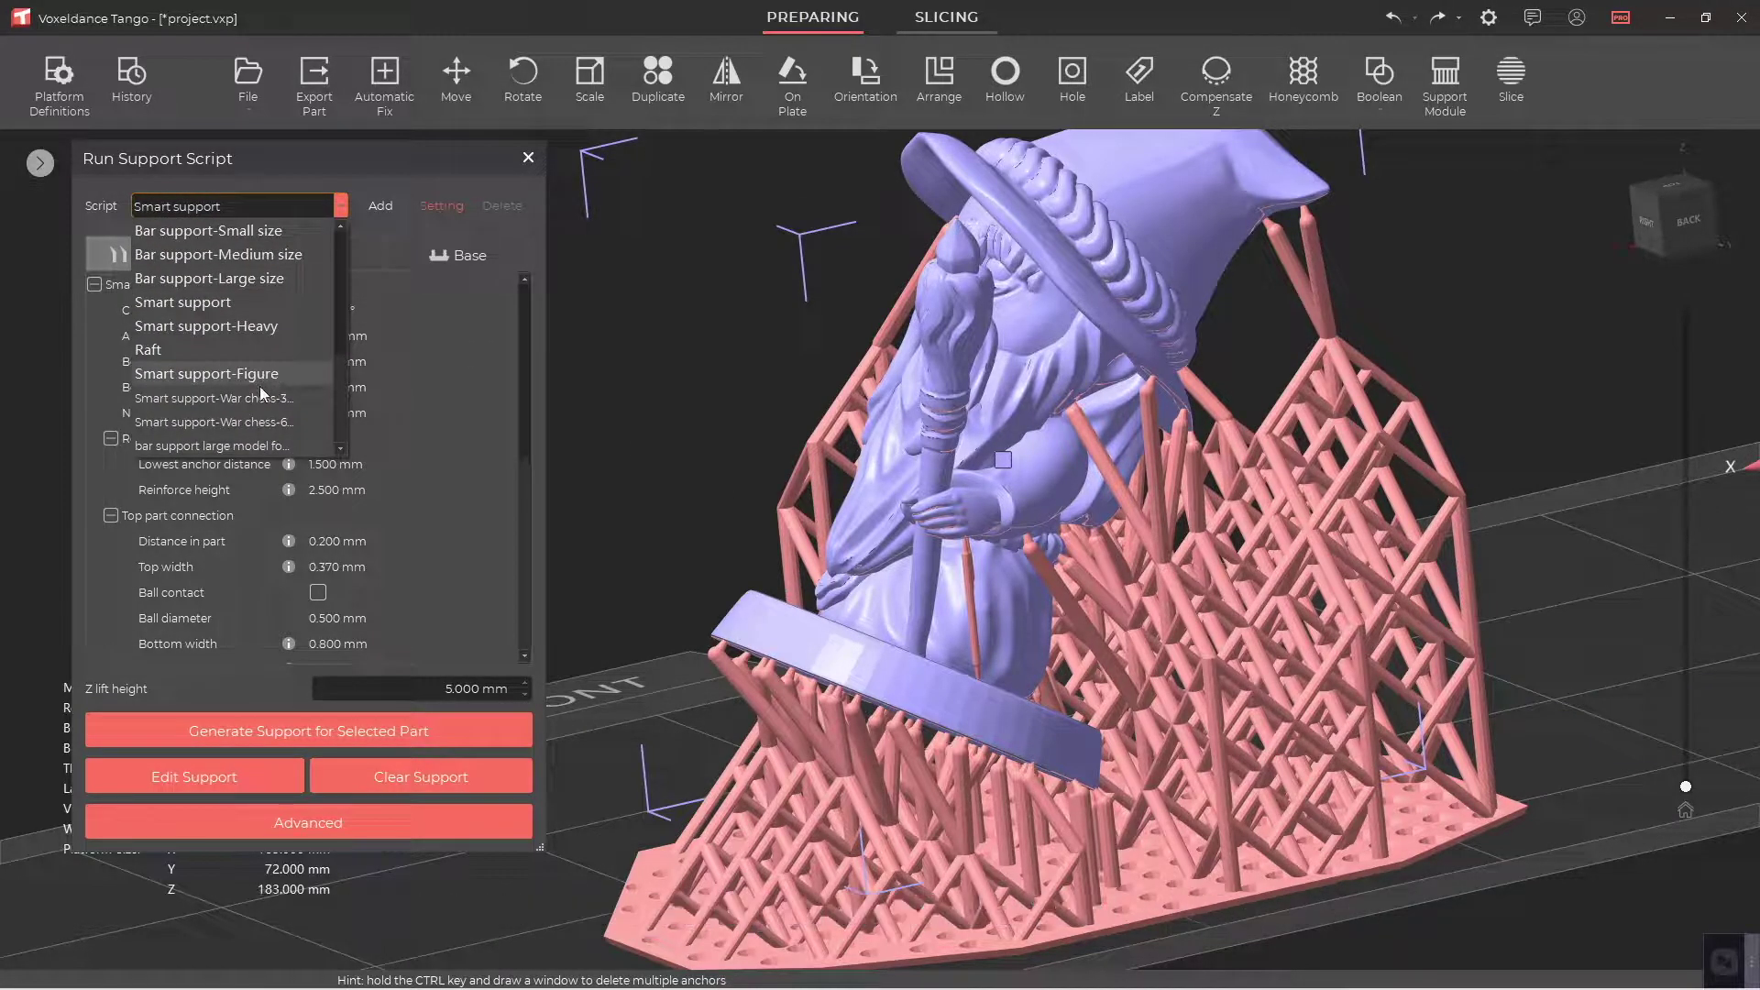
Choose the Smart support-War chess-36mm script for the wizard figure's supports
click(262, 399)
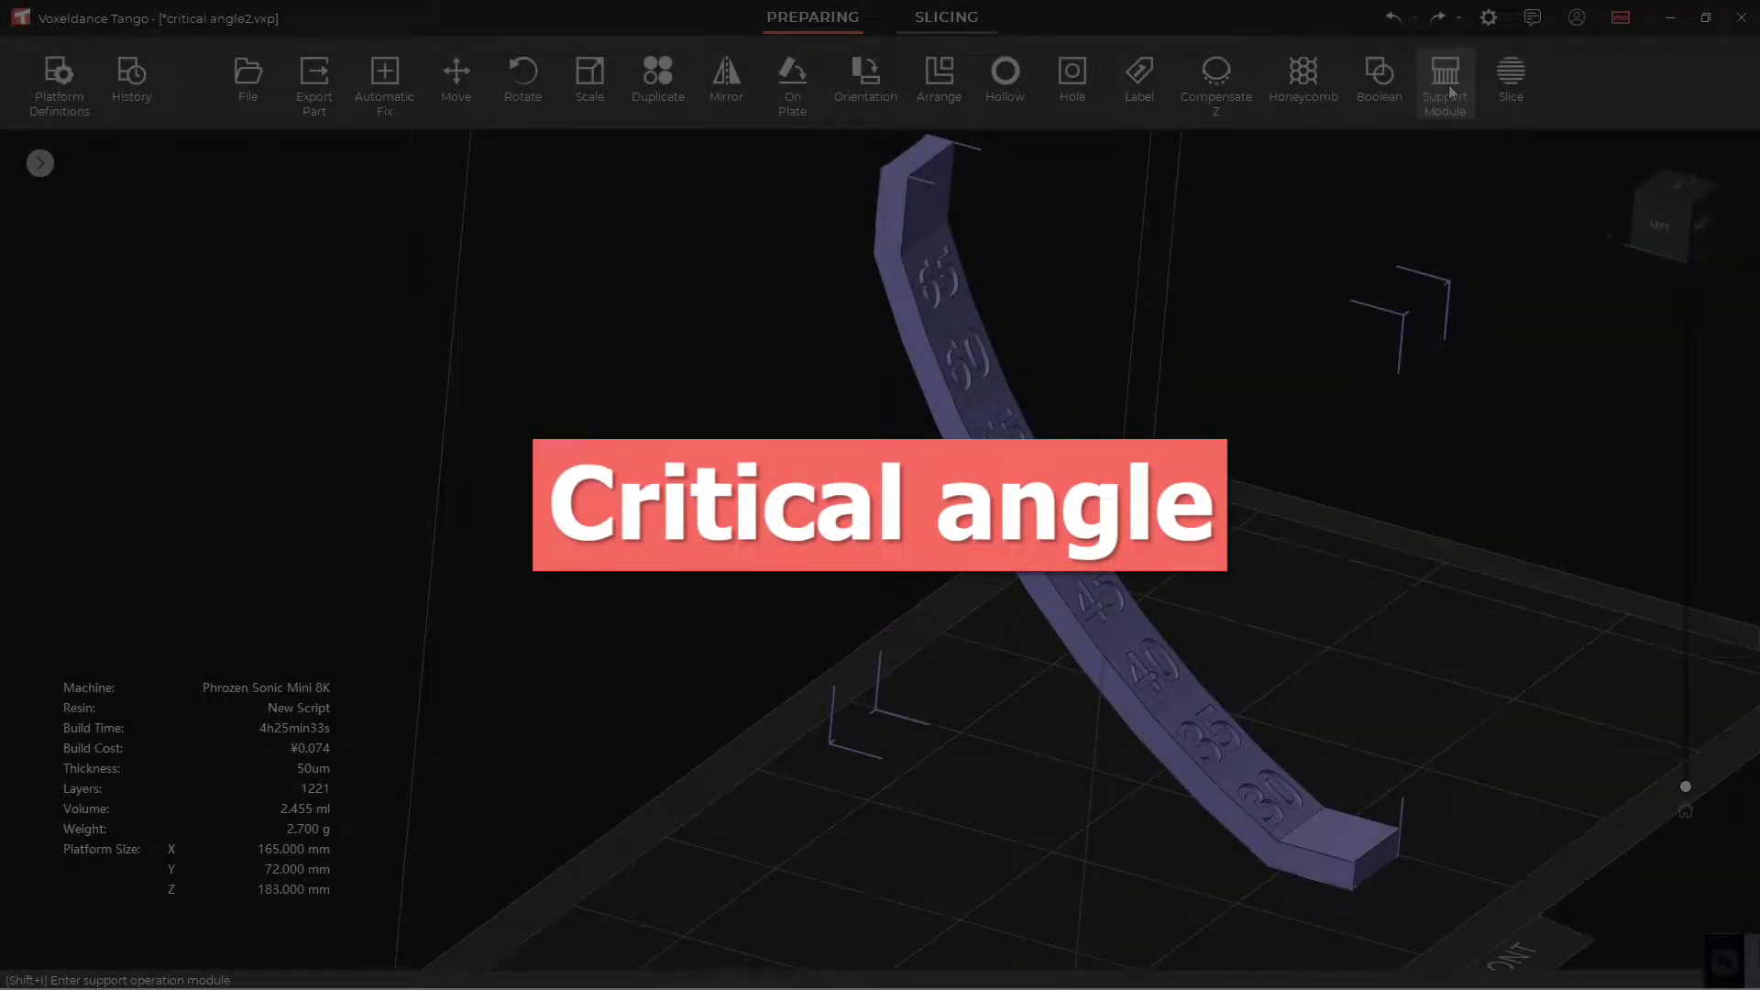
Open the support module for the curved angle part and generate supports with a critical angle of 42°
click(1446, 82)
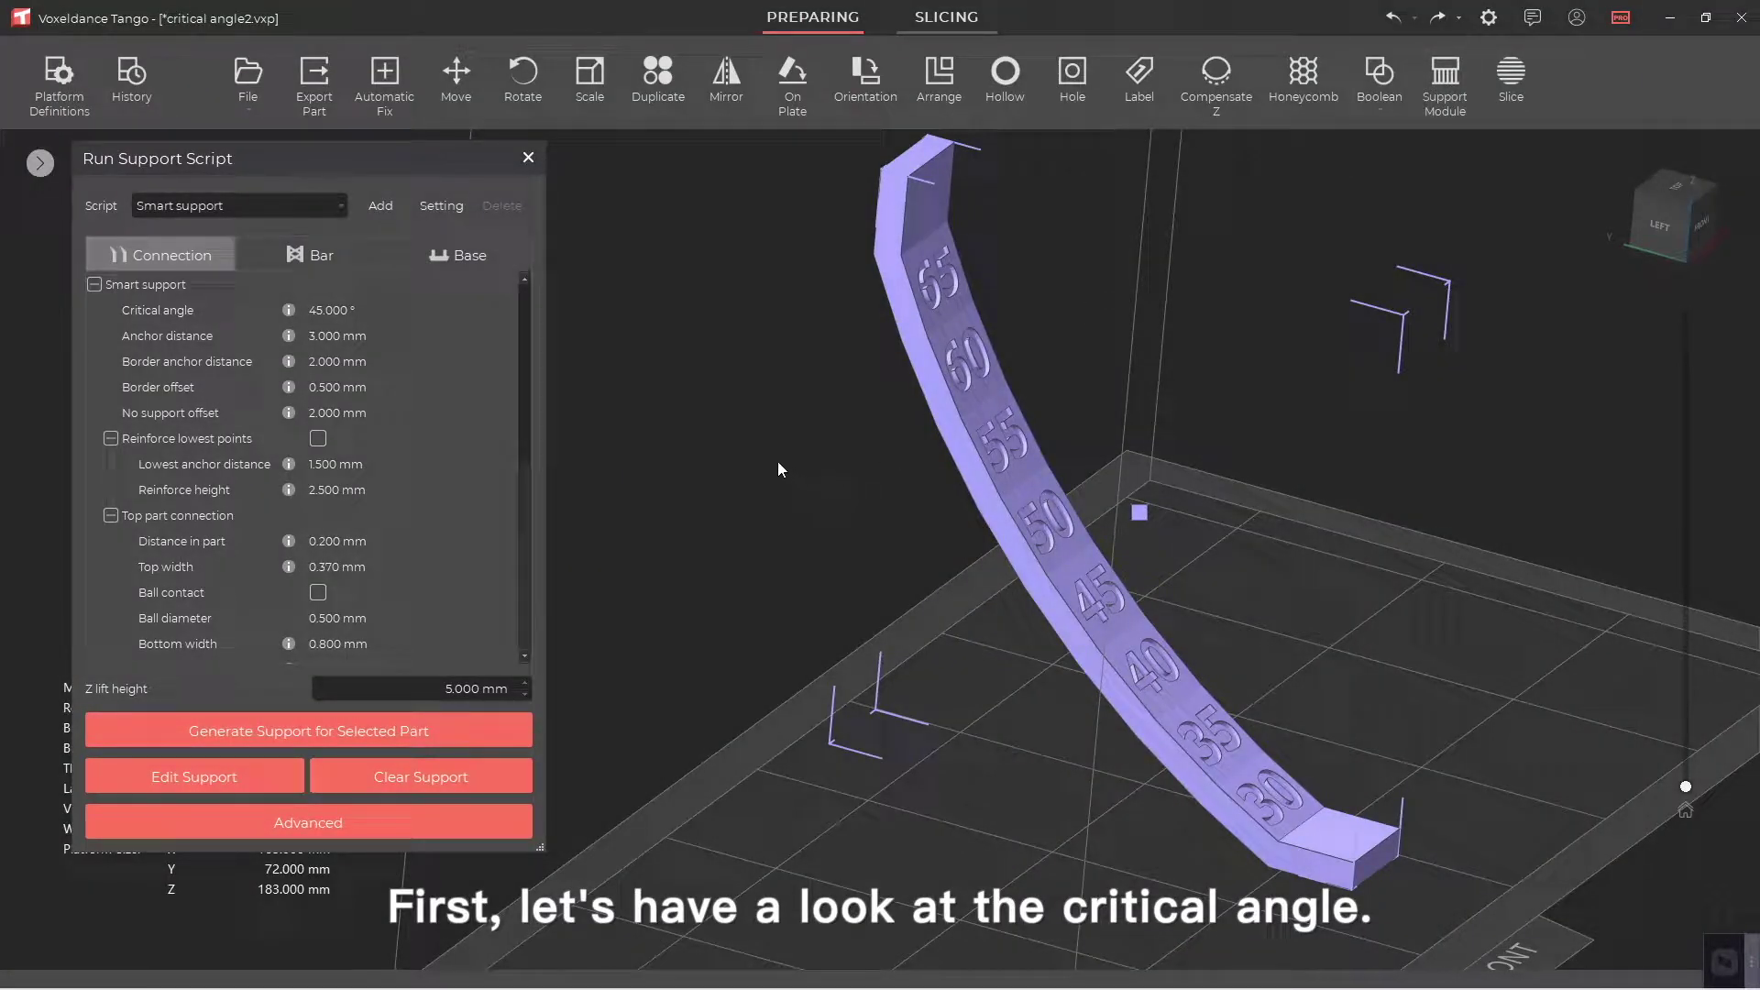
mouse_move(290, 310)
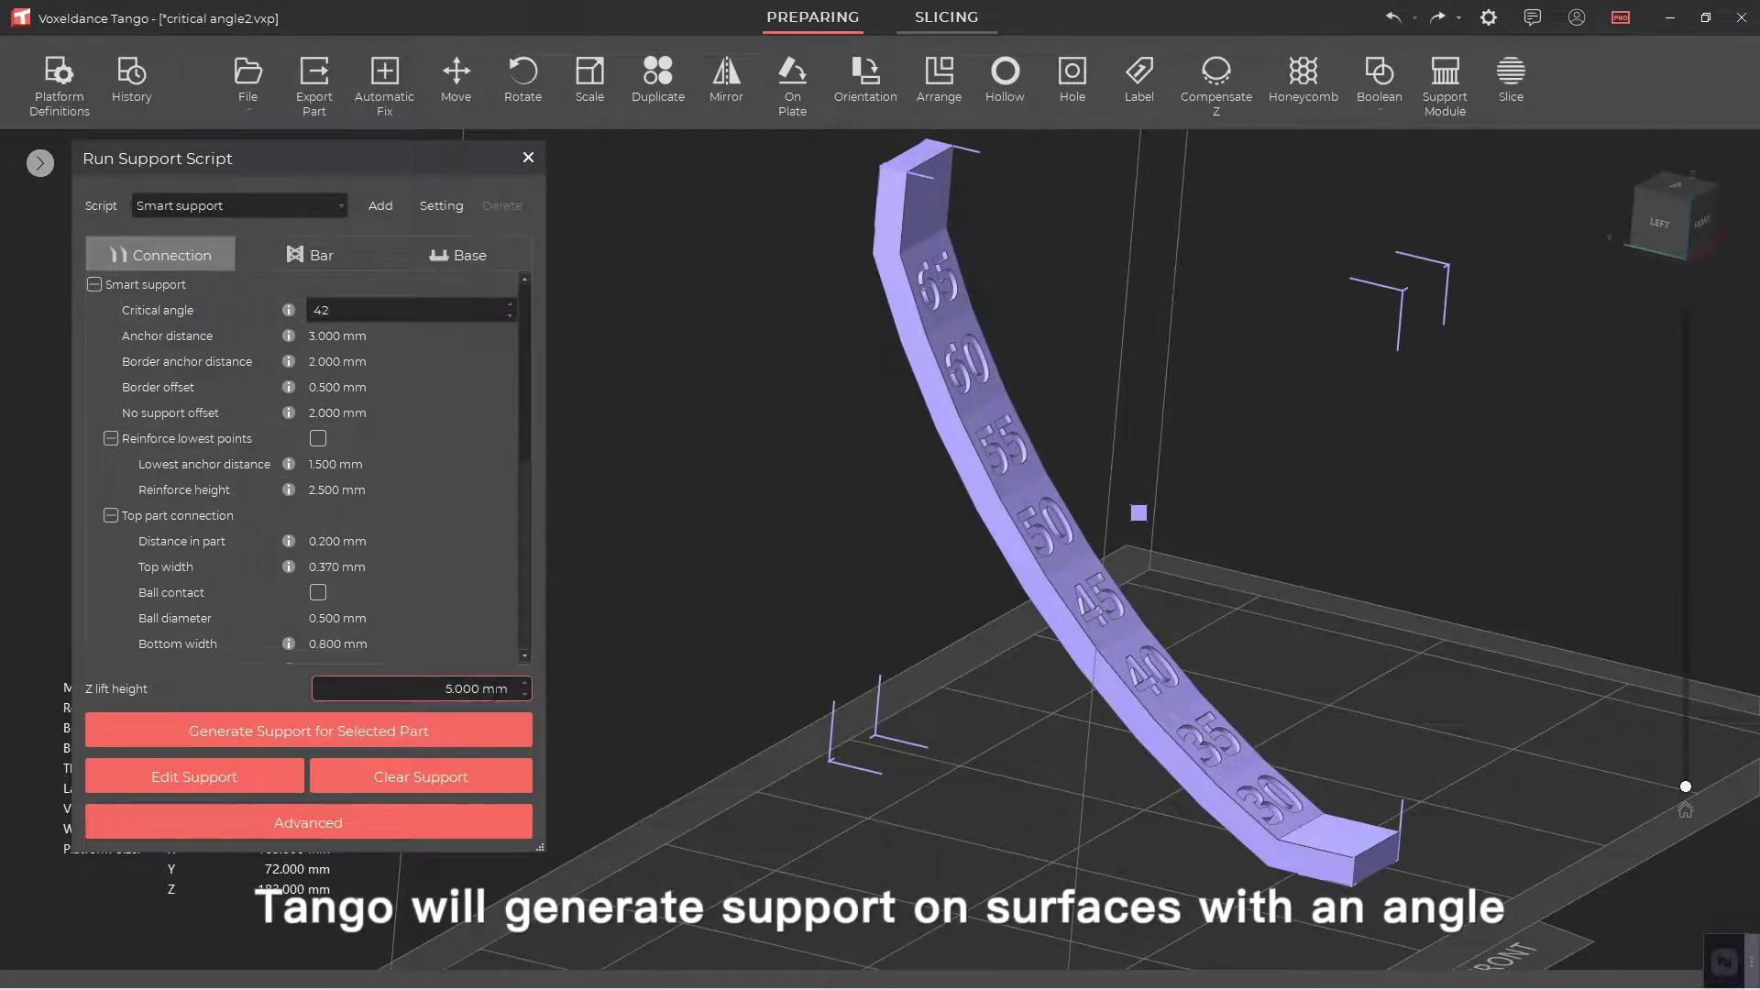
click(473, 733)
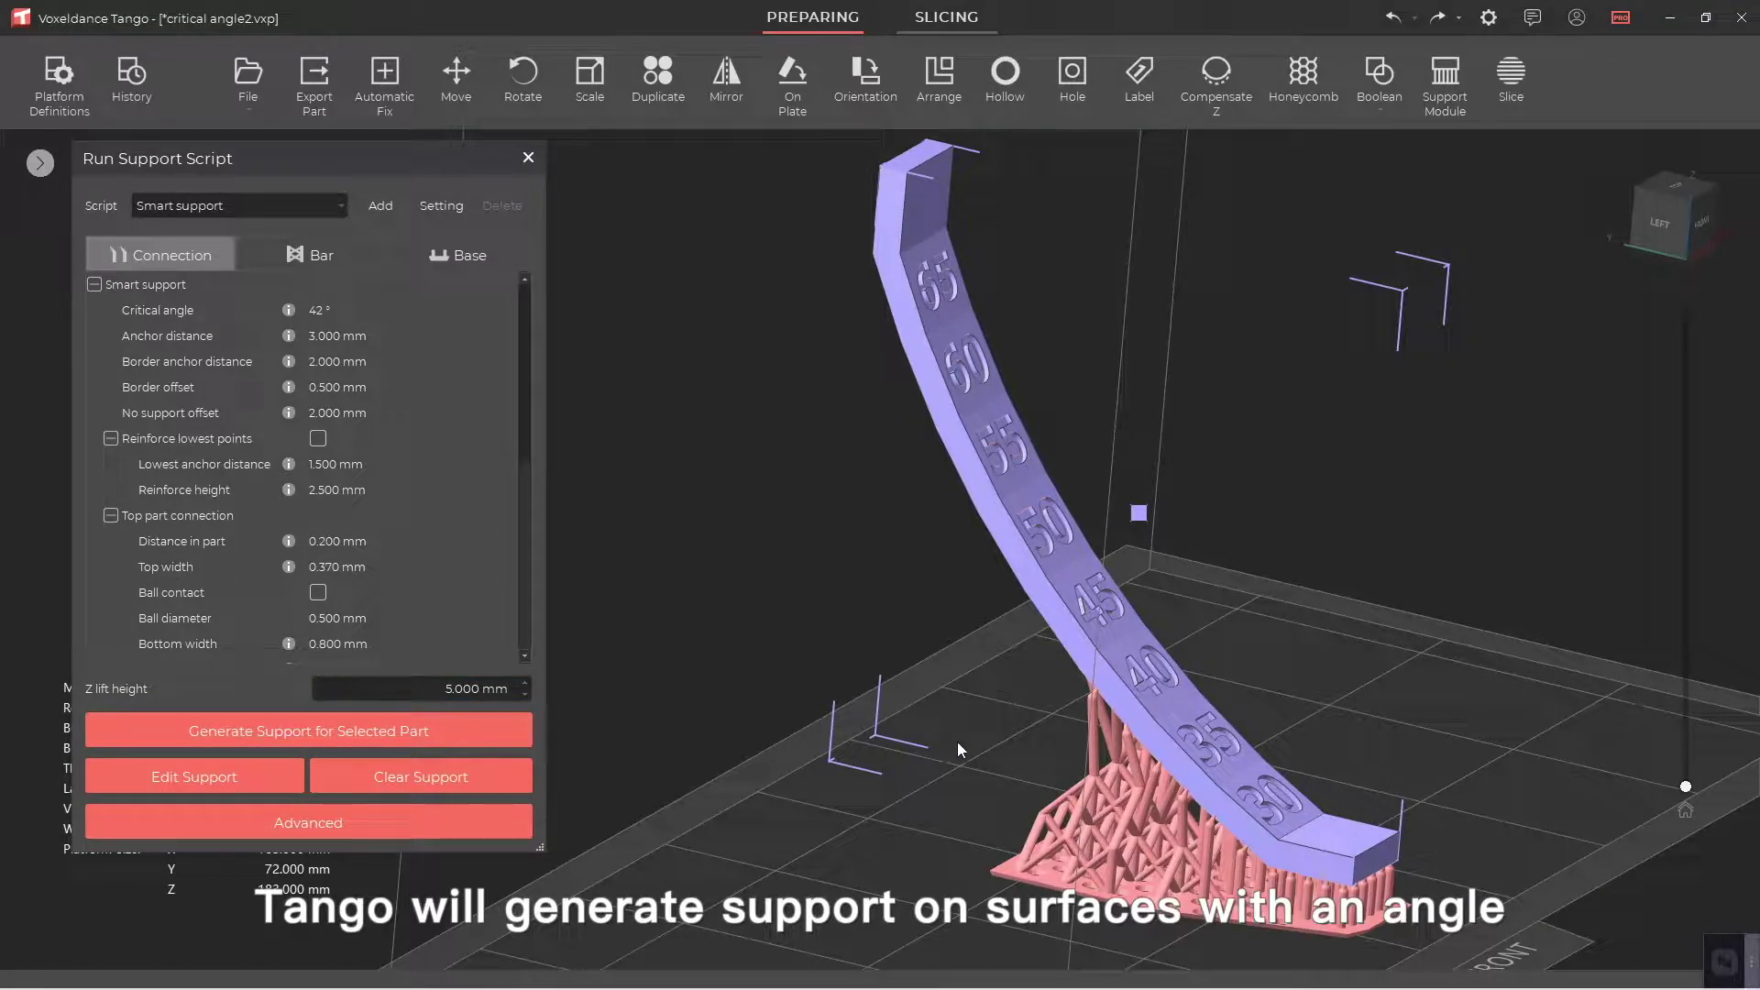
right_drag(957, 740, 948, 744)
Set the critical angle to 60° and regenerate the curved part's supports, replacing the existing ones
click(334, 310)
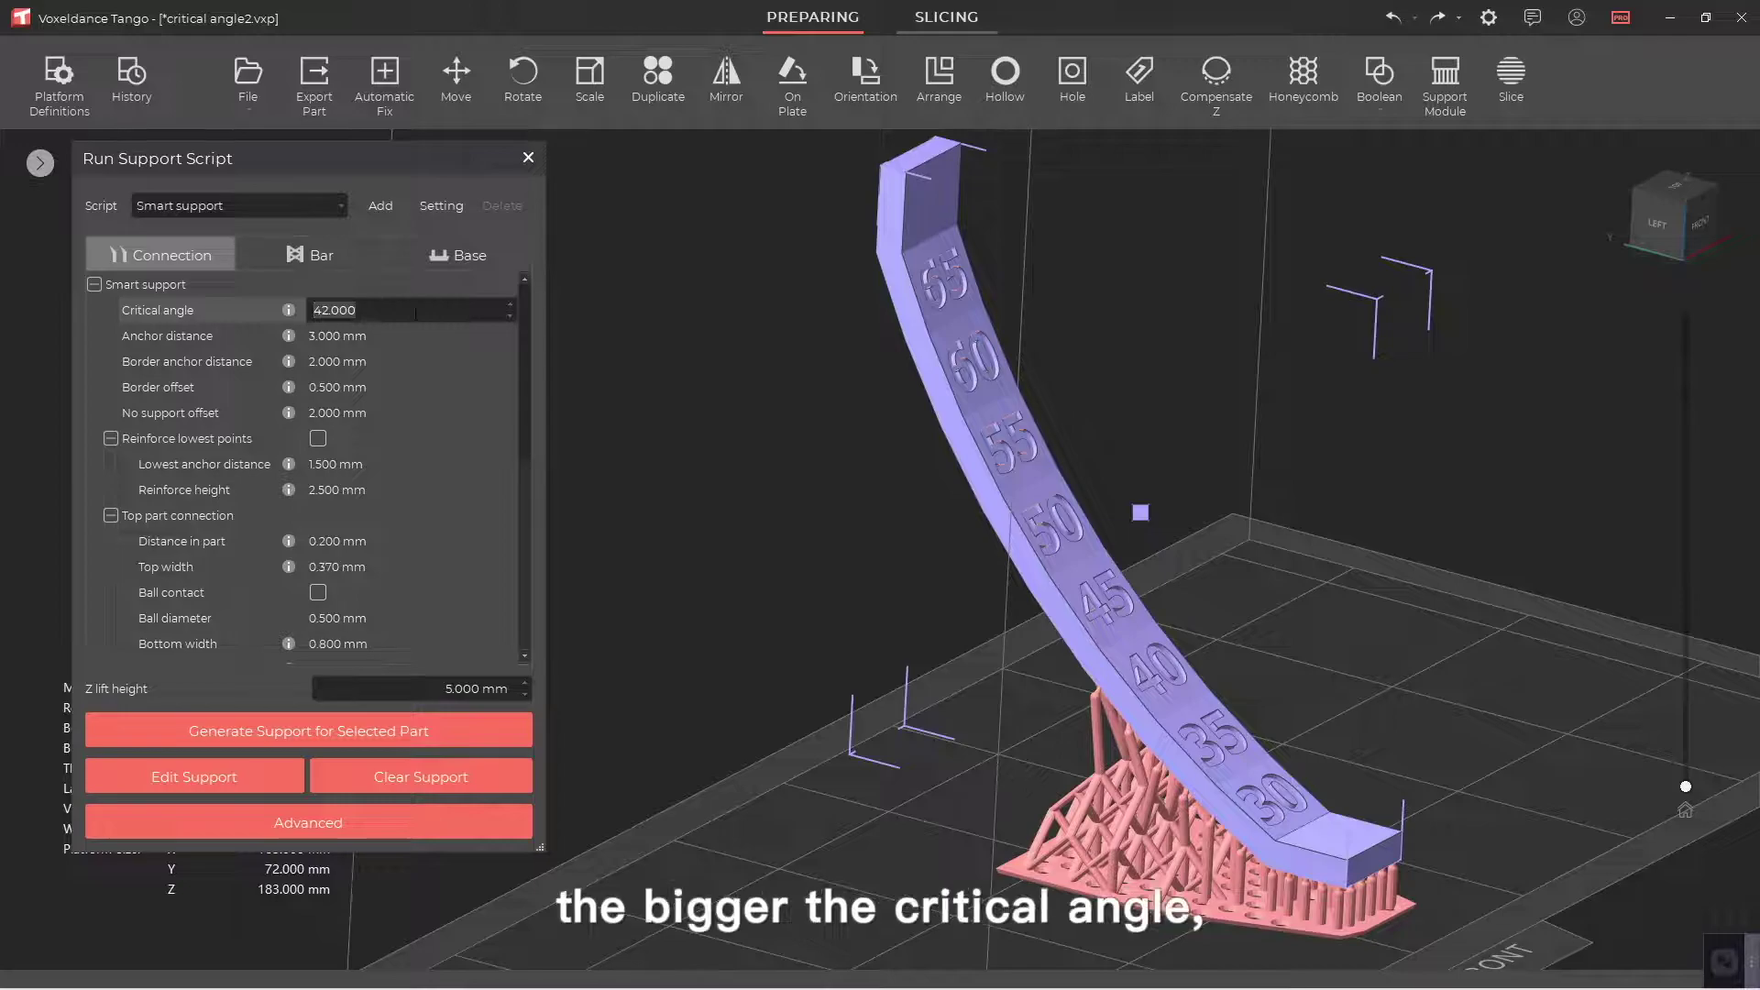
text(60)
key(Return)
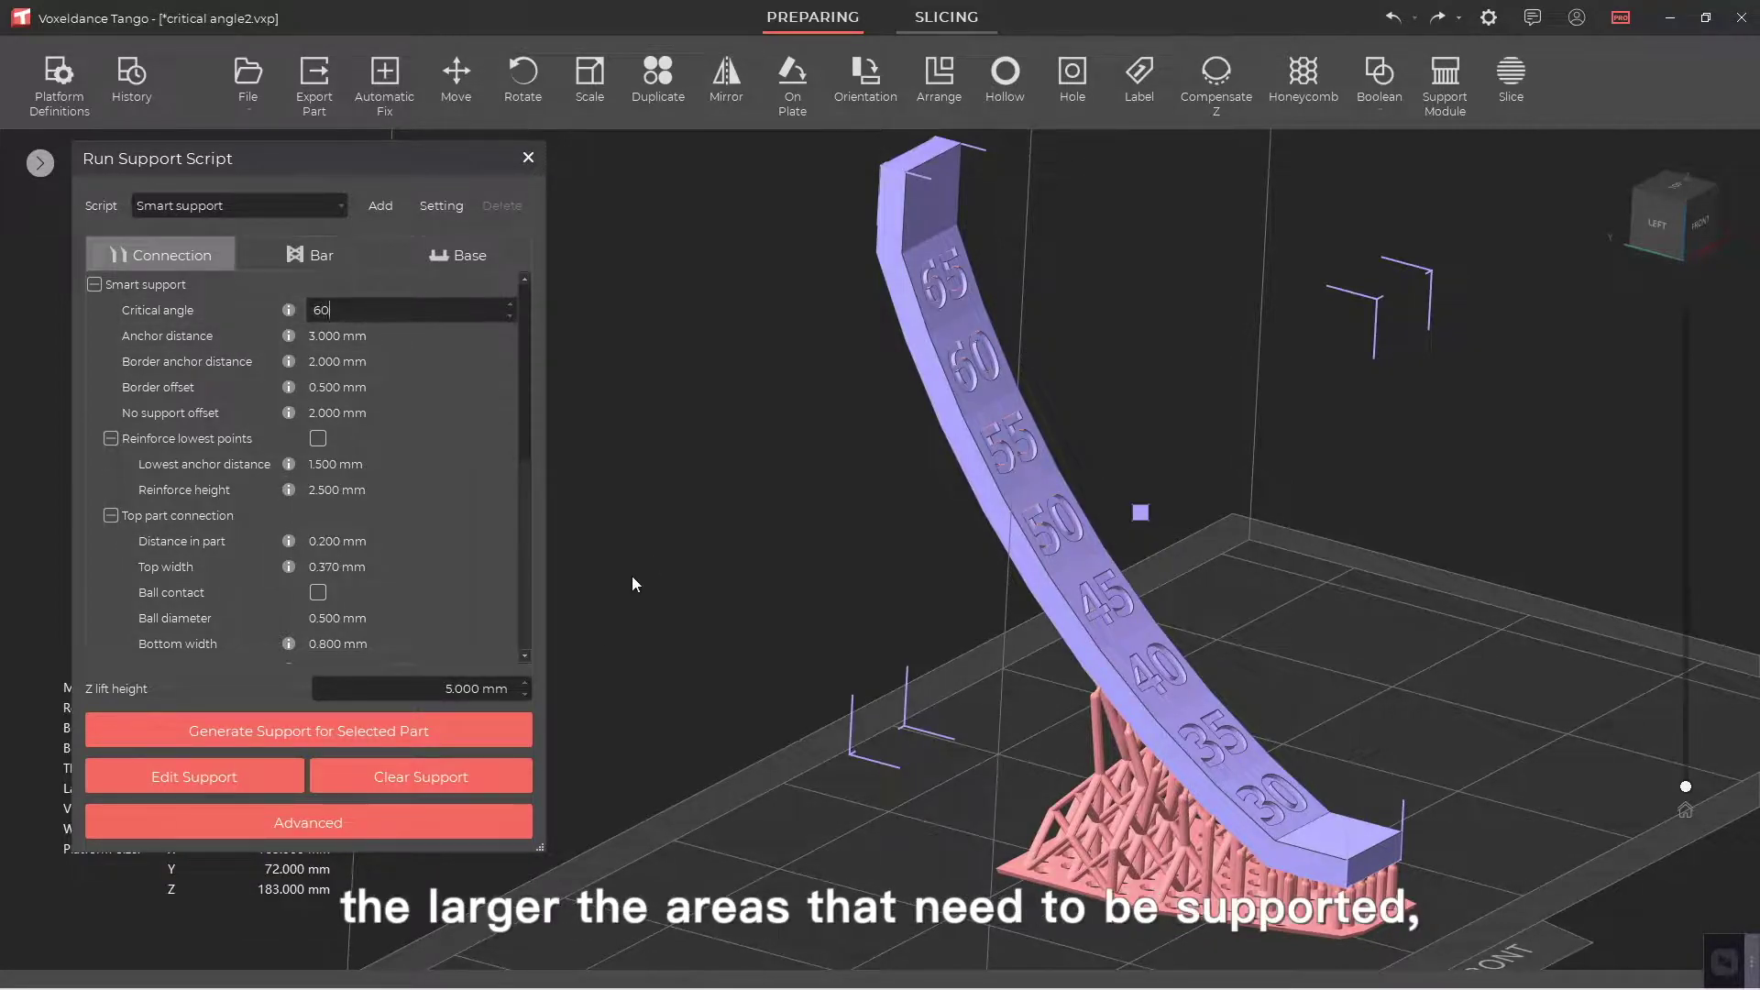
click(678, 764)
click(1148, 700)
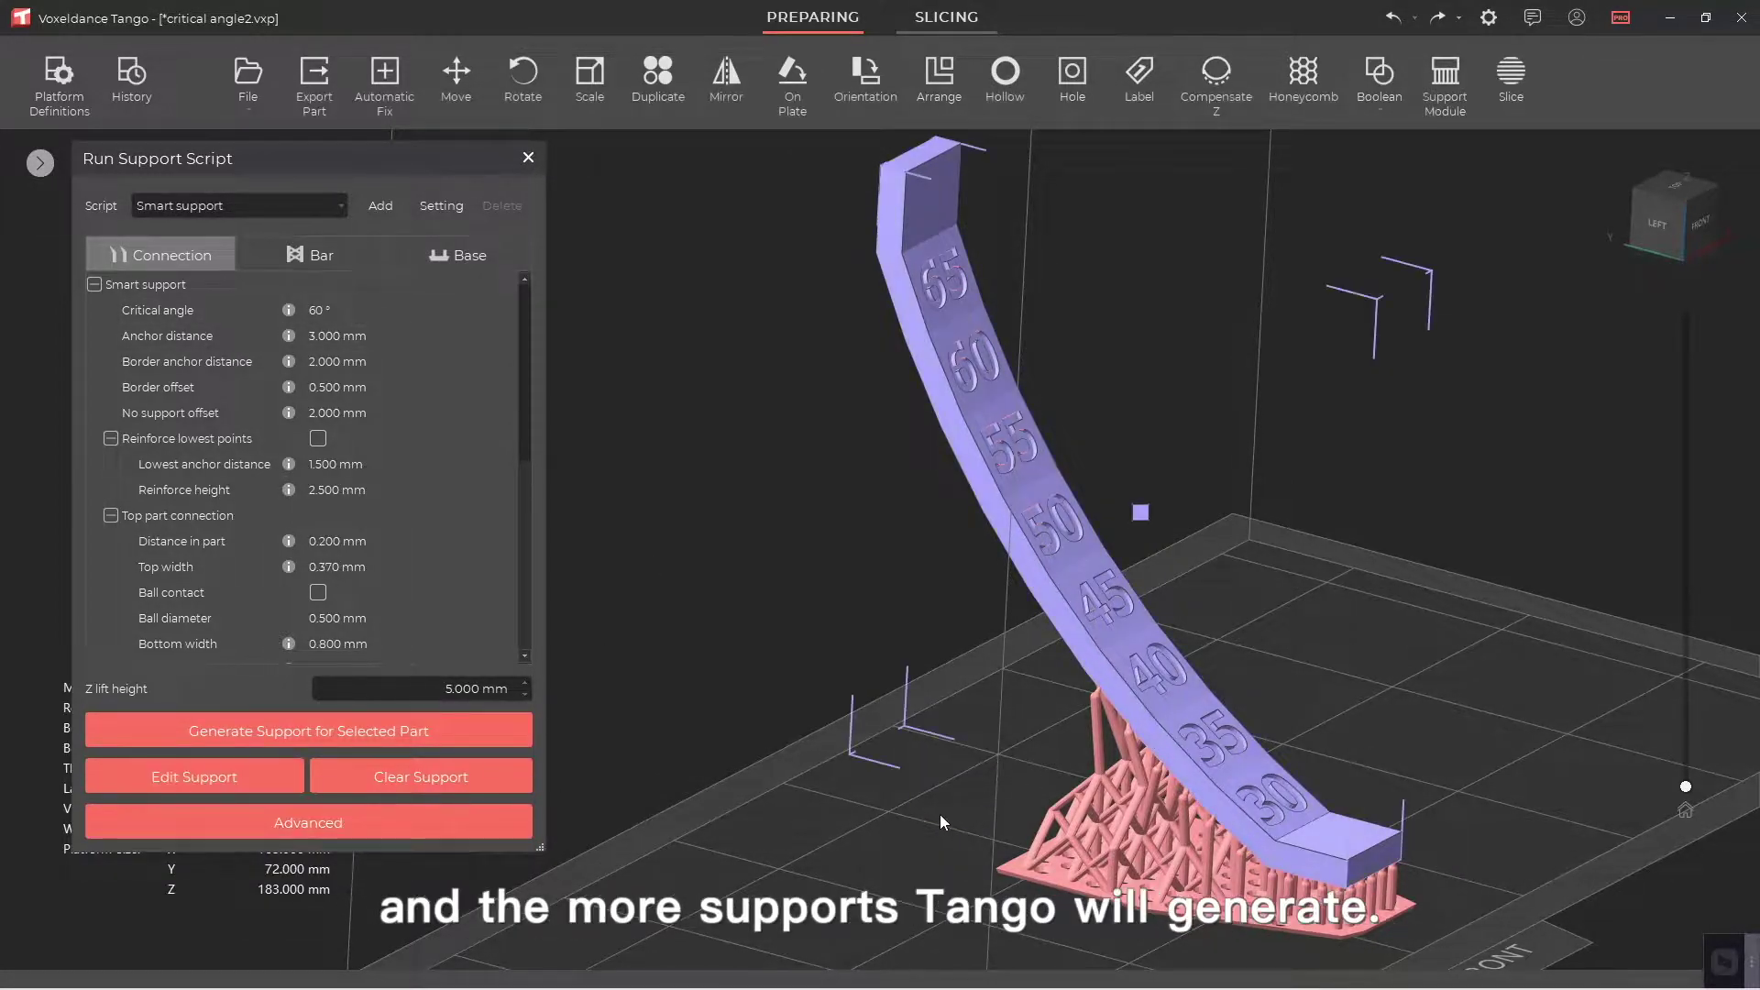
click(463, 777)
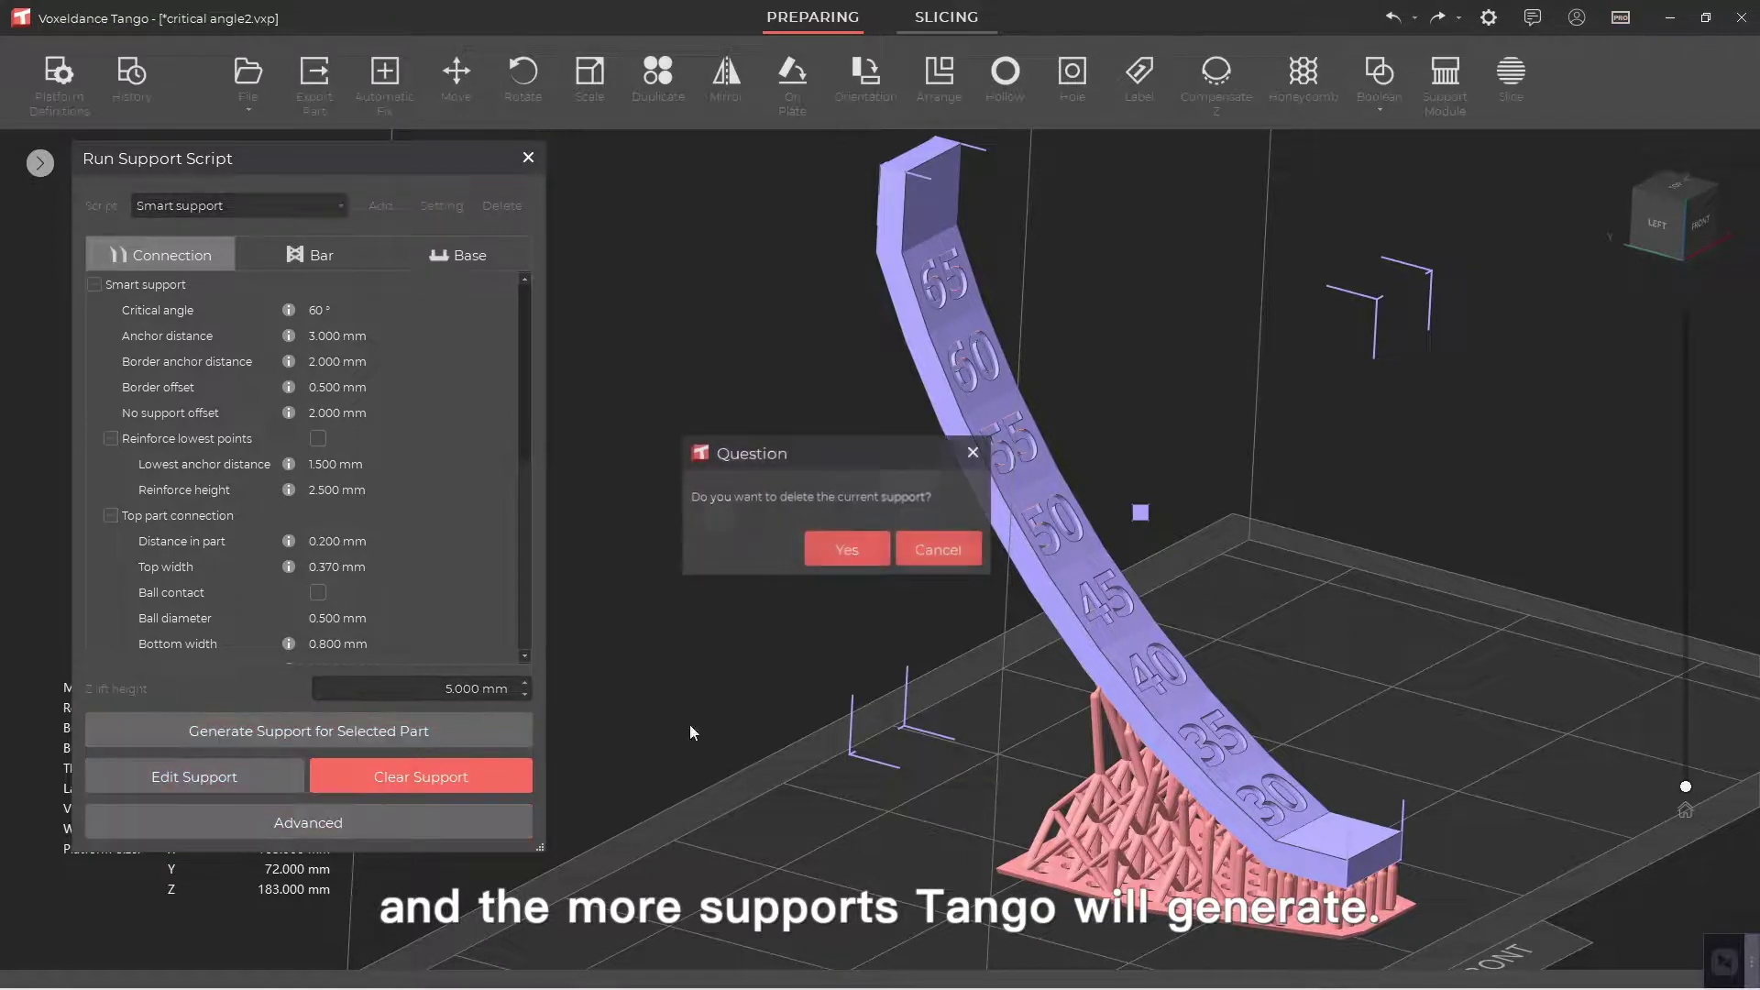
click(877, 549)
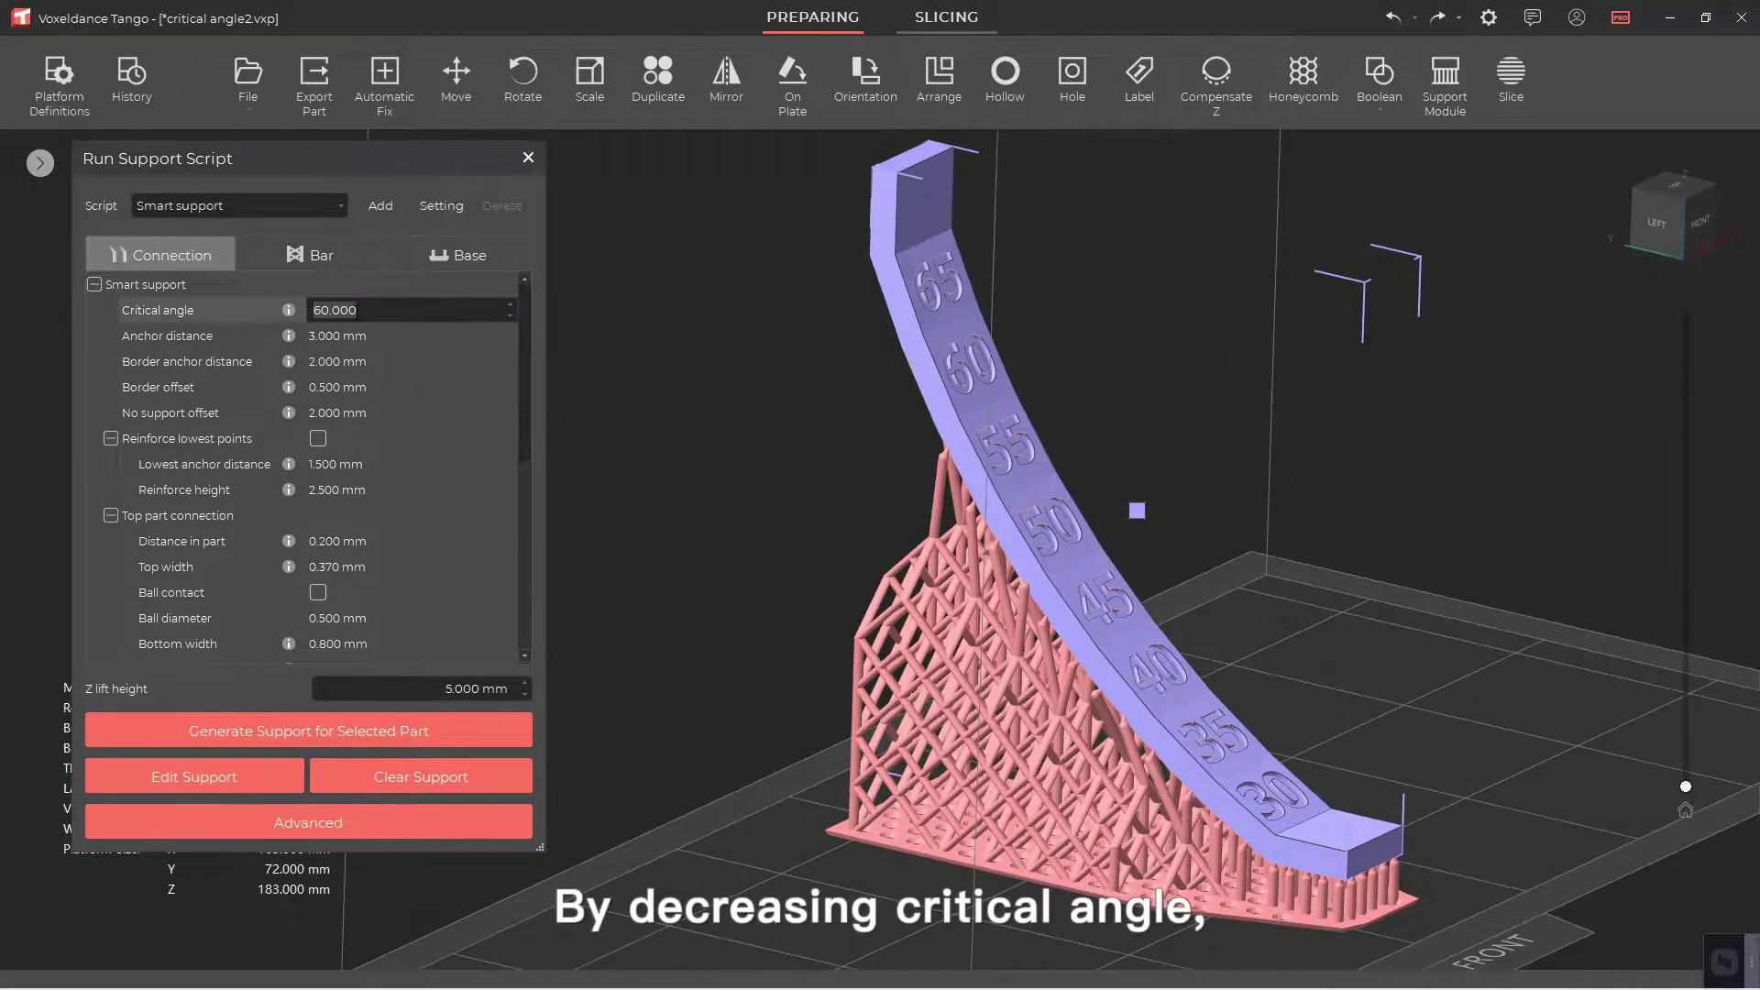
Reduce the critical angle to 50° and regenerate the curved part's supports in place of the current ones
text(0)
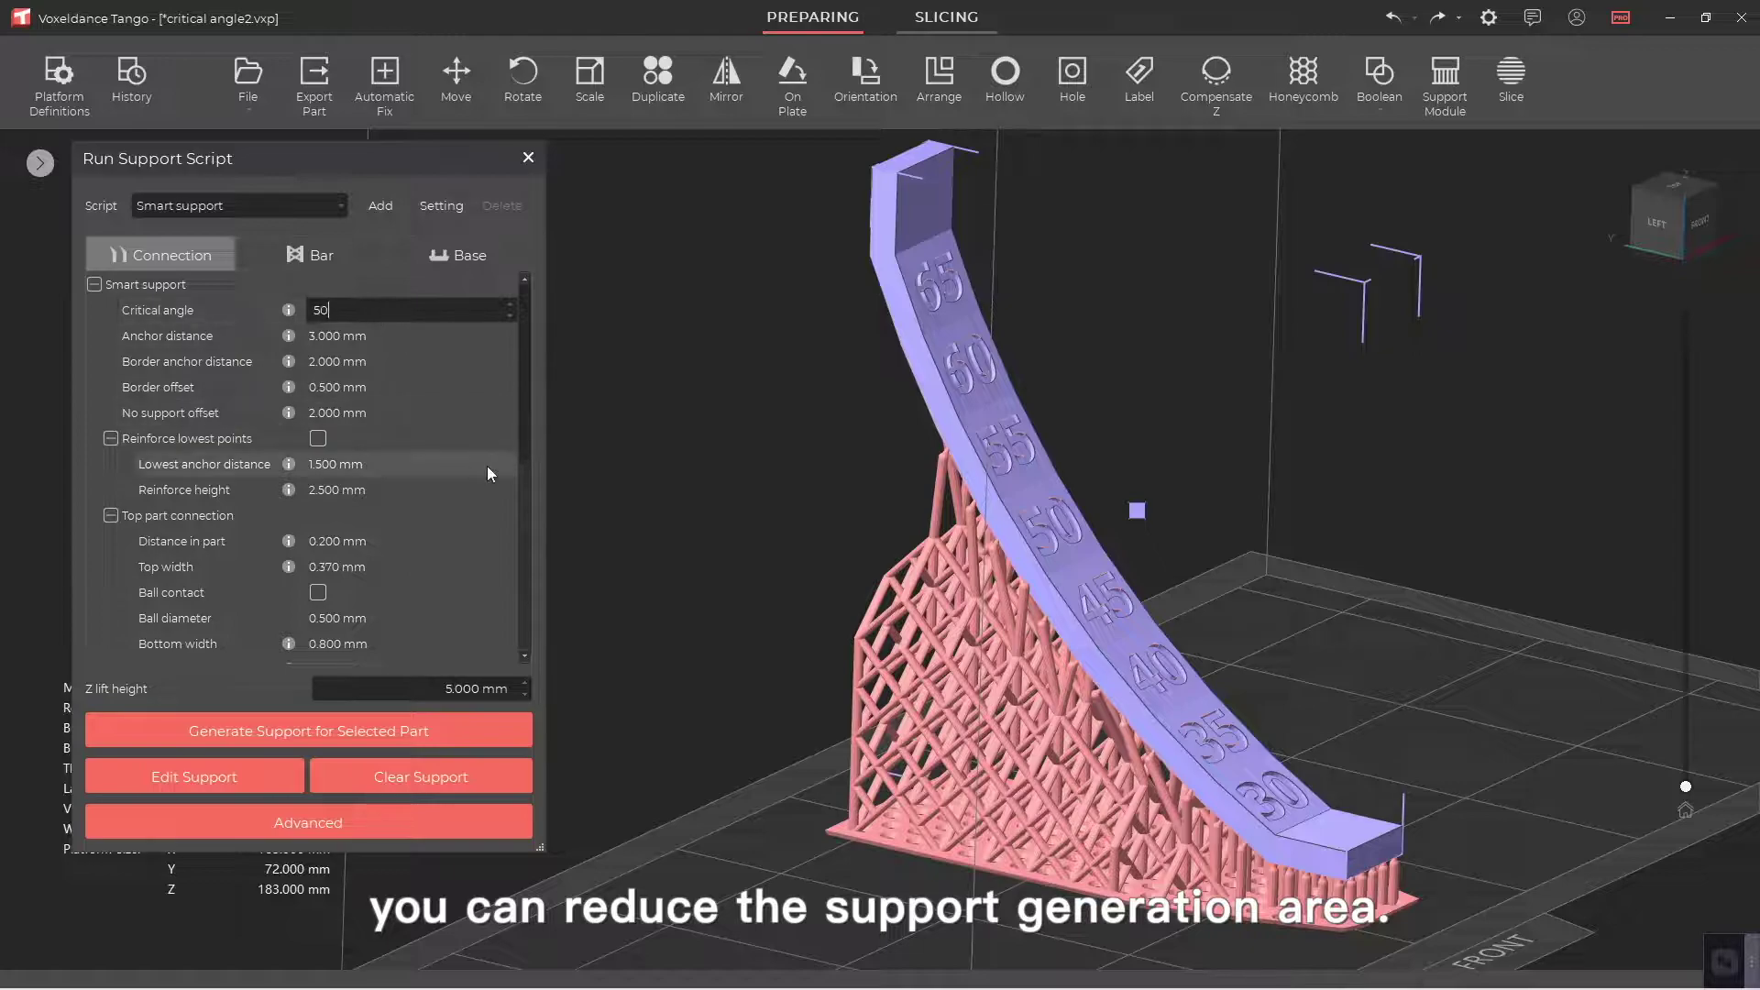
click(487, 724)
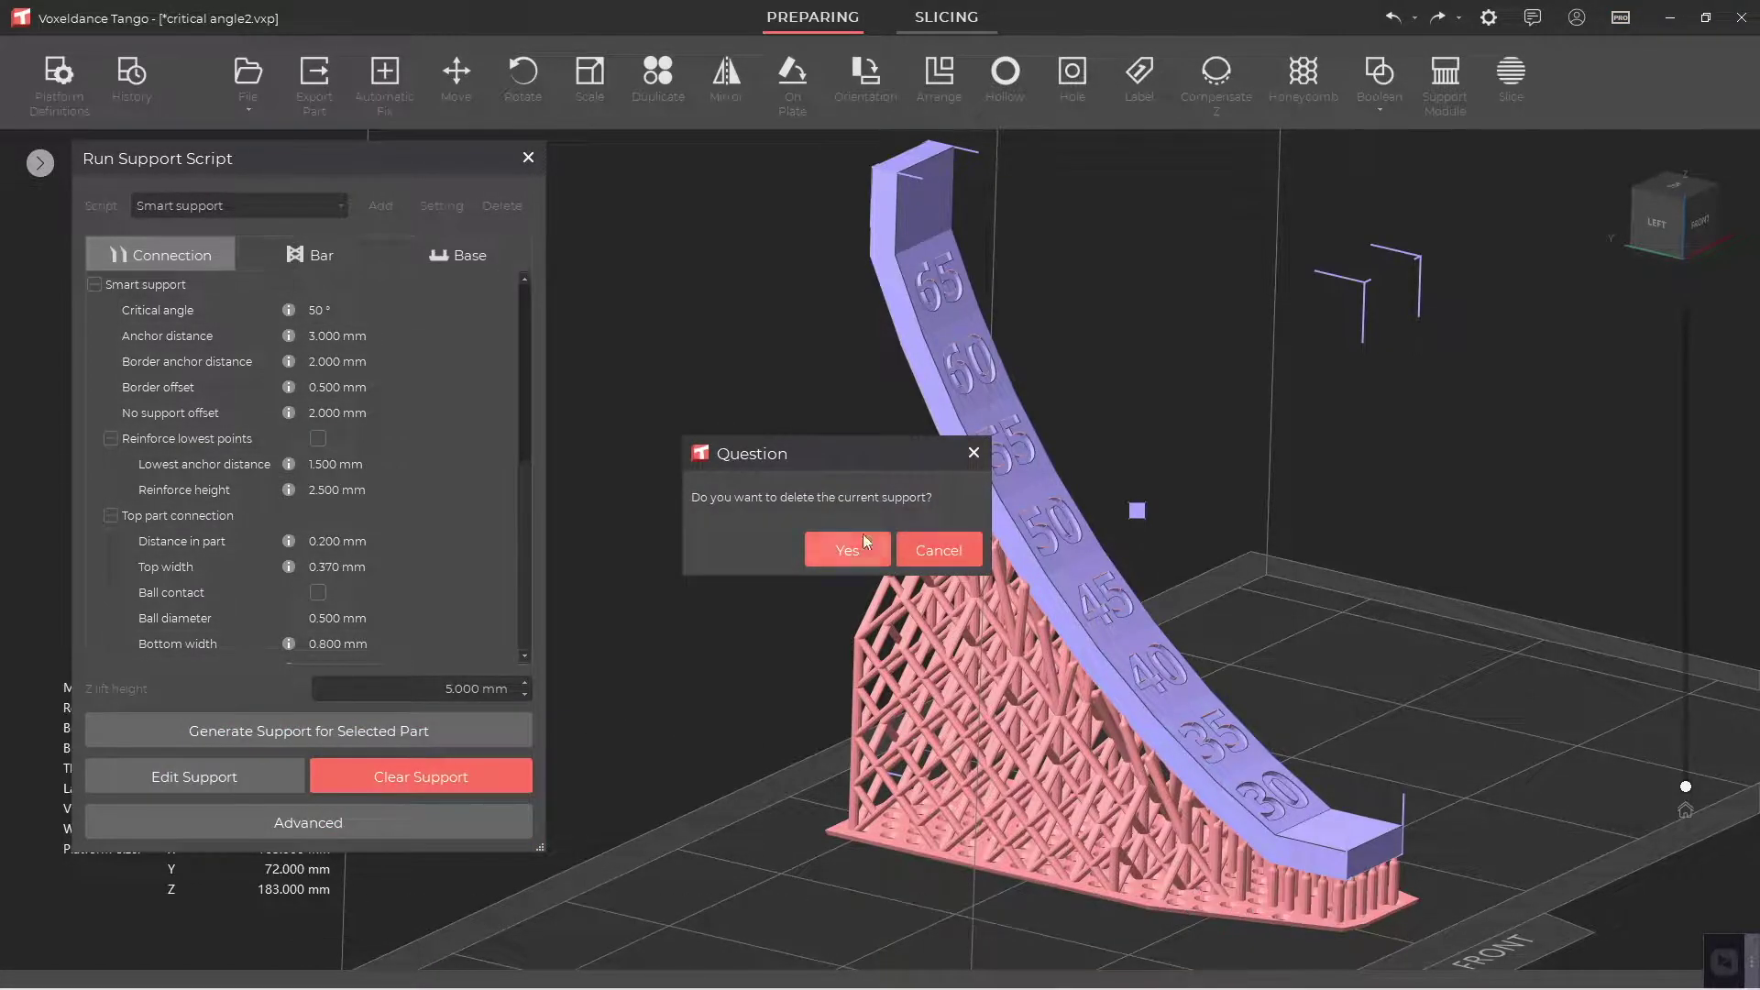
click(867, 542)
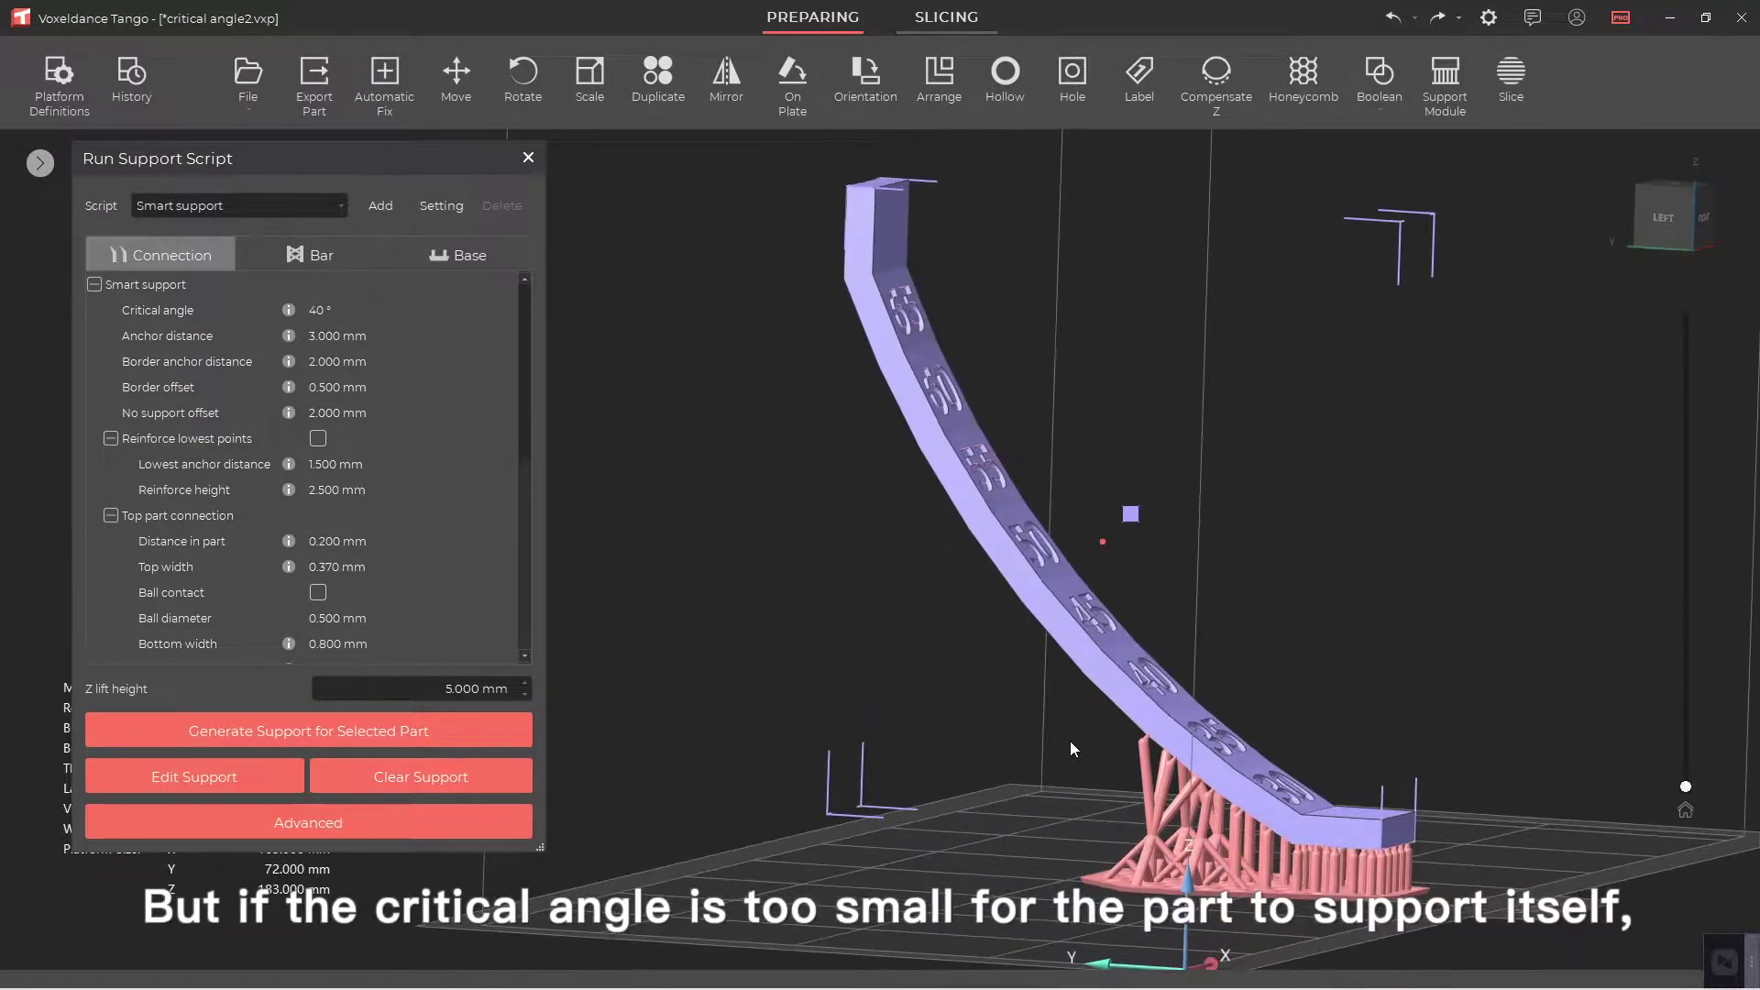
right_drag(1069, 740, 1063, 756)
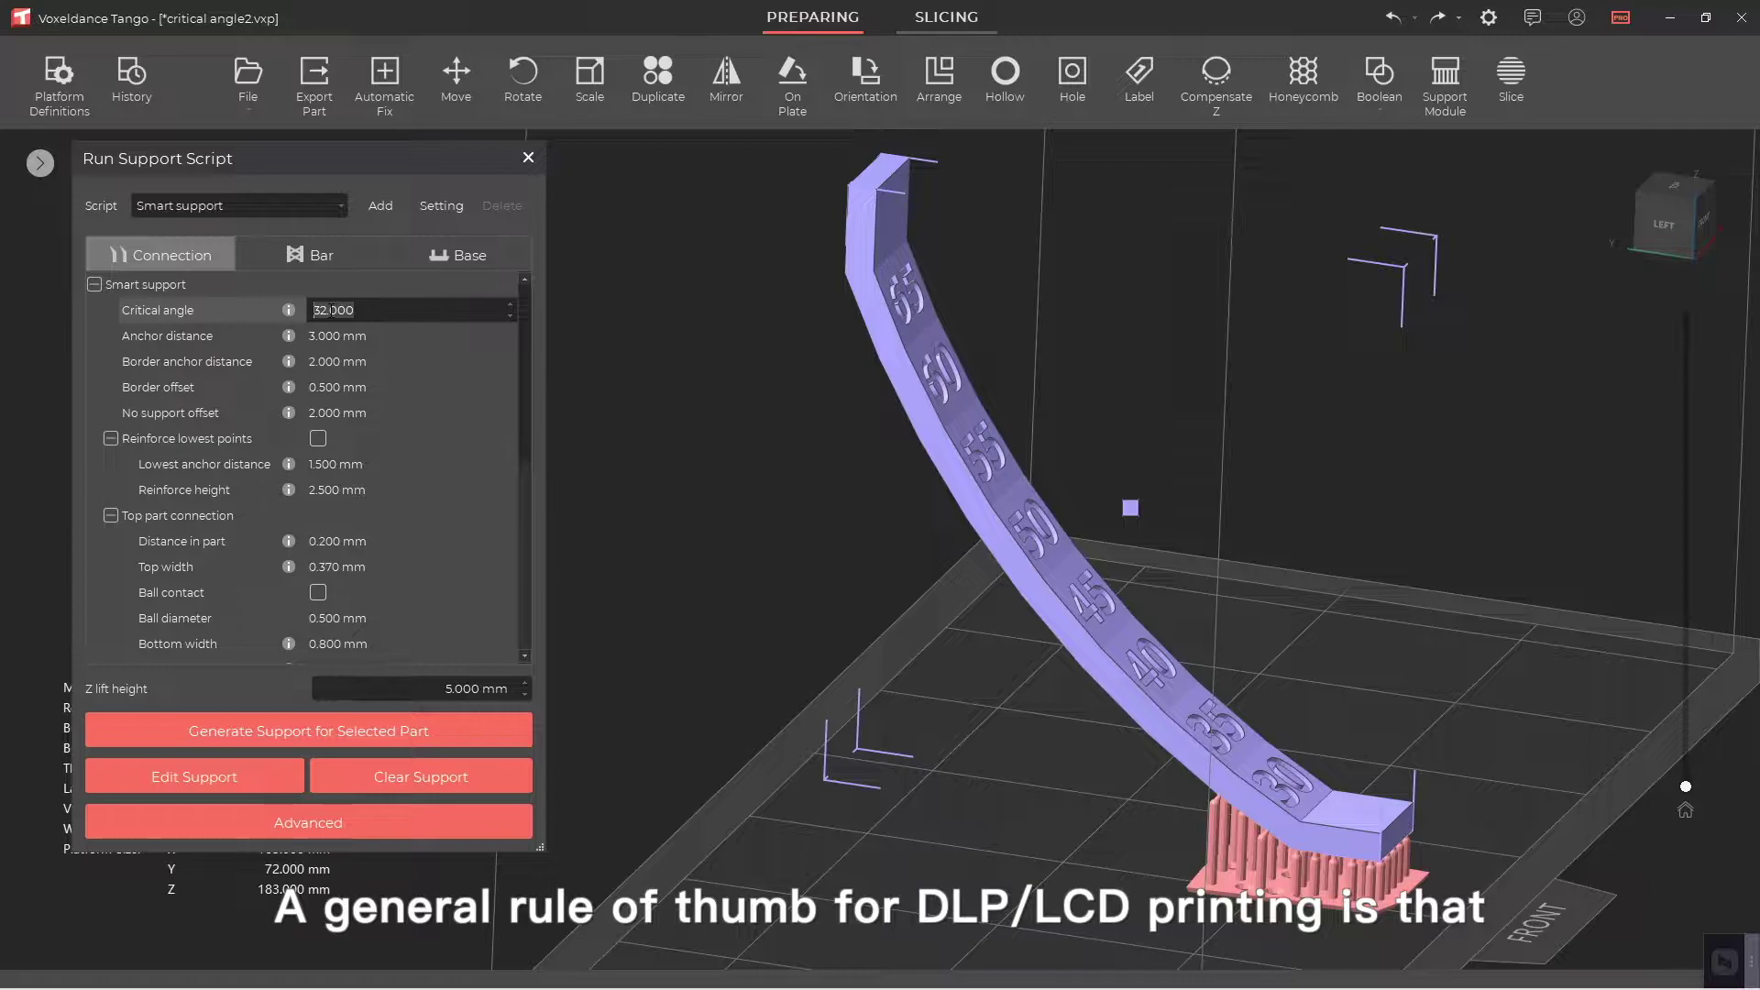
Set the critical angle to 45° and regenerate the curved part's supports, deleting the previous ones
key(Escape)
click(481, 741)
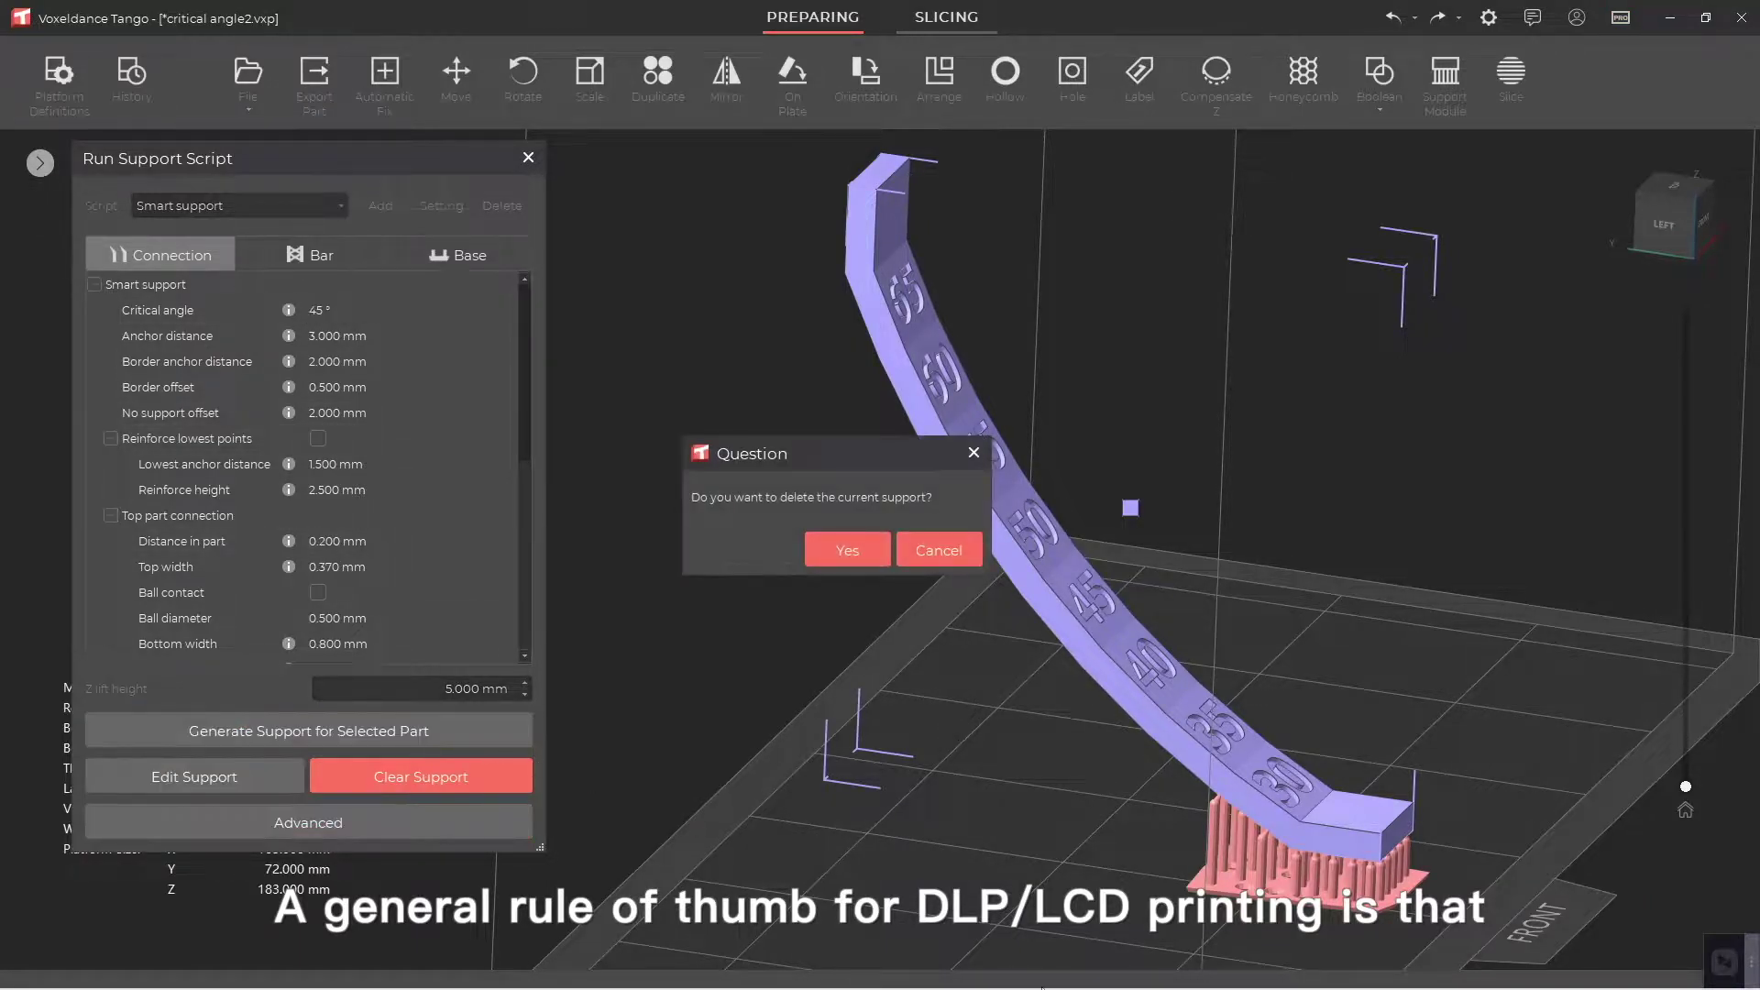
click(851, 559)
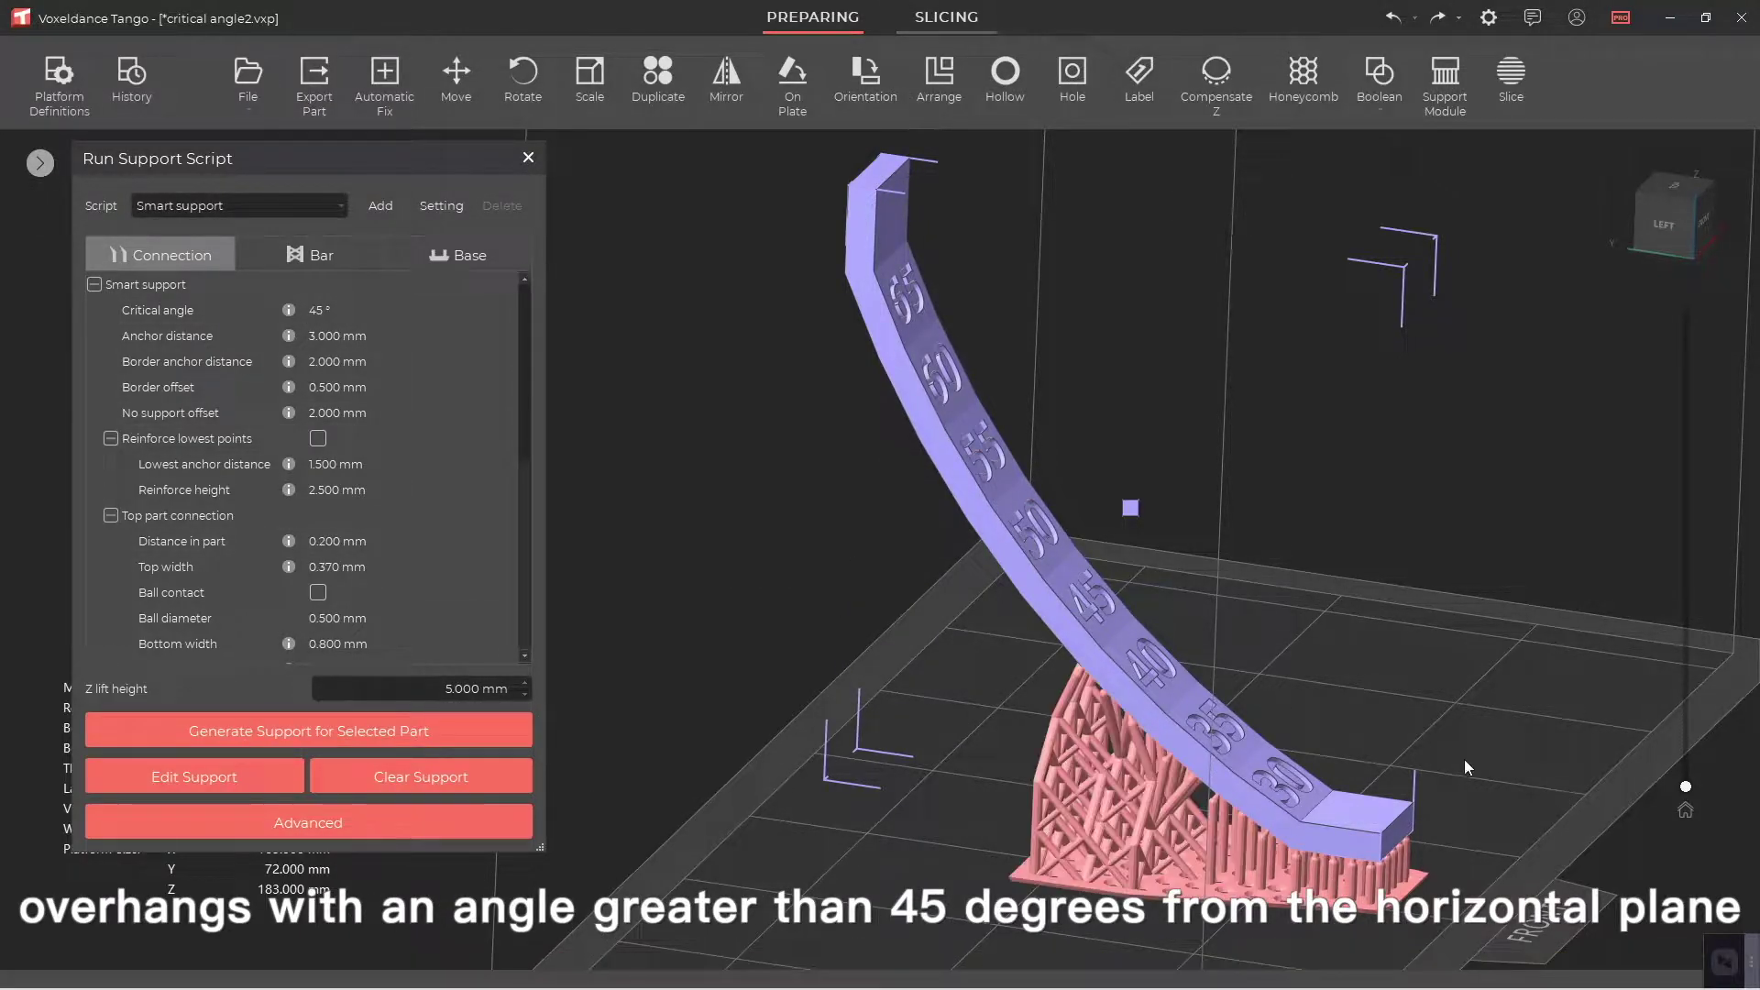
right_drag(1464, 760, 1404, 784)
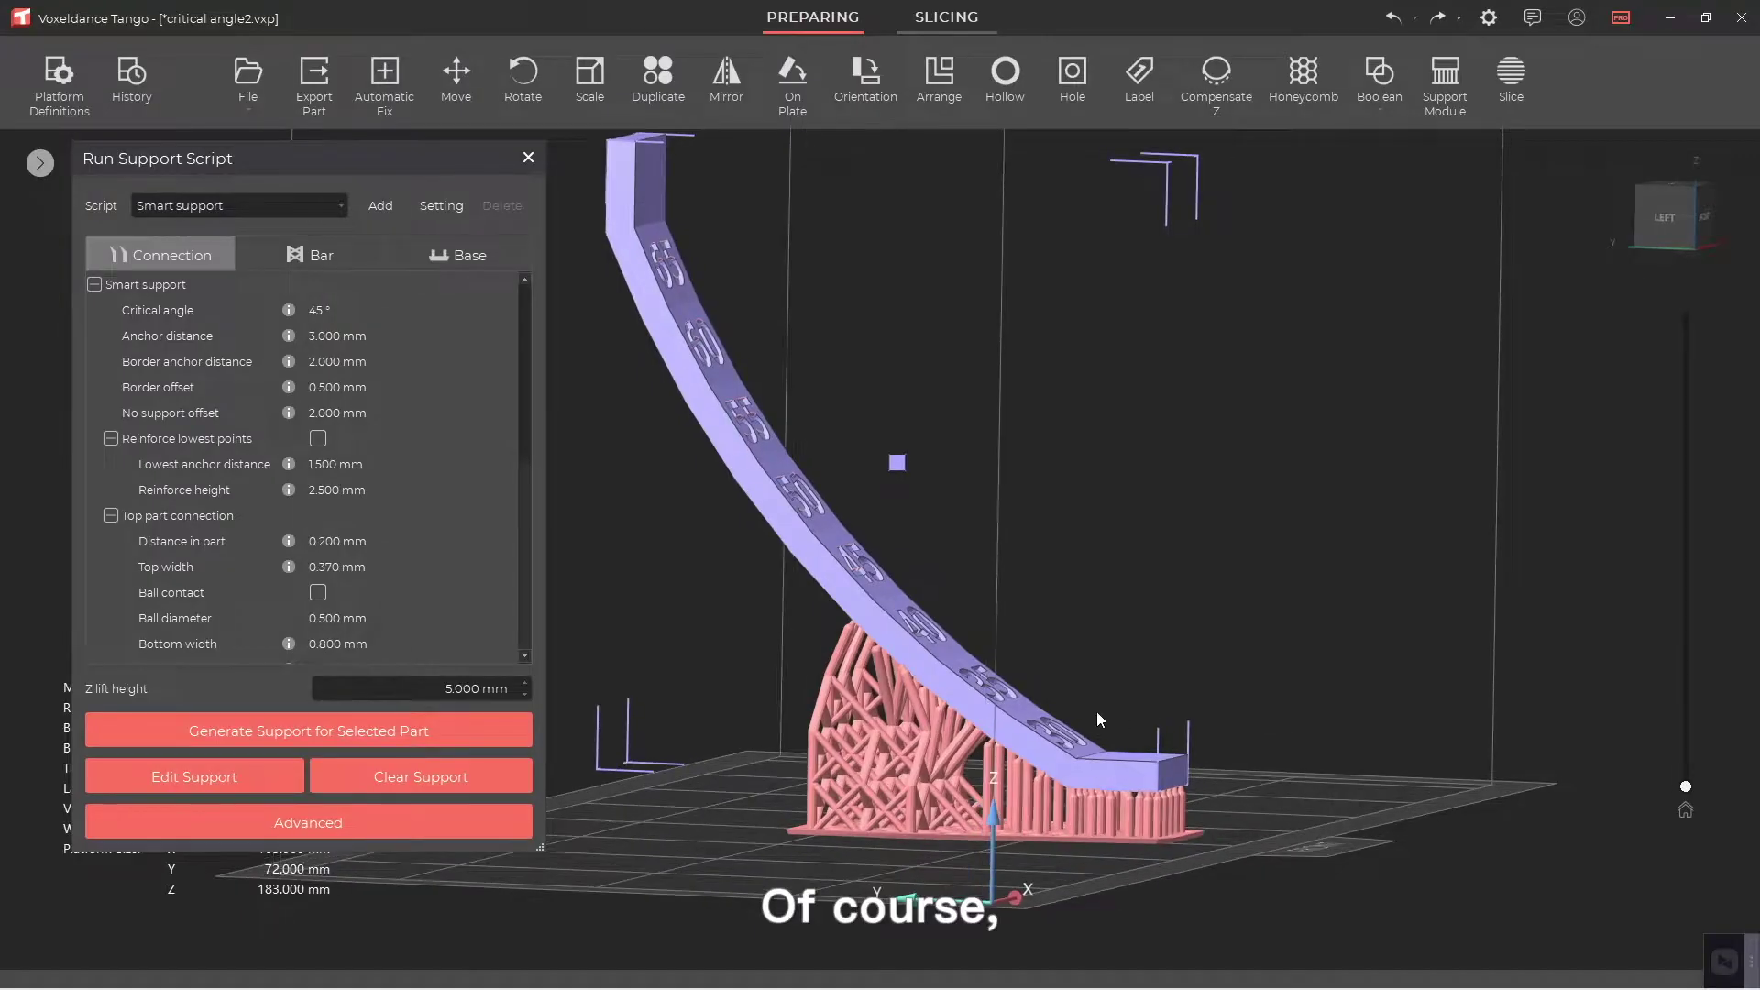
right_drag(1097, 711, 1205, 742)
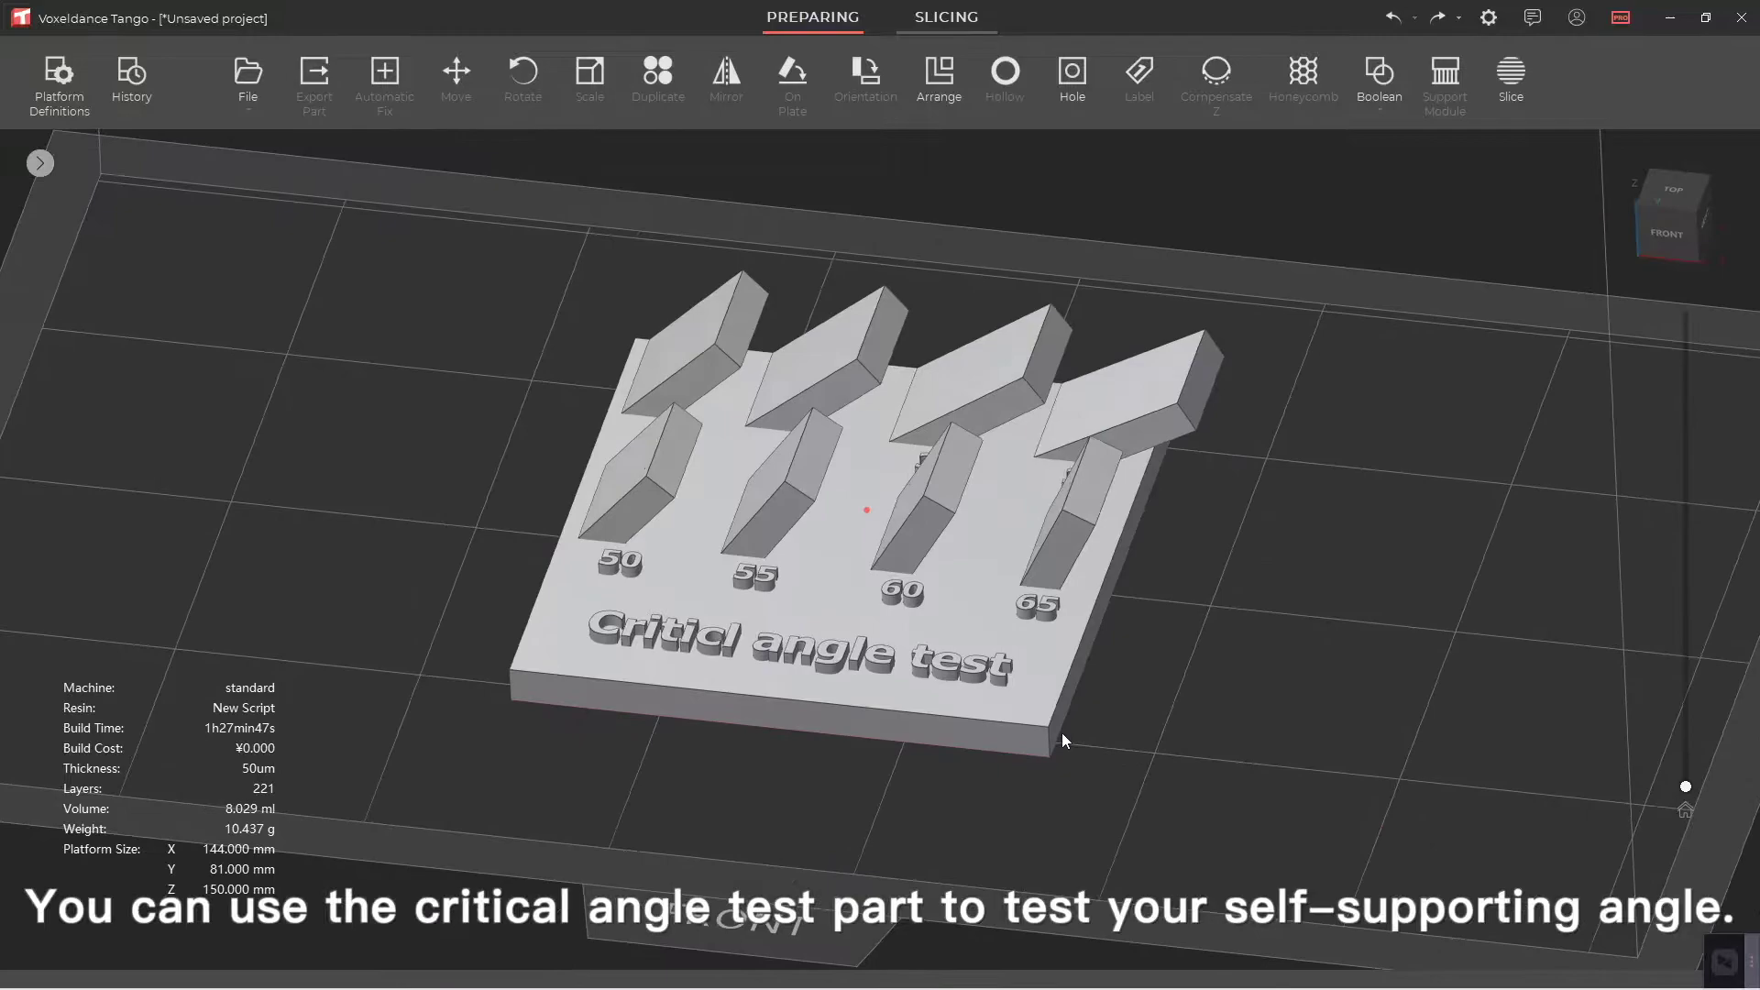
click(1062, 733)
right_drag(1156, 789, 1067, 785)
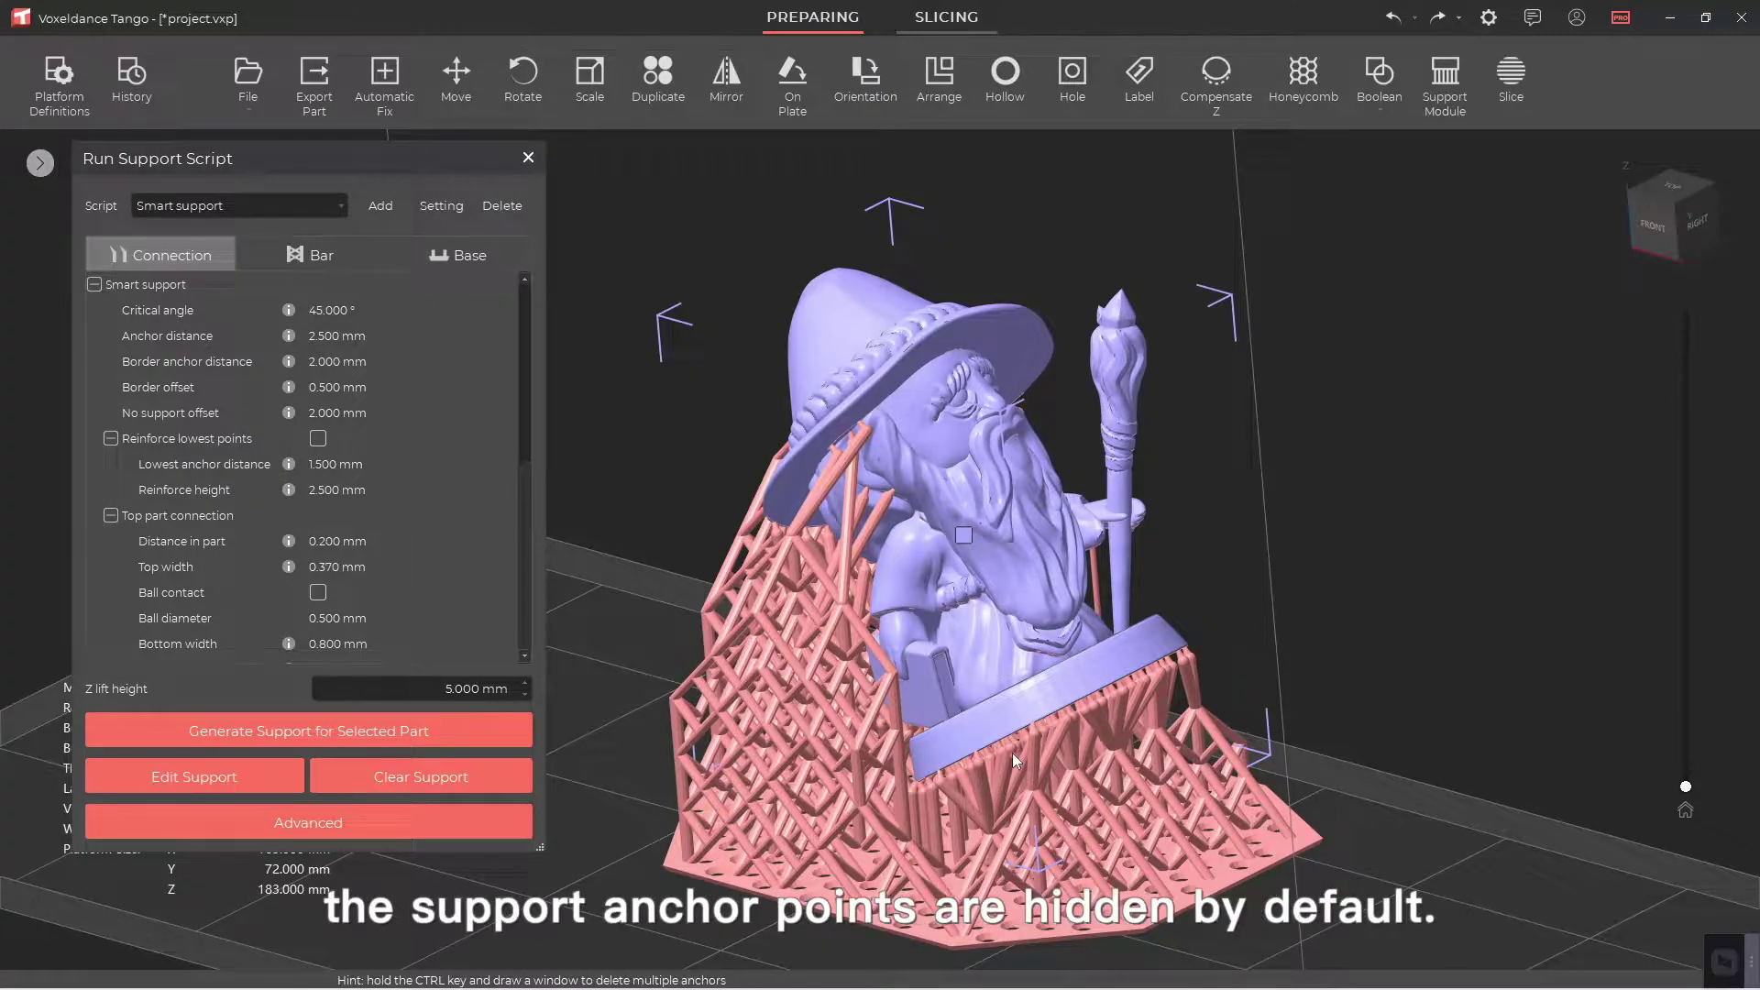
Start editing the wizard figure's supports and examine the anchor points on the underside of its base
right_drag(1012, 752, 922, 718)
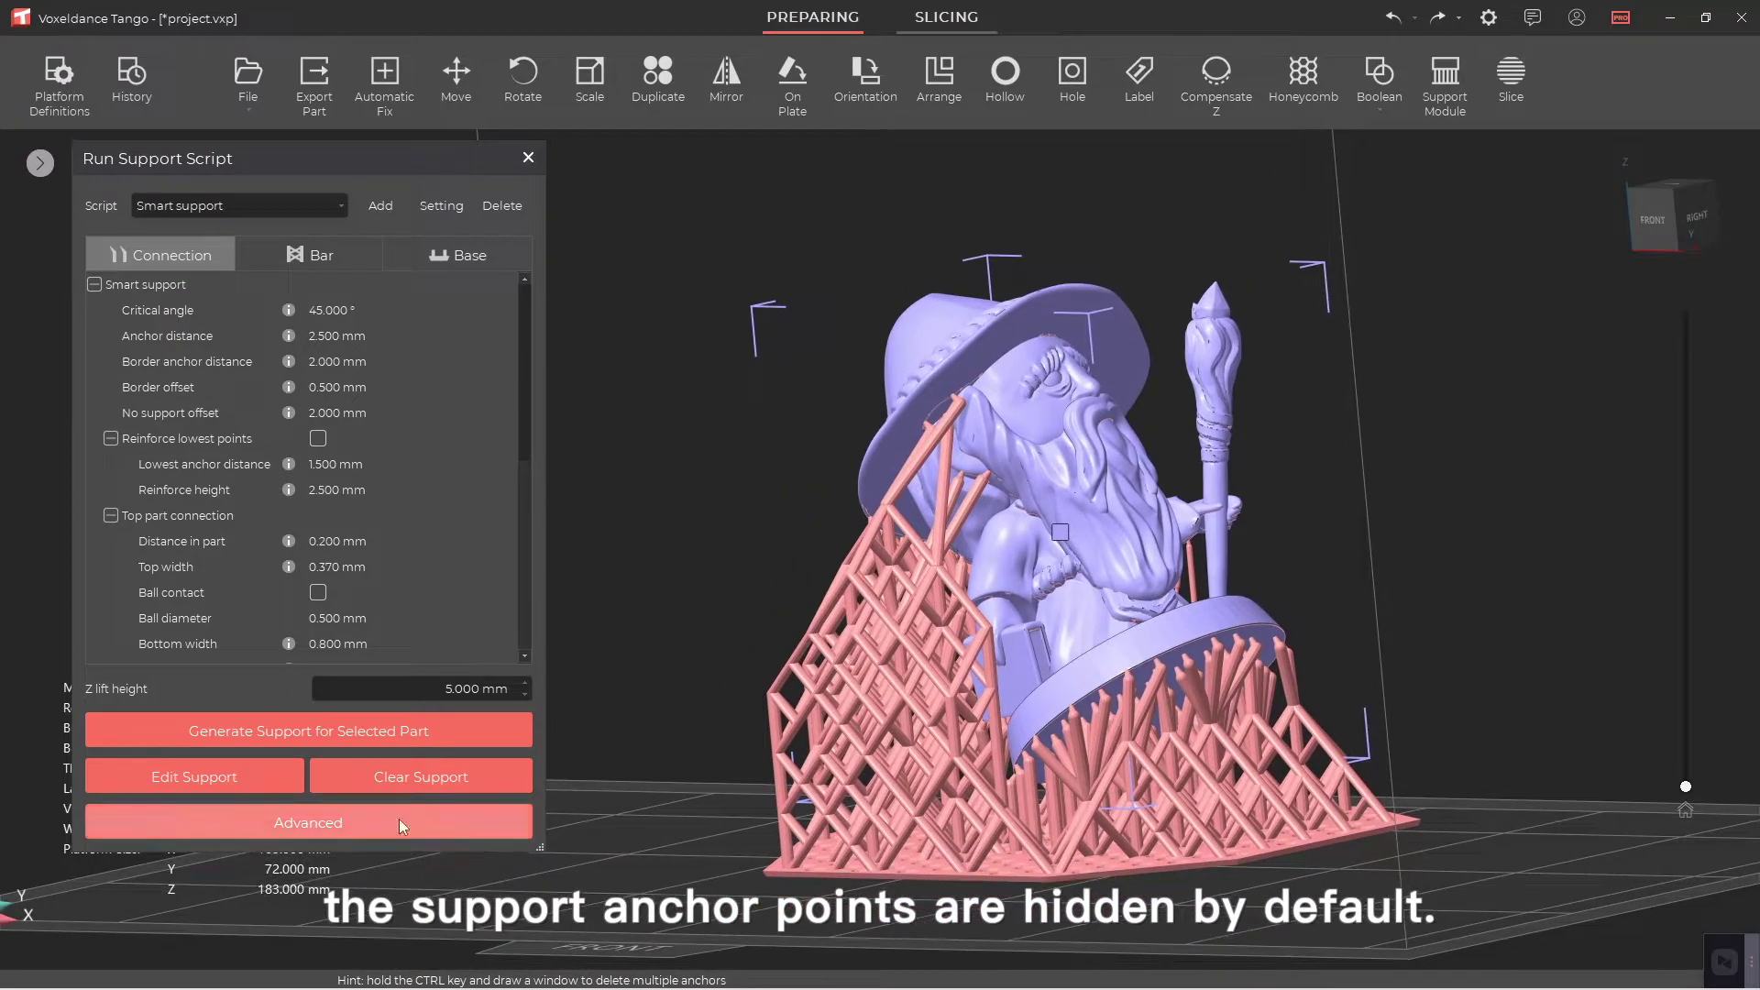
click(195, 777)
scroll(1091, 771, up, 6)
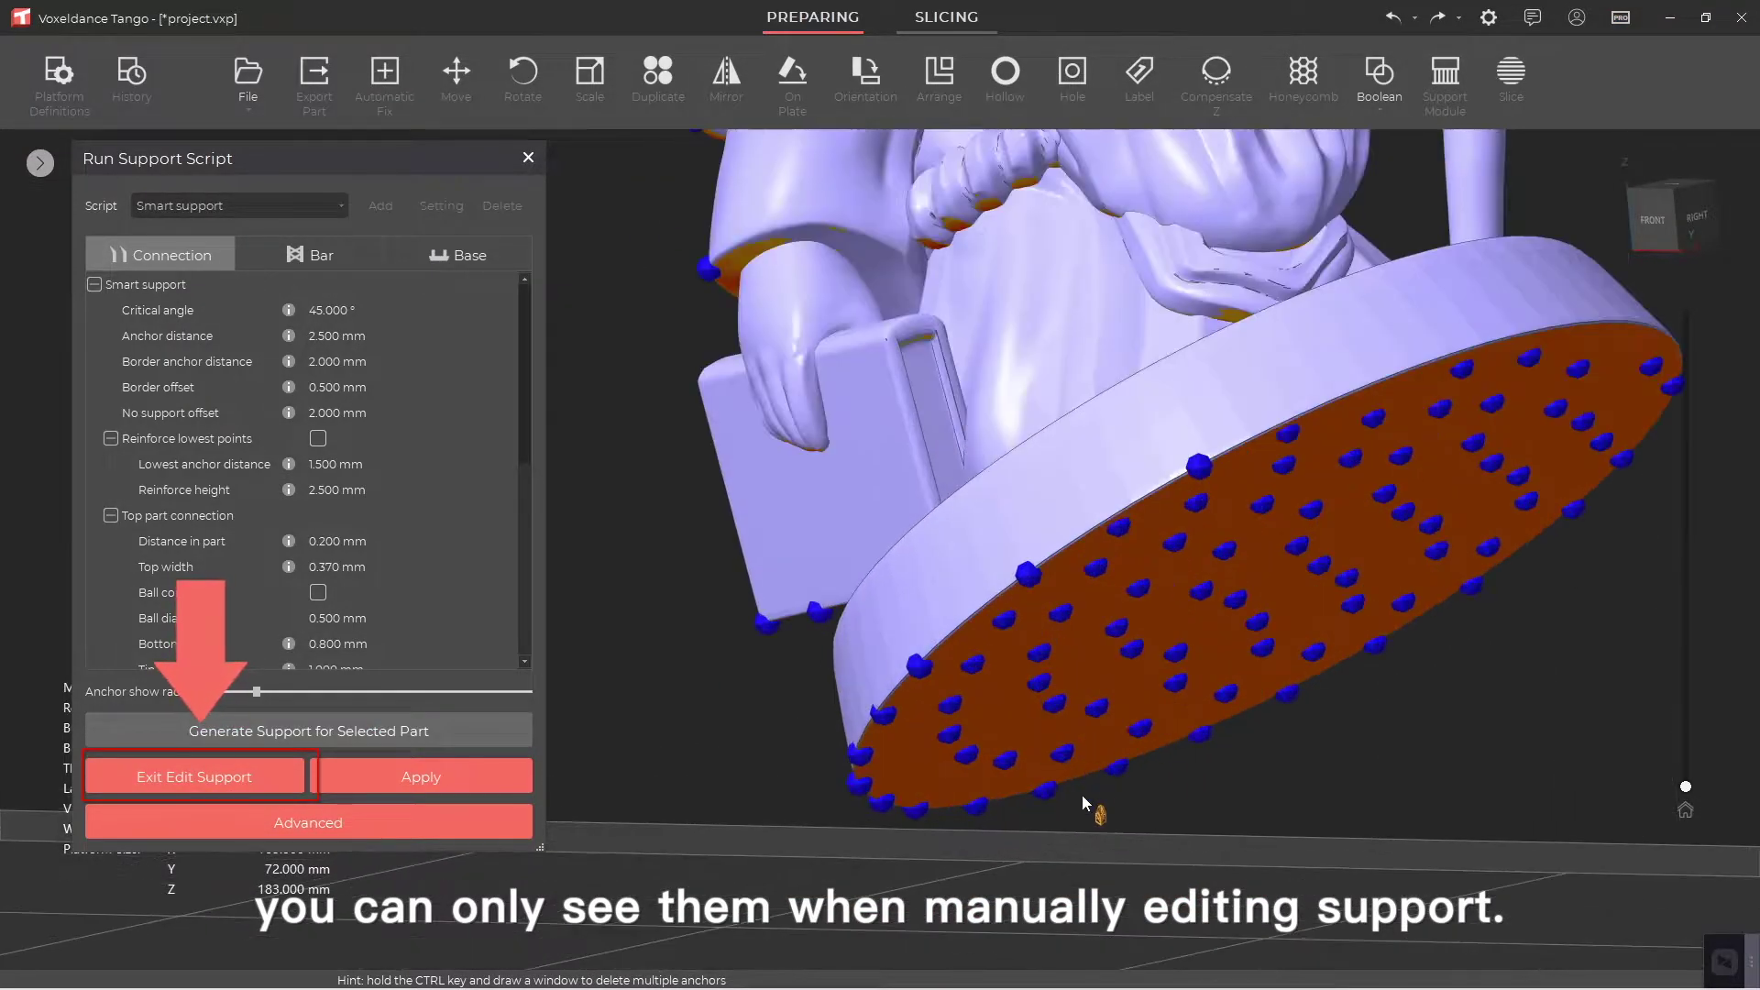
right_drag(1082, 794, 1156, 688)
middle_drag(1297, 649, 1073, 559)
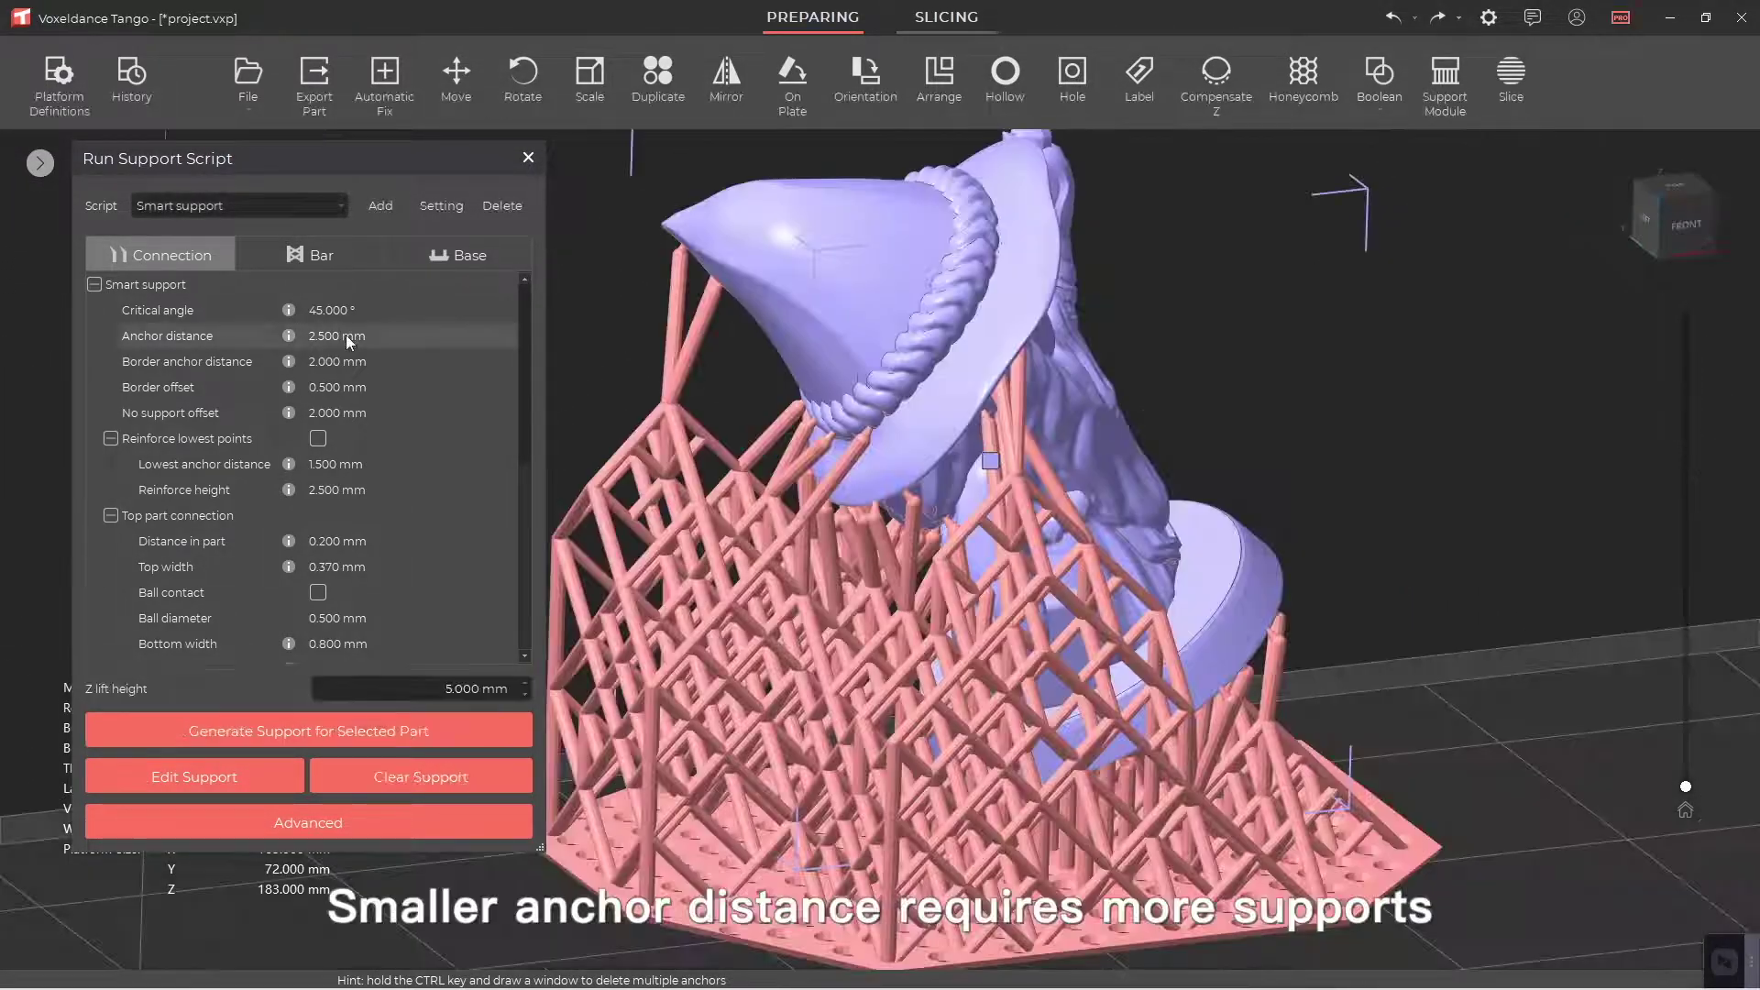
Set the anchor distance to 1.2 mm, regenerate the wizard figure's supports and display their anchor points
click(347, 336)
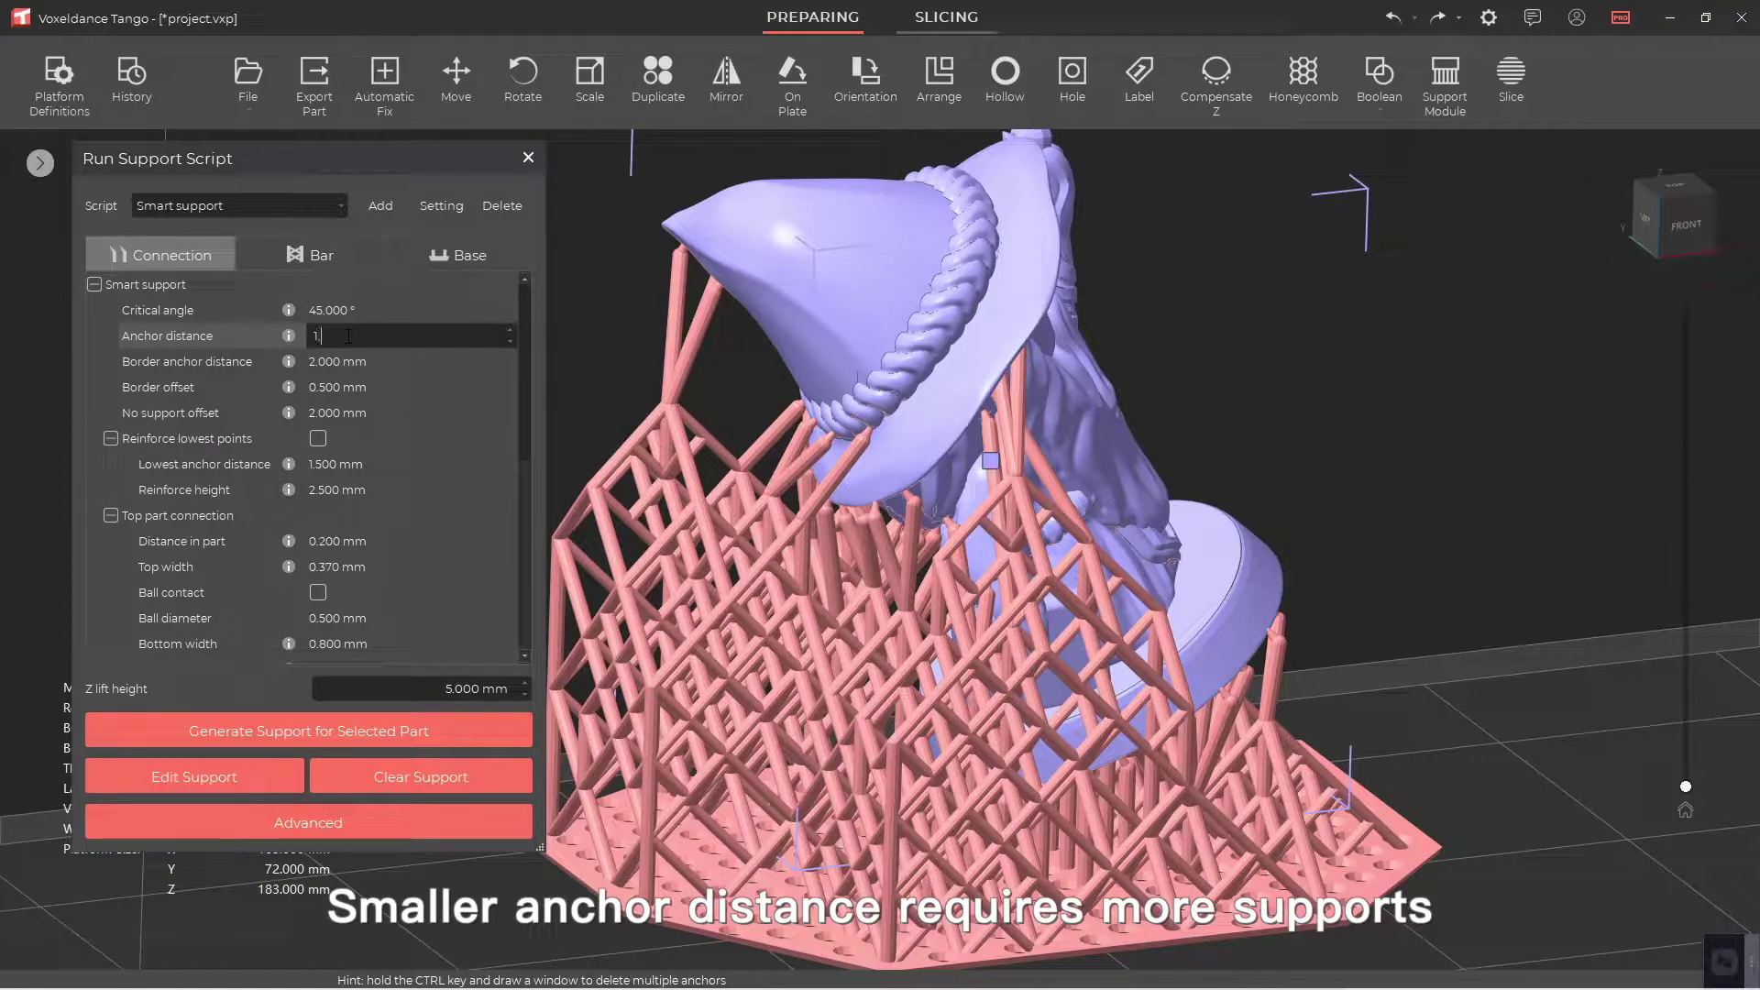
text(1.2)
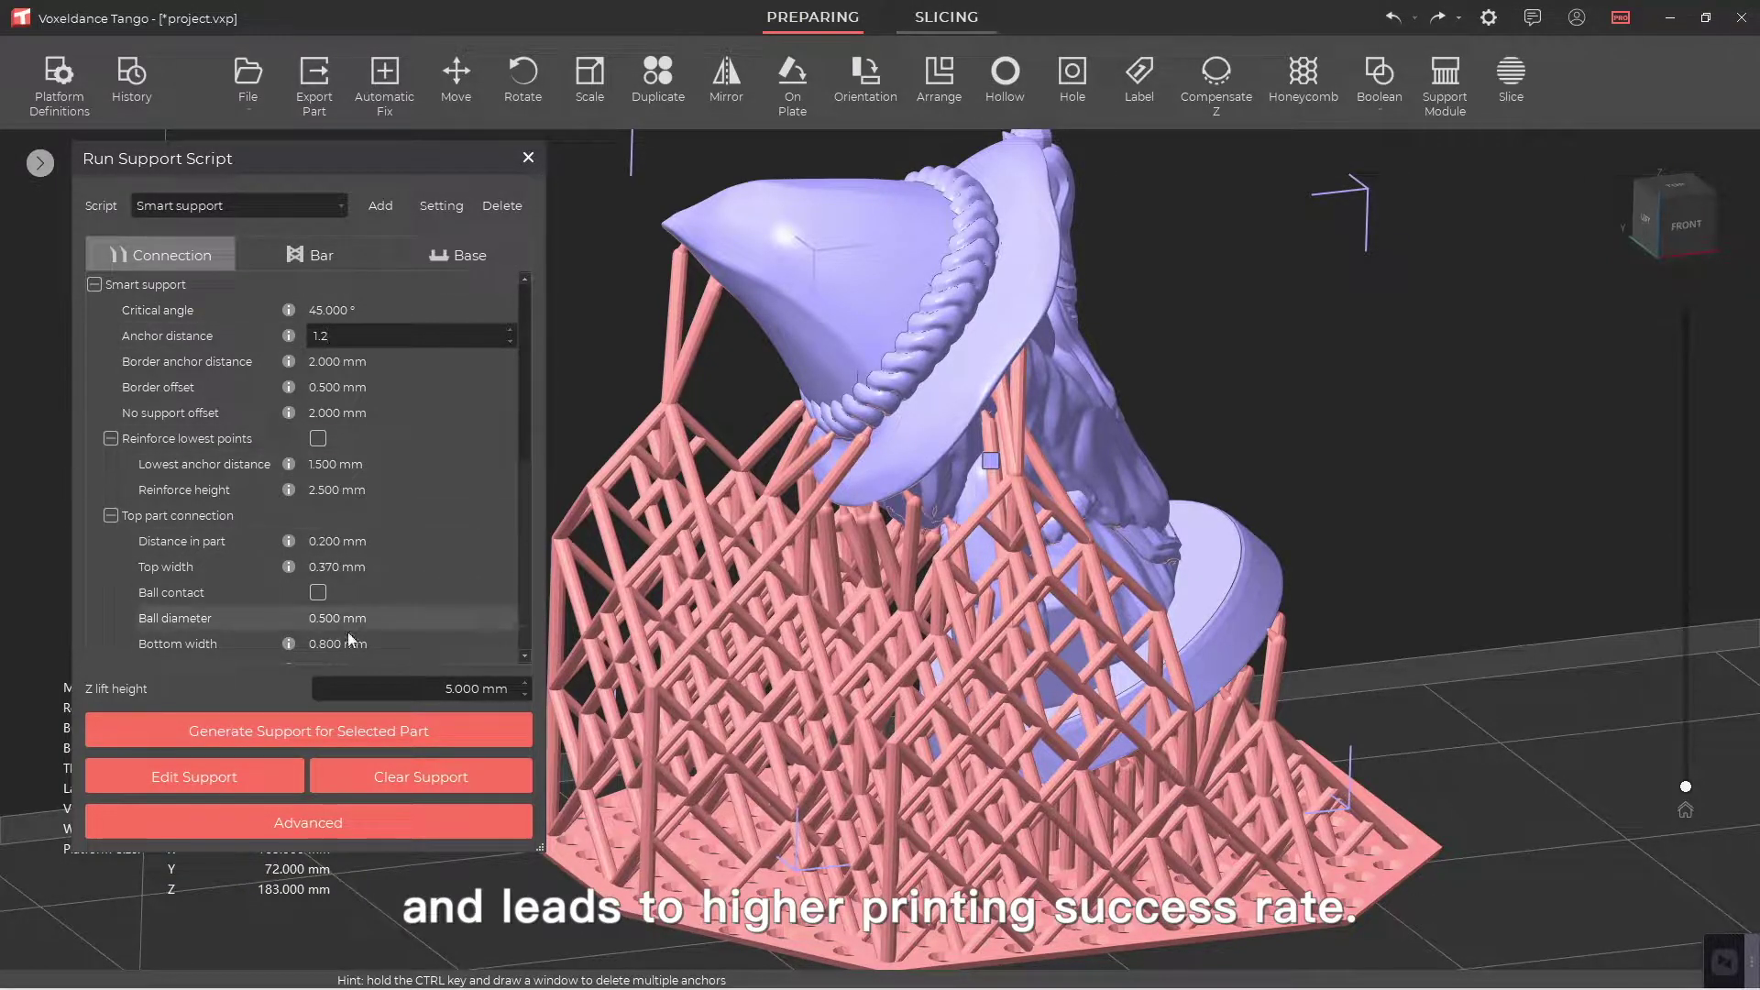
click(402, 728)
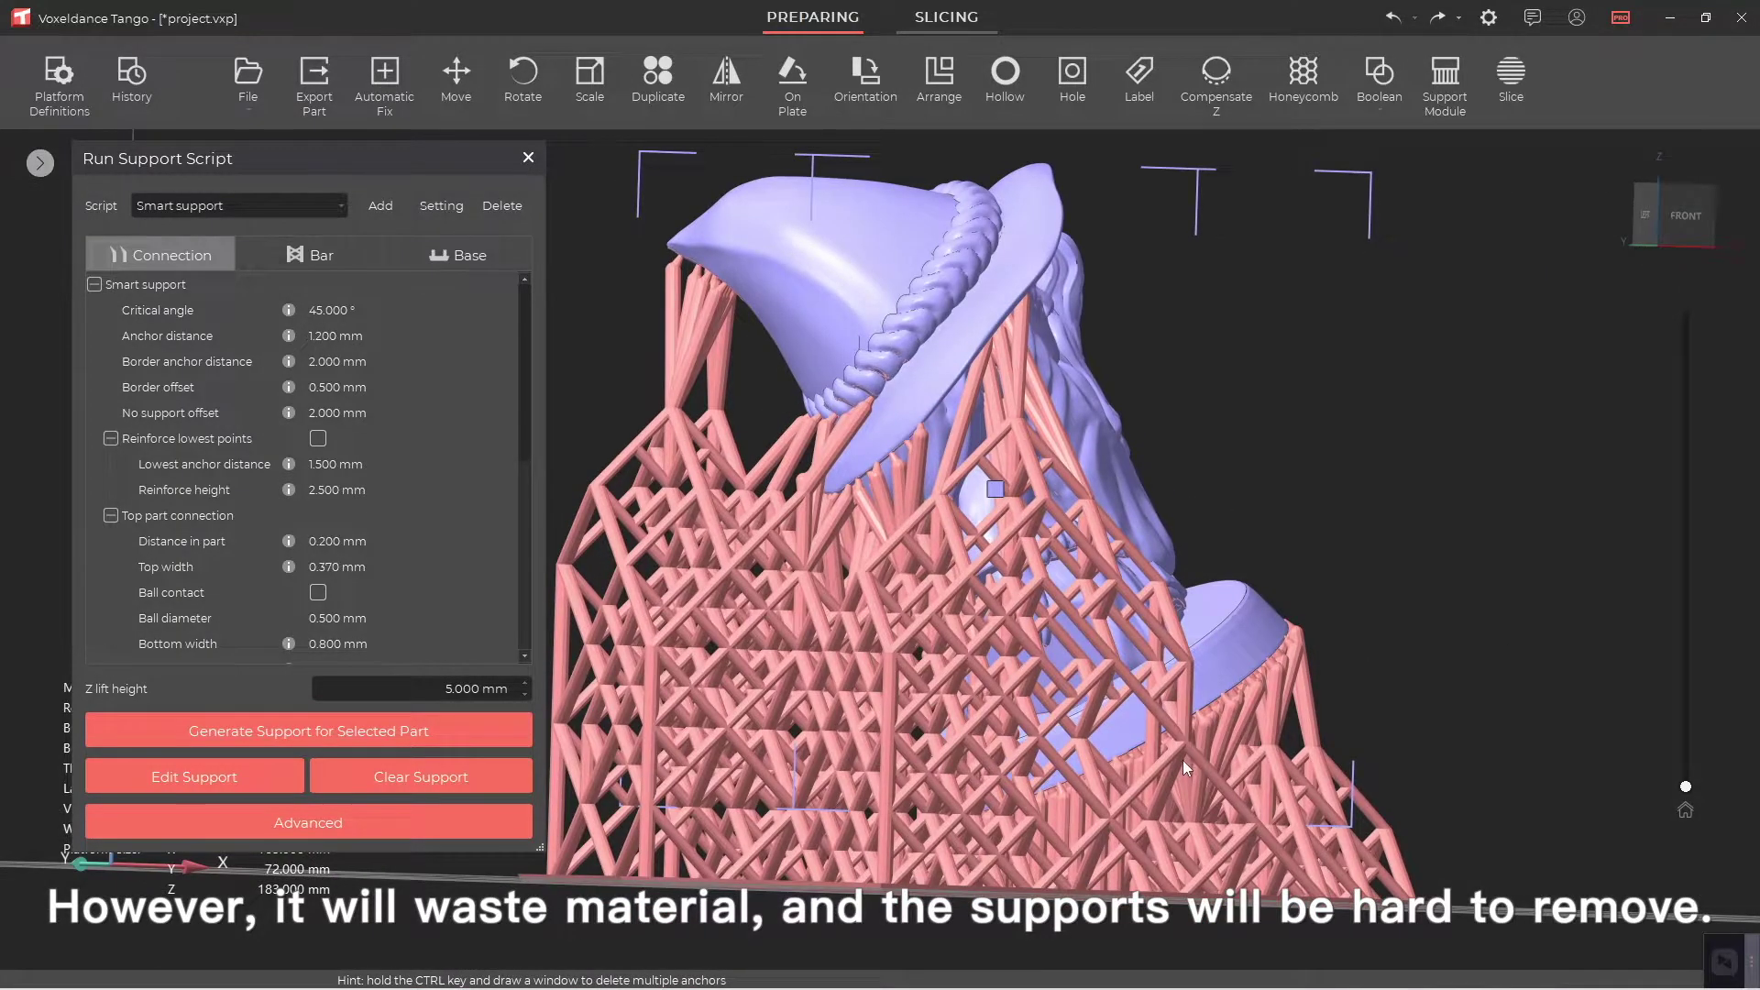
scroll(1183, 761, up, 4)
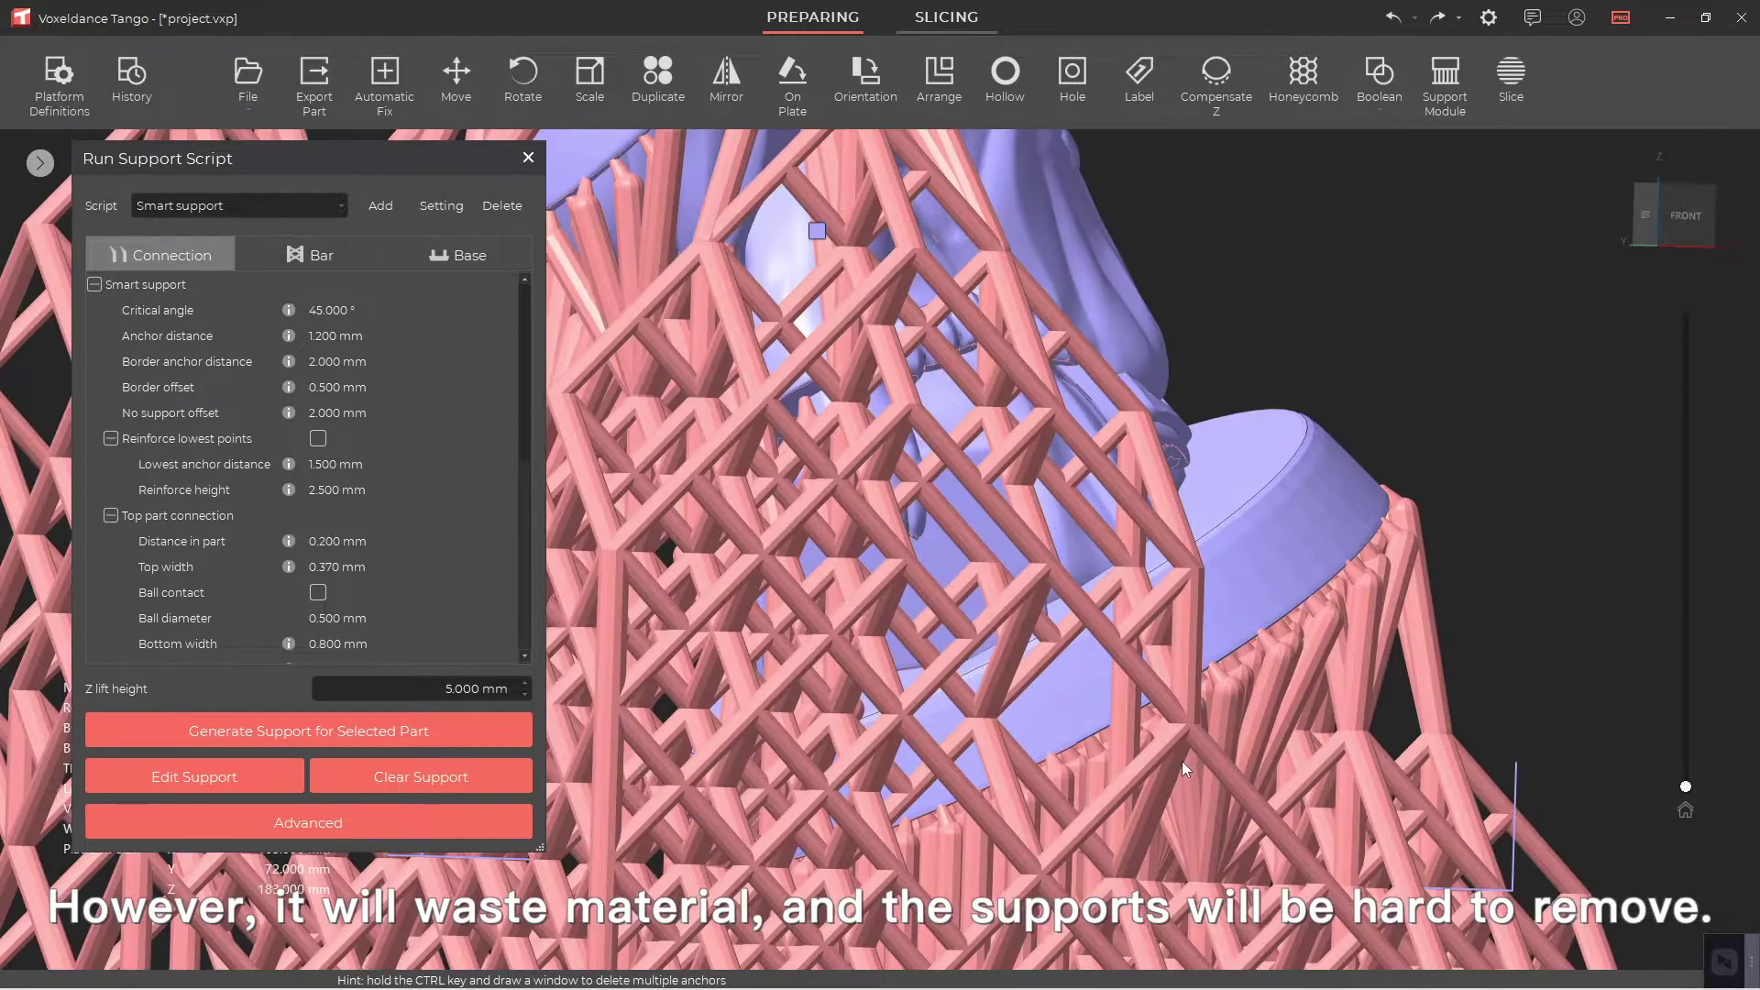
right_drag(1202, 775, 1055, 750)
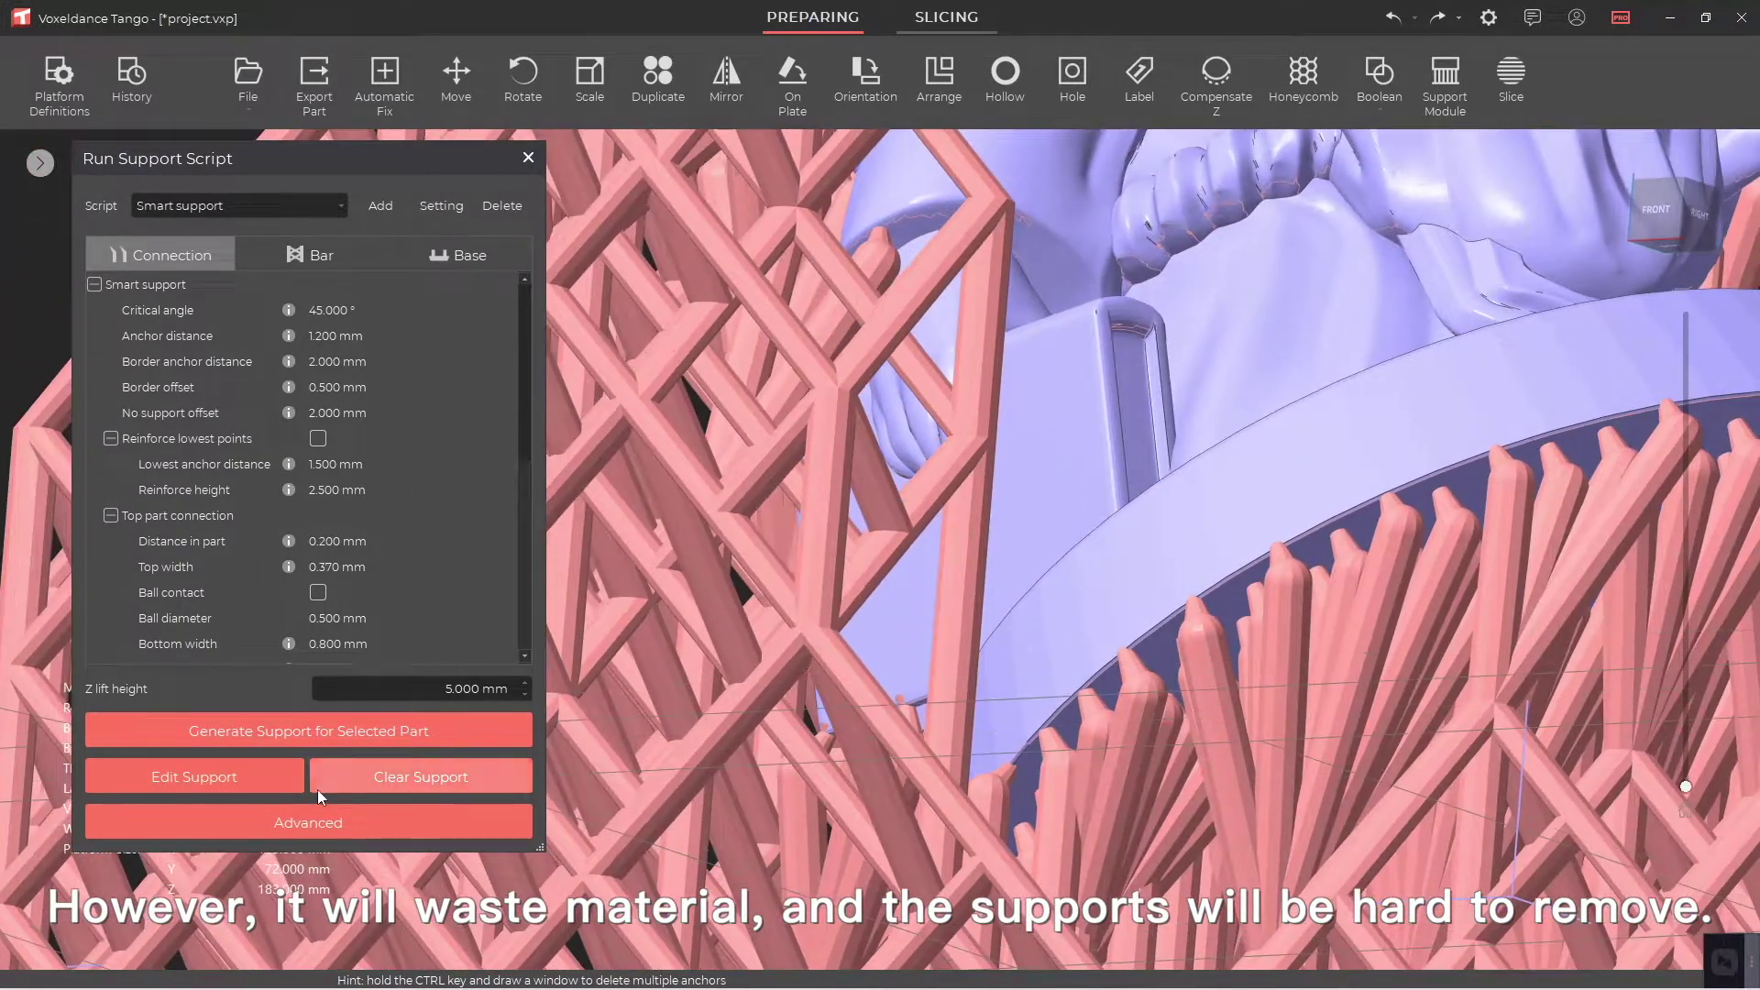
click(290, 789)
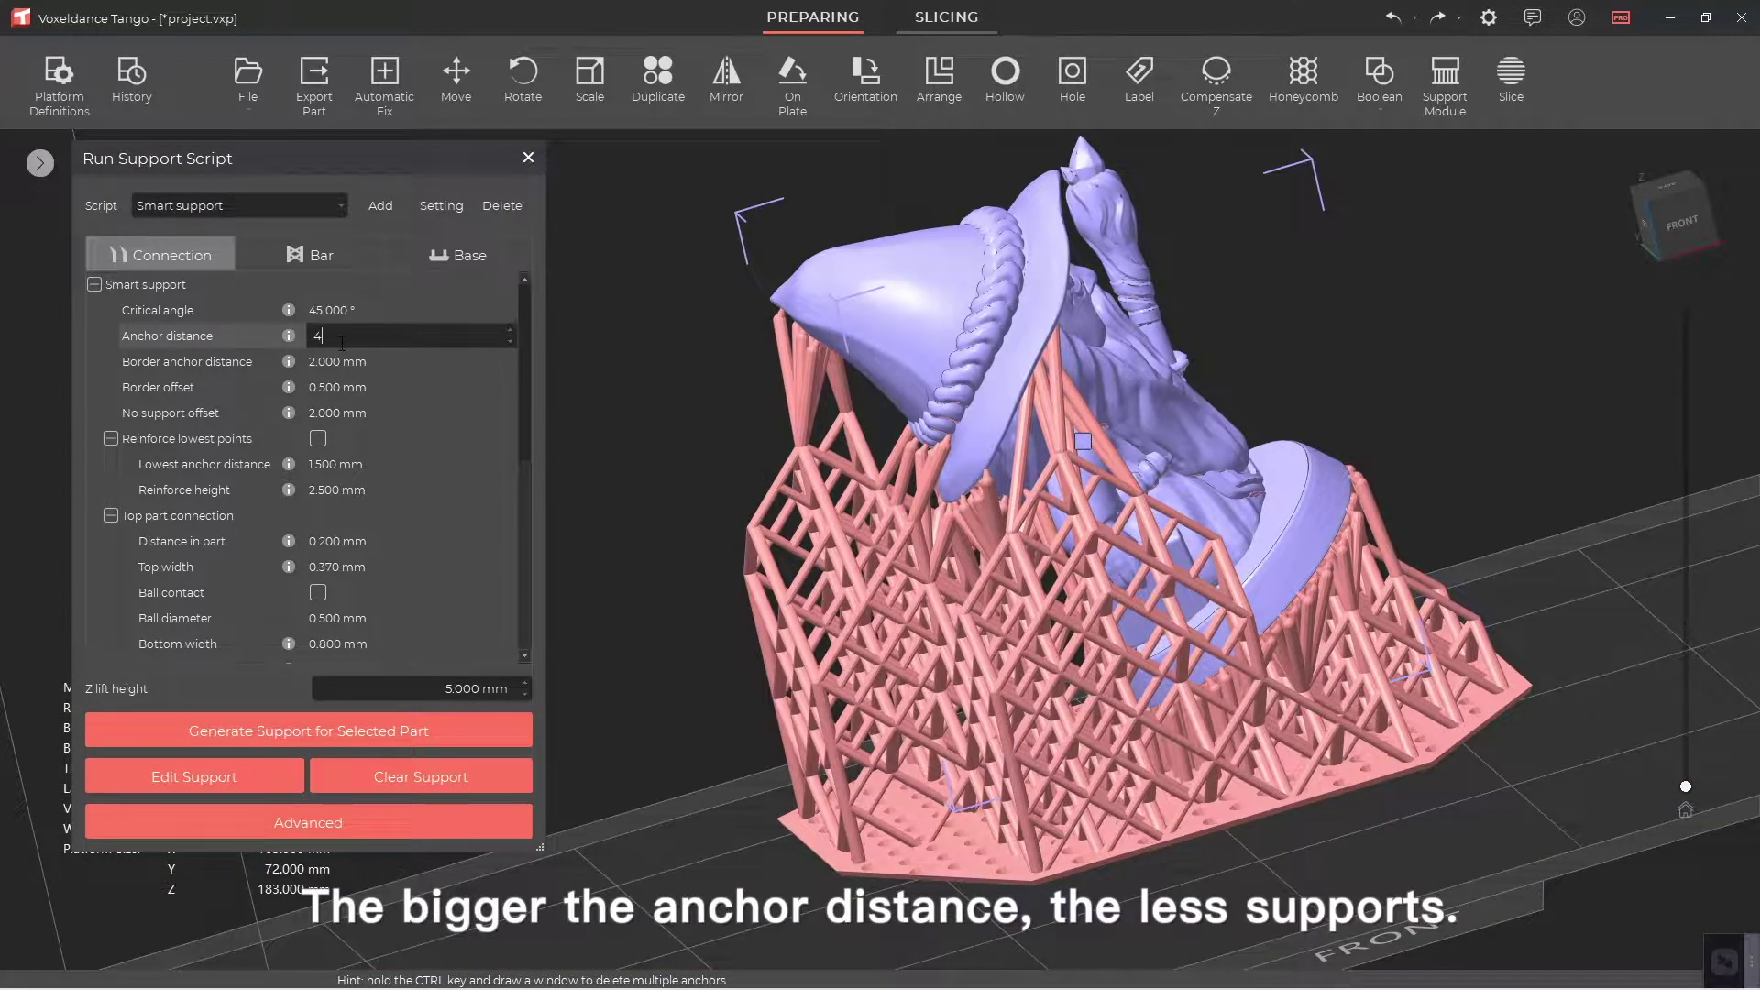
Regenerate the wizard figure's supports with an anchor distance of 4 mm, replacing the dense ones
click(308, 731)
click(837, 546)
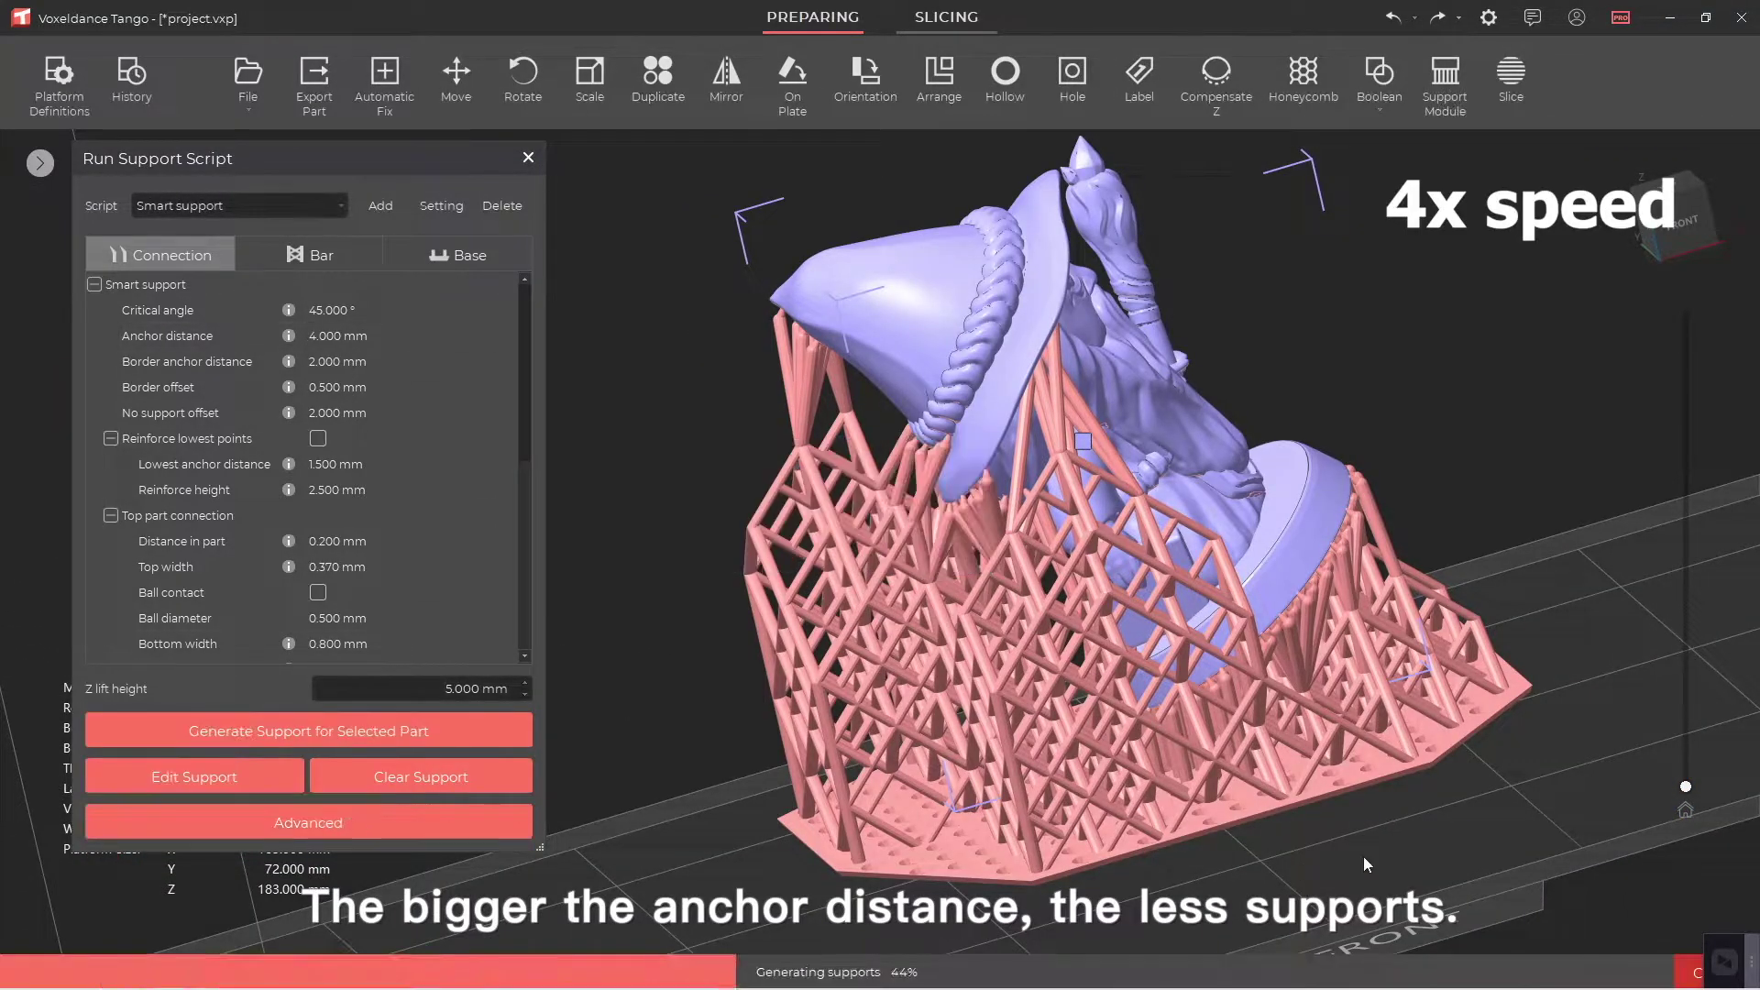
right_drag(1324, 840, 1126, 722)
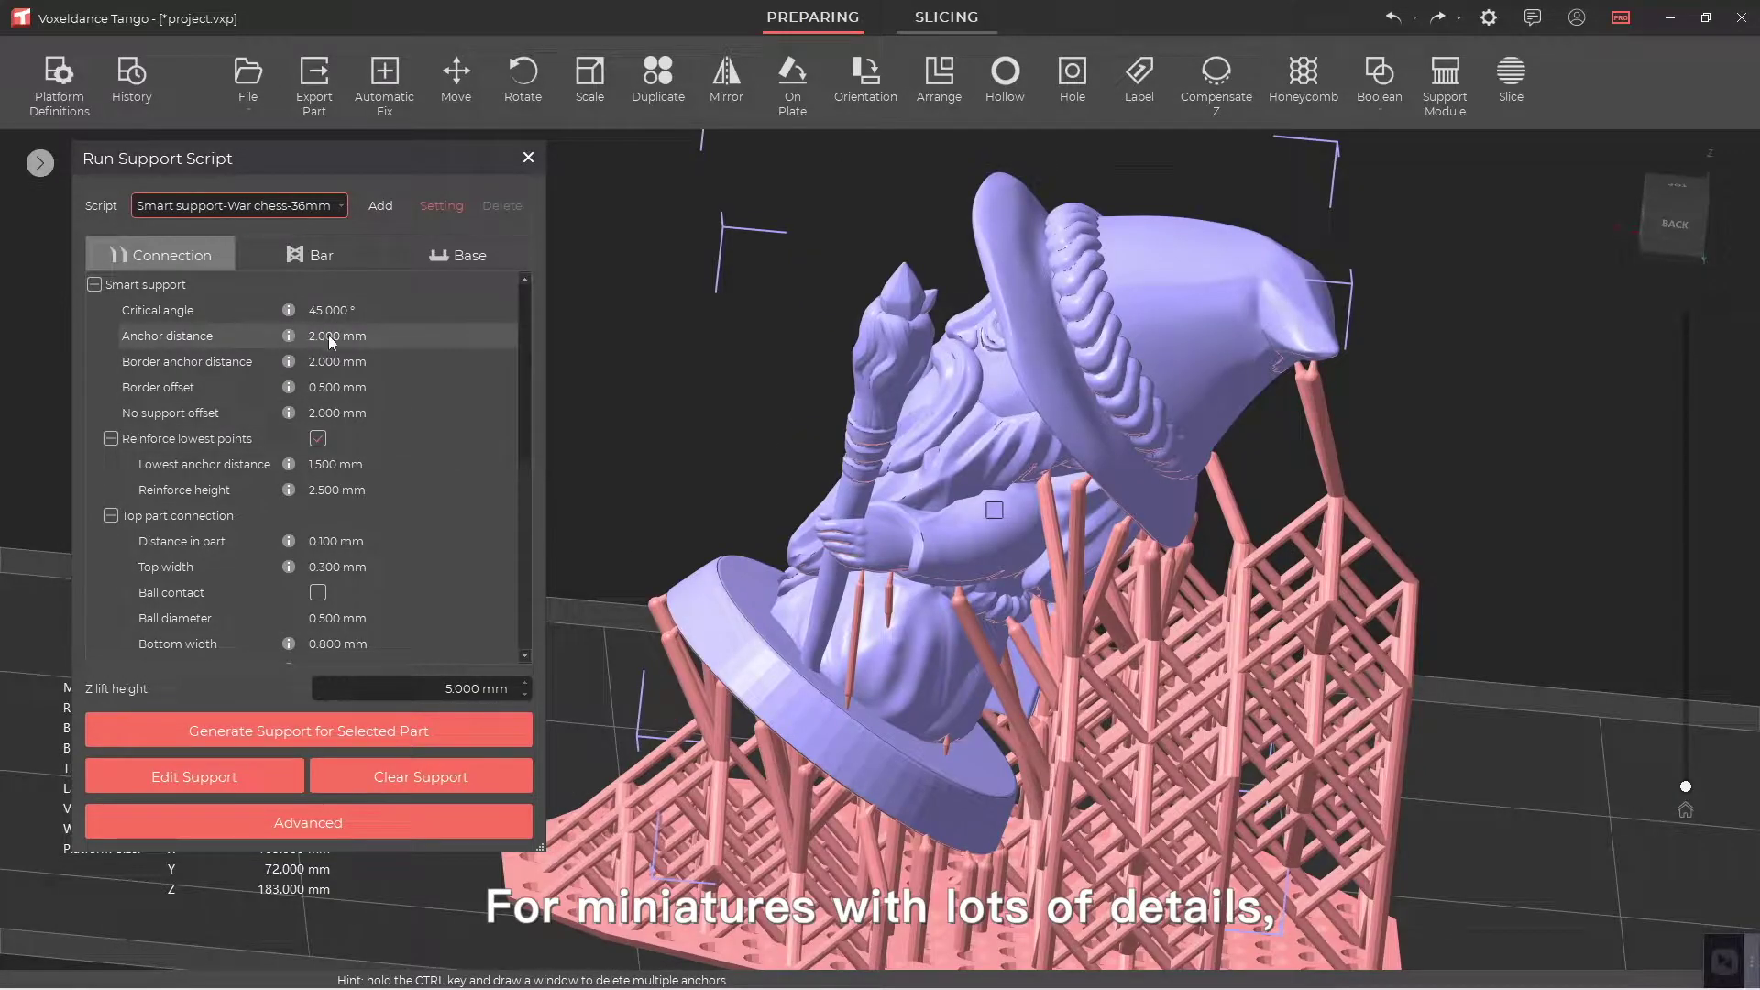
Regenerate the wizard figure's supports using the Smart support-War chess-36mm script with a 2 mm anchor distance
click(467, 777)
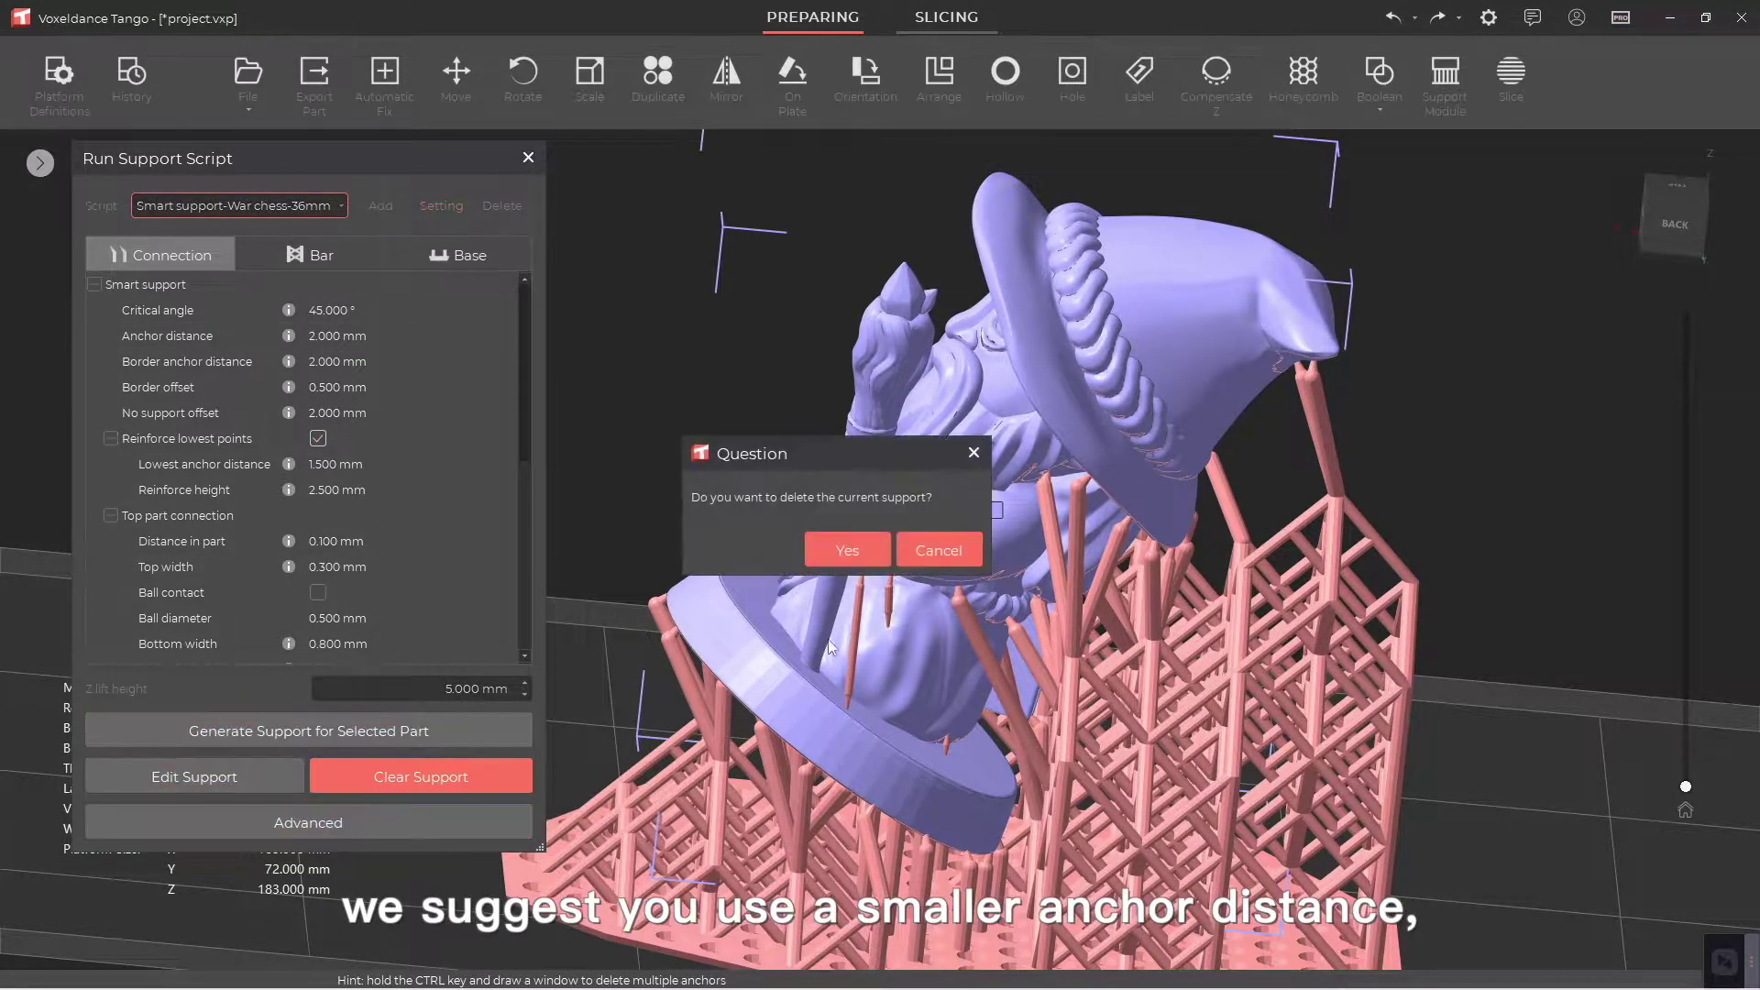
click(837, 570)
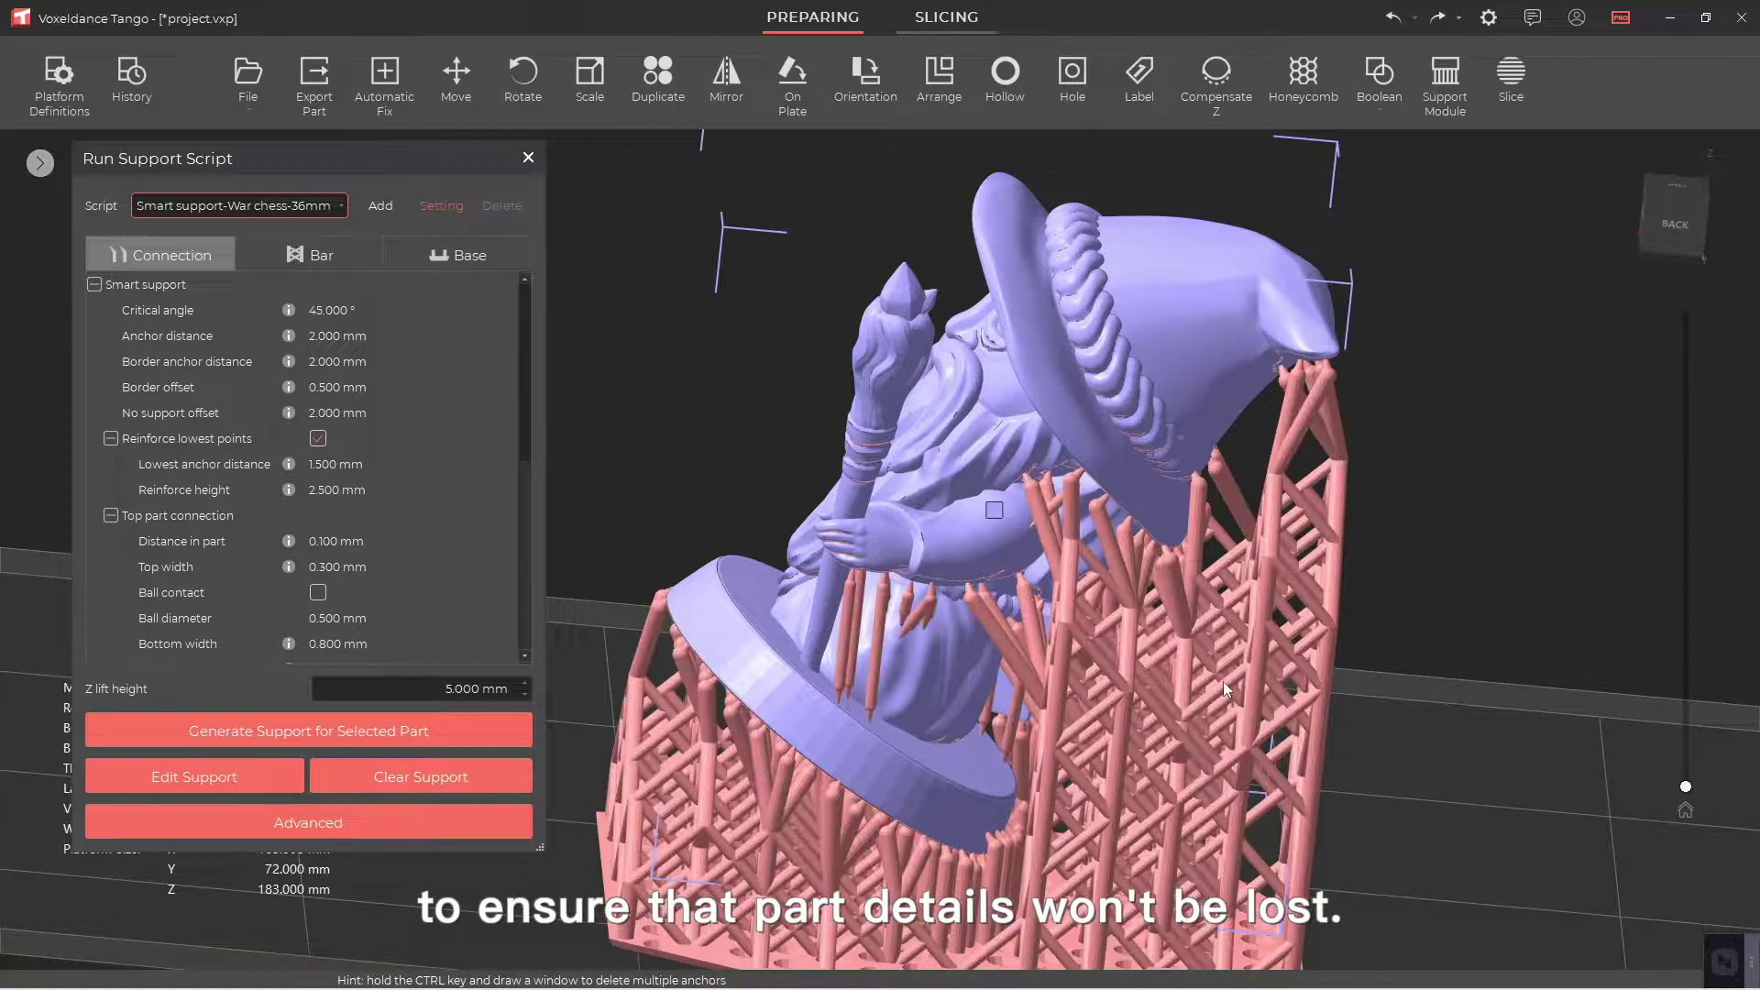
right_drag(1162, 712, 1141, 691)
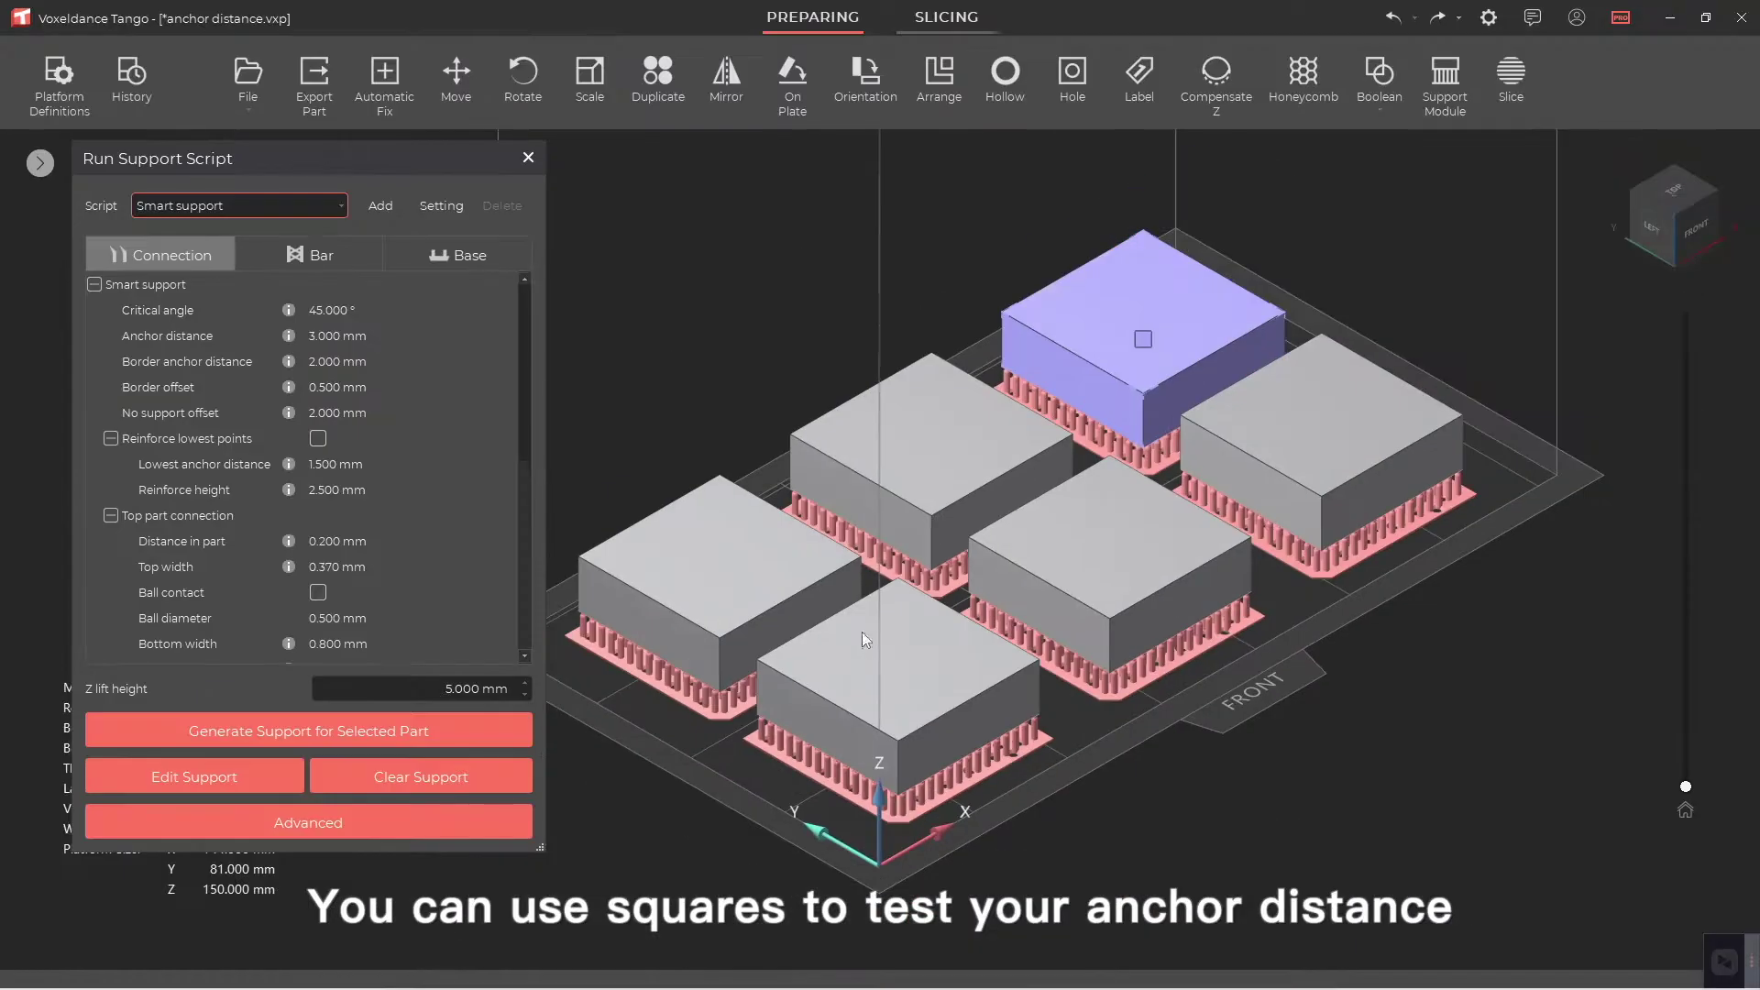
Select all six test squares, show the support anchor points on their undersides and compare the anchor spacing
drag(624, 253, 1235, 736)
right_drag(1234, 737, 1637, 337)
click(1673, 236)
click(300, 777)
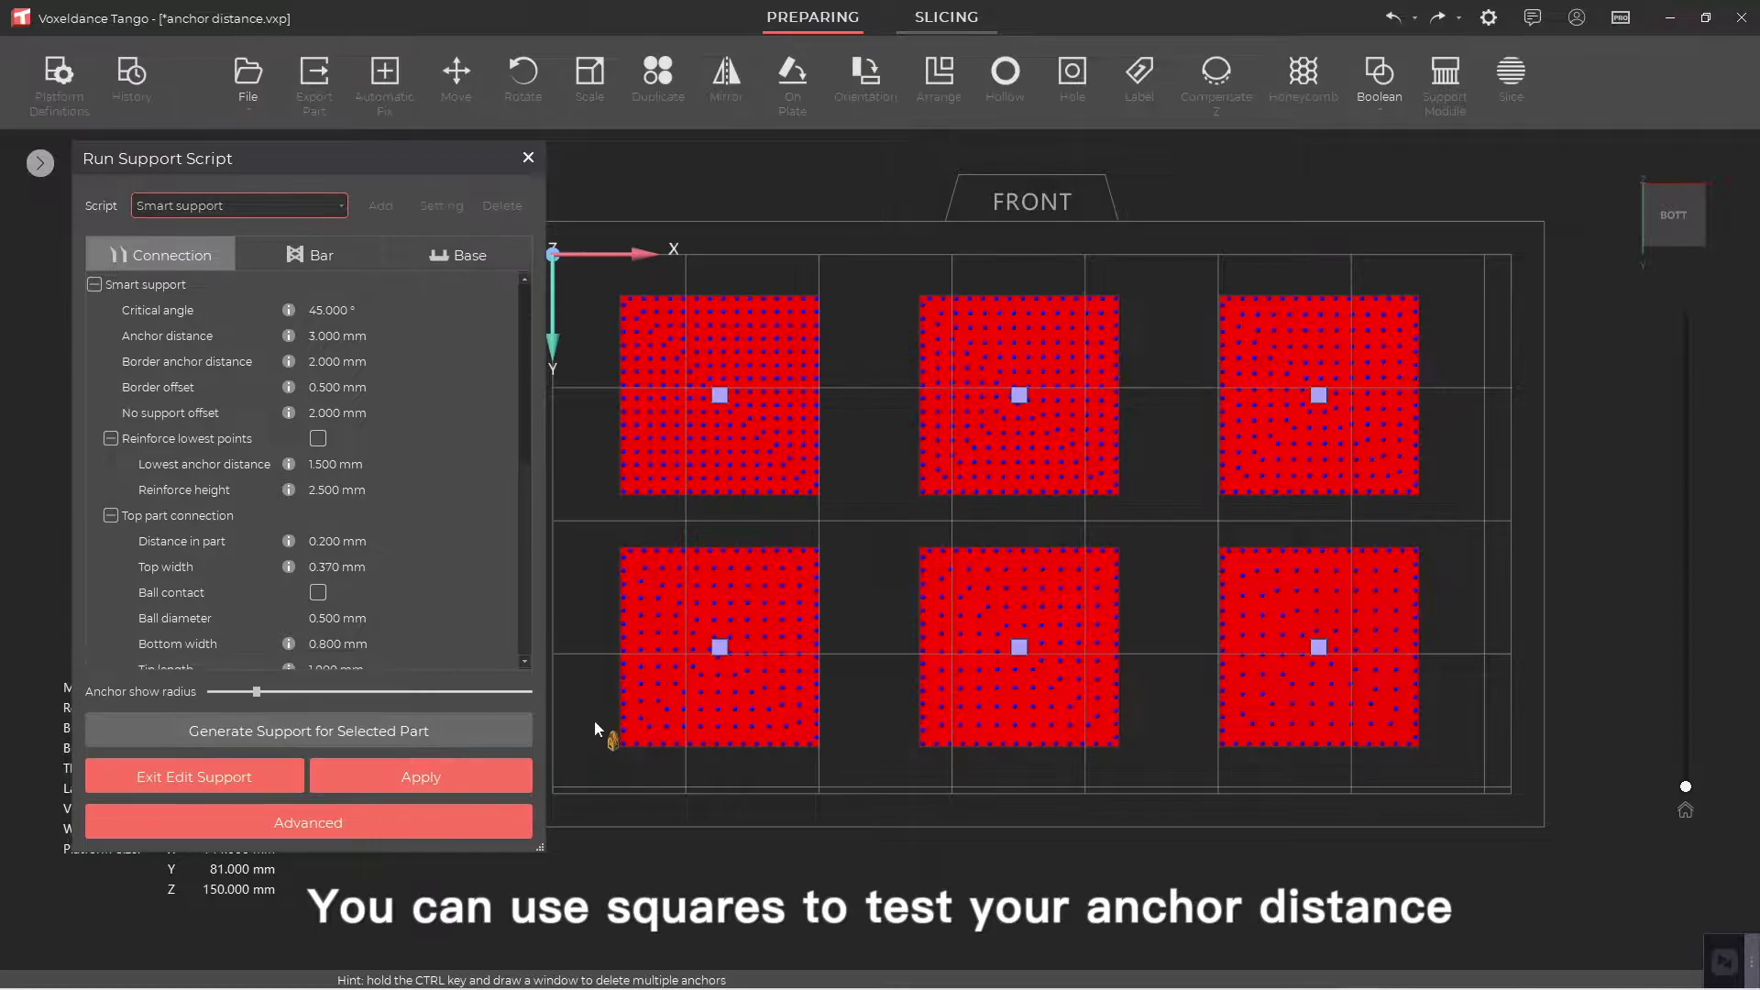
scroll(744, 702, up, 5)
middle_drag(742, 693, 733, 706)
middle_drag(1391, 710, 944, 704)
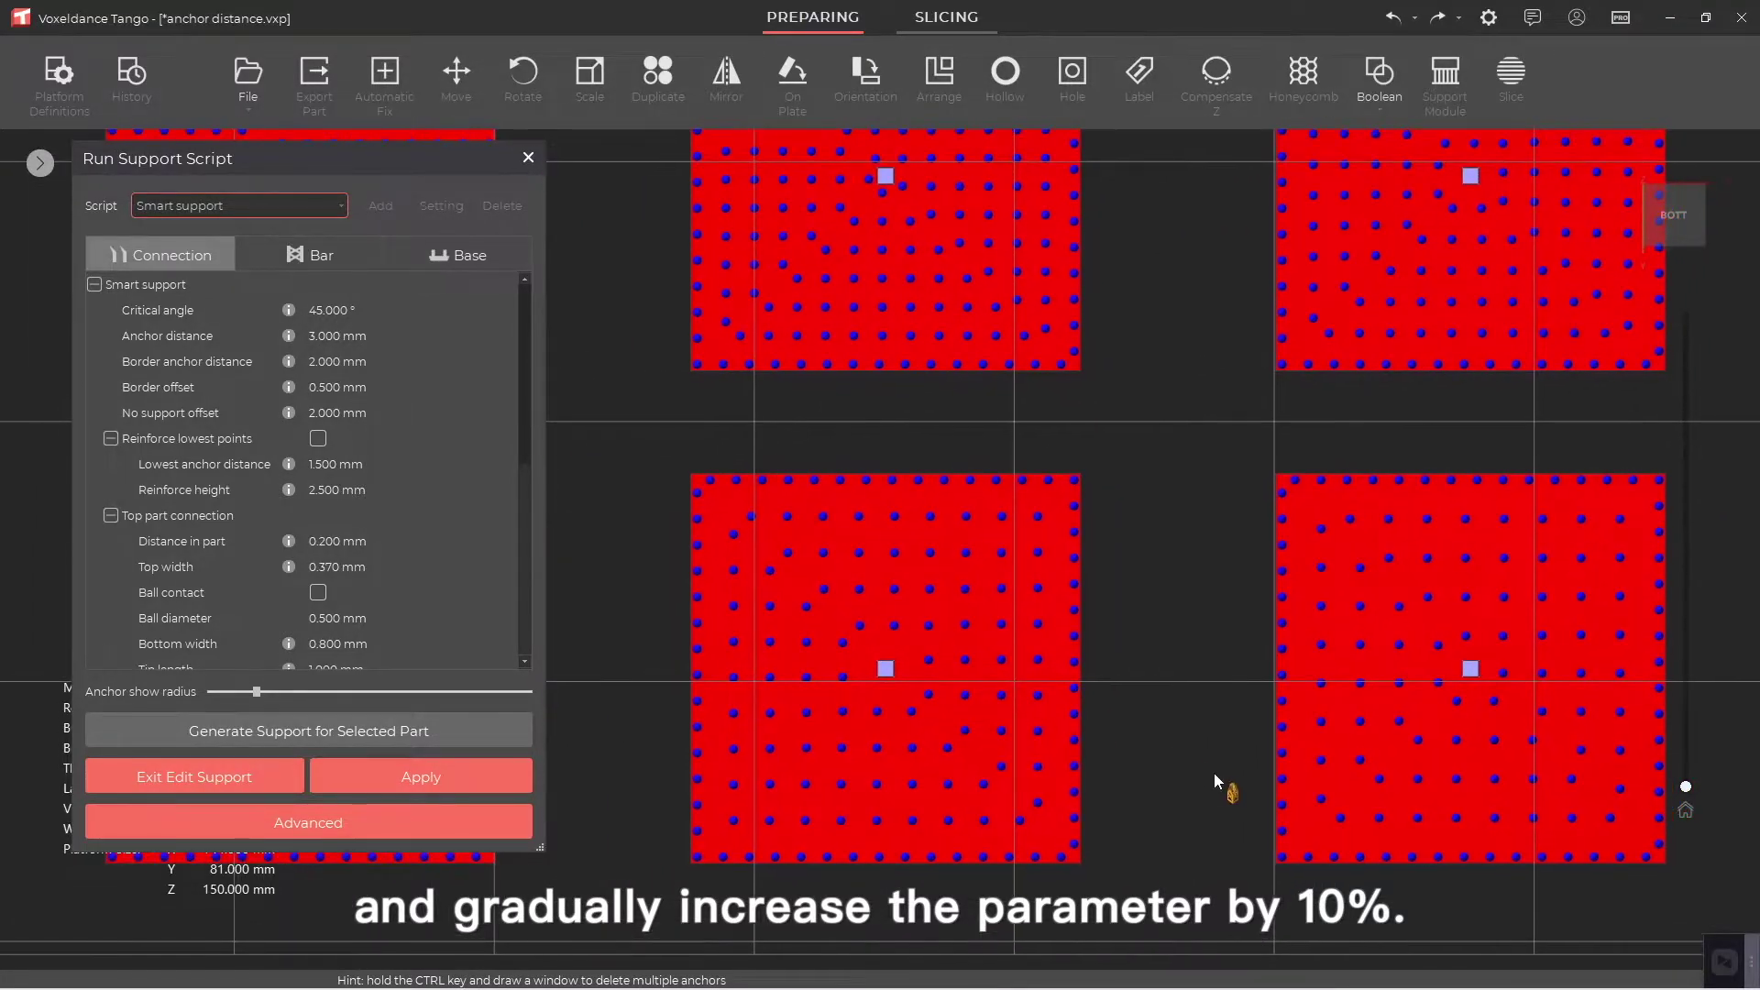
middle_drag(1065, 470, 1384, 635)
scroll(961, 596, down, 3)
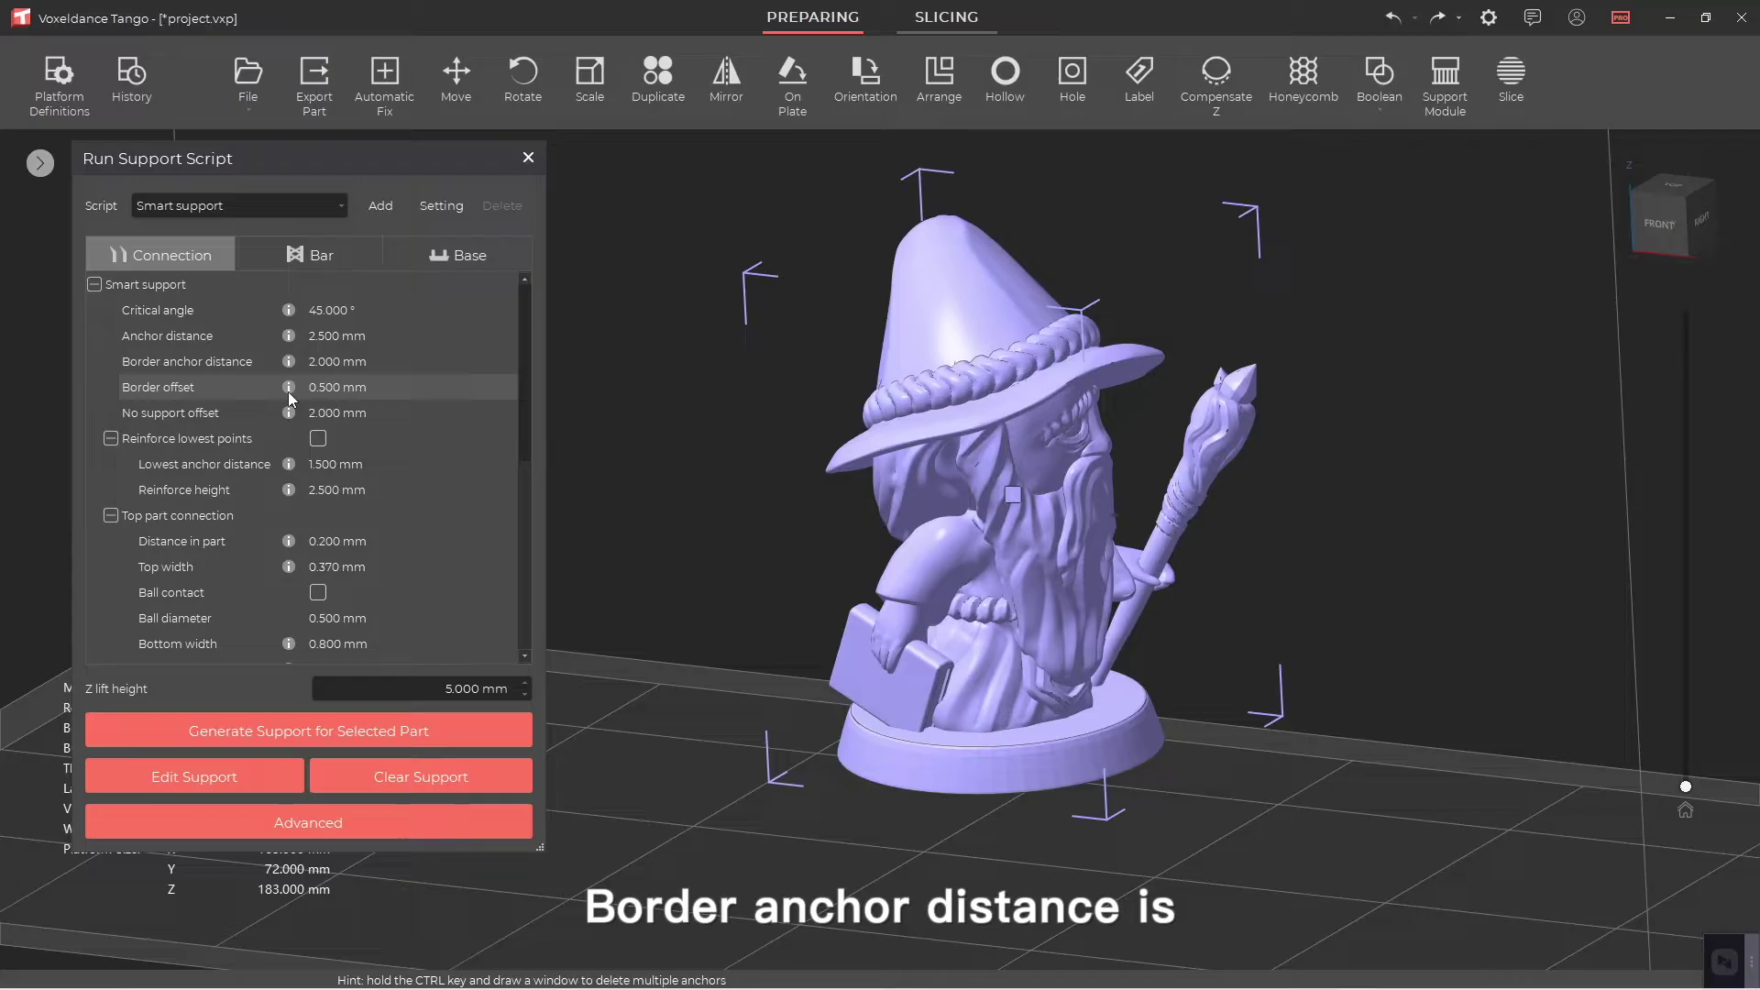
Set the border anchor distance to 1.2 mm, regenerate the wizard figure's supports and display their anchor points
mouse_move(289, 361)
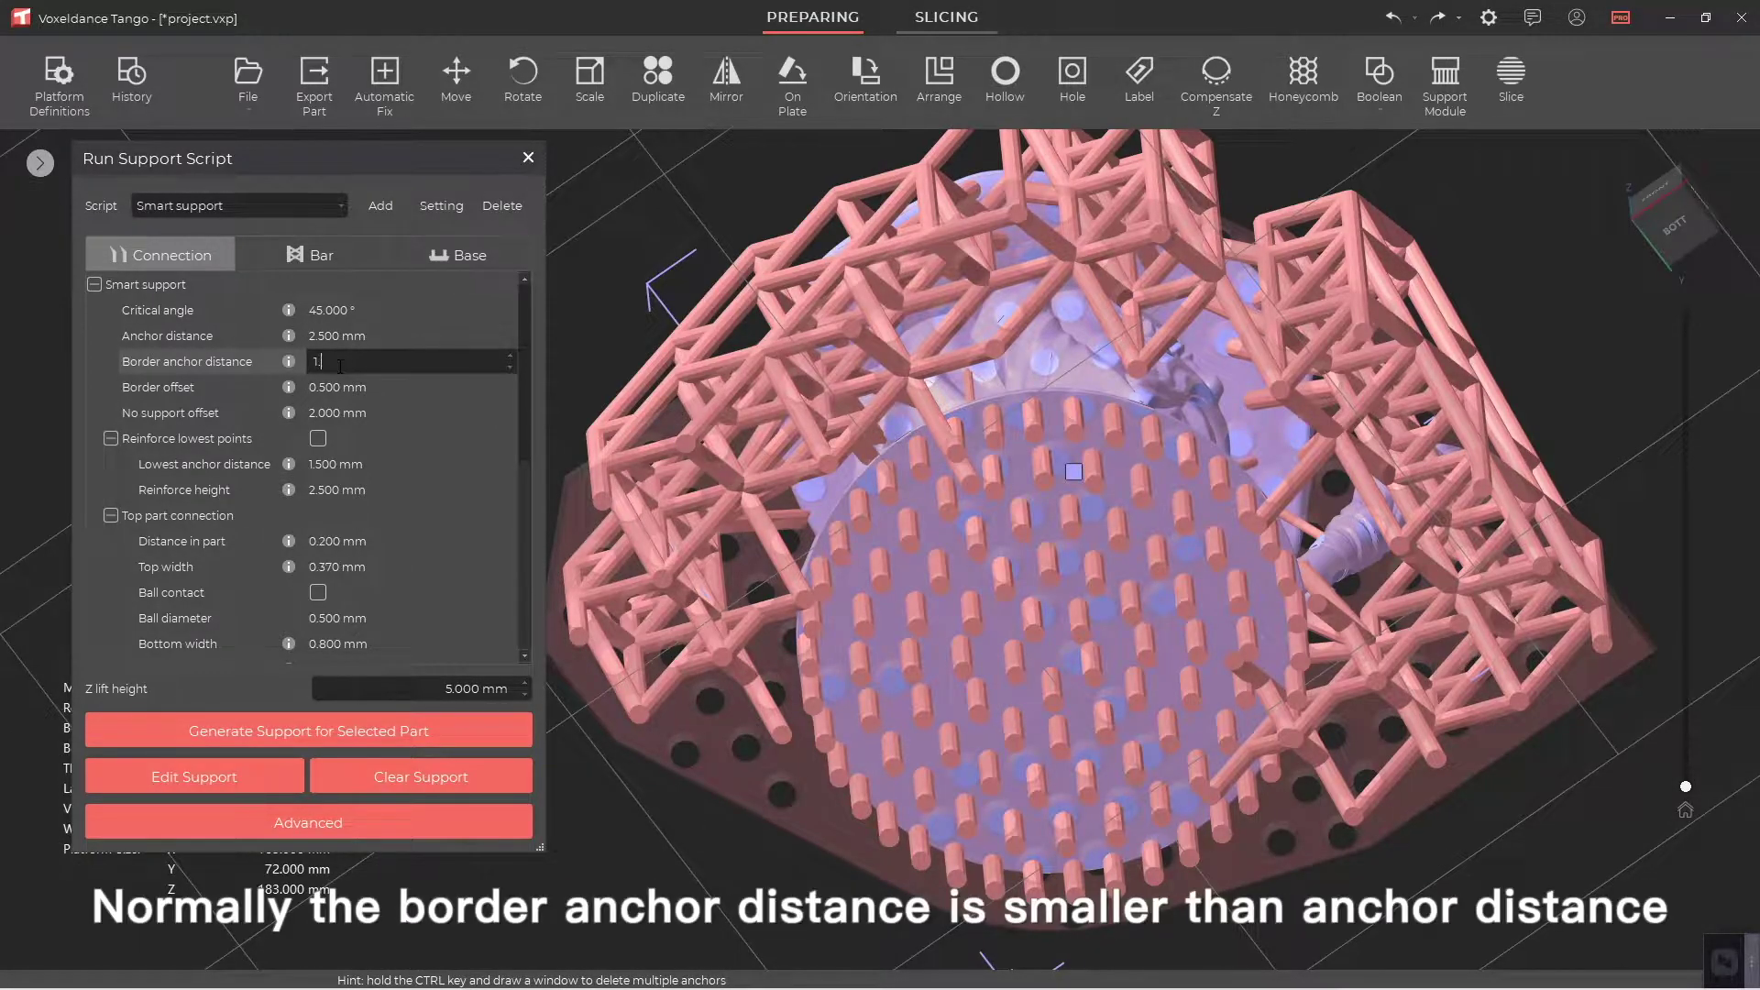
text(200)
click(424, 725)
click(833, 561)
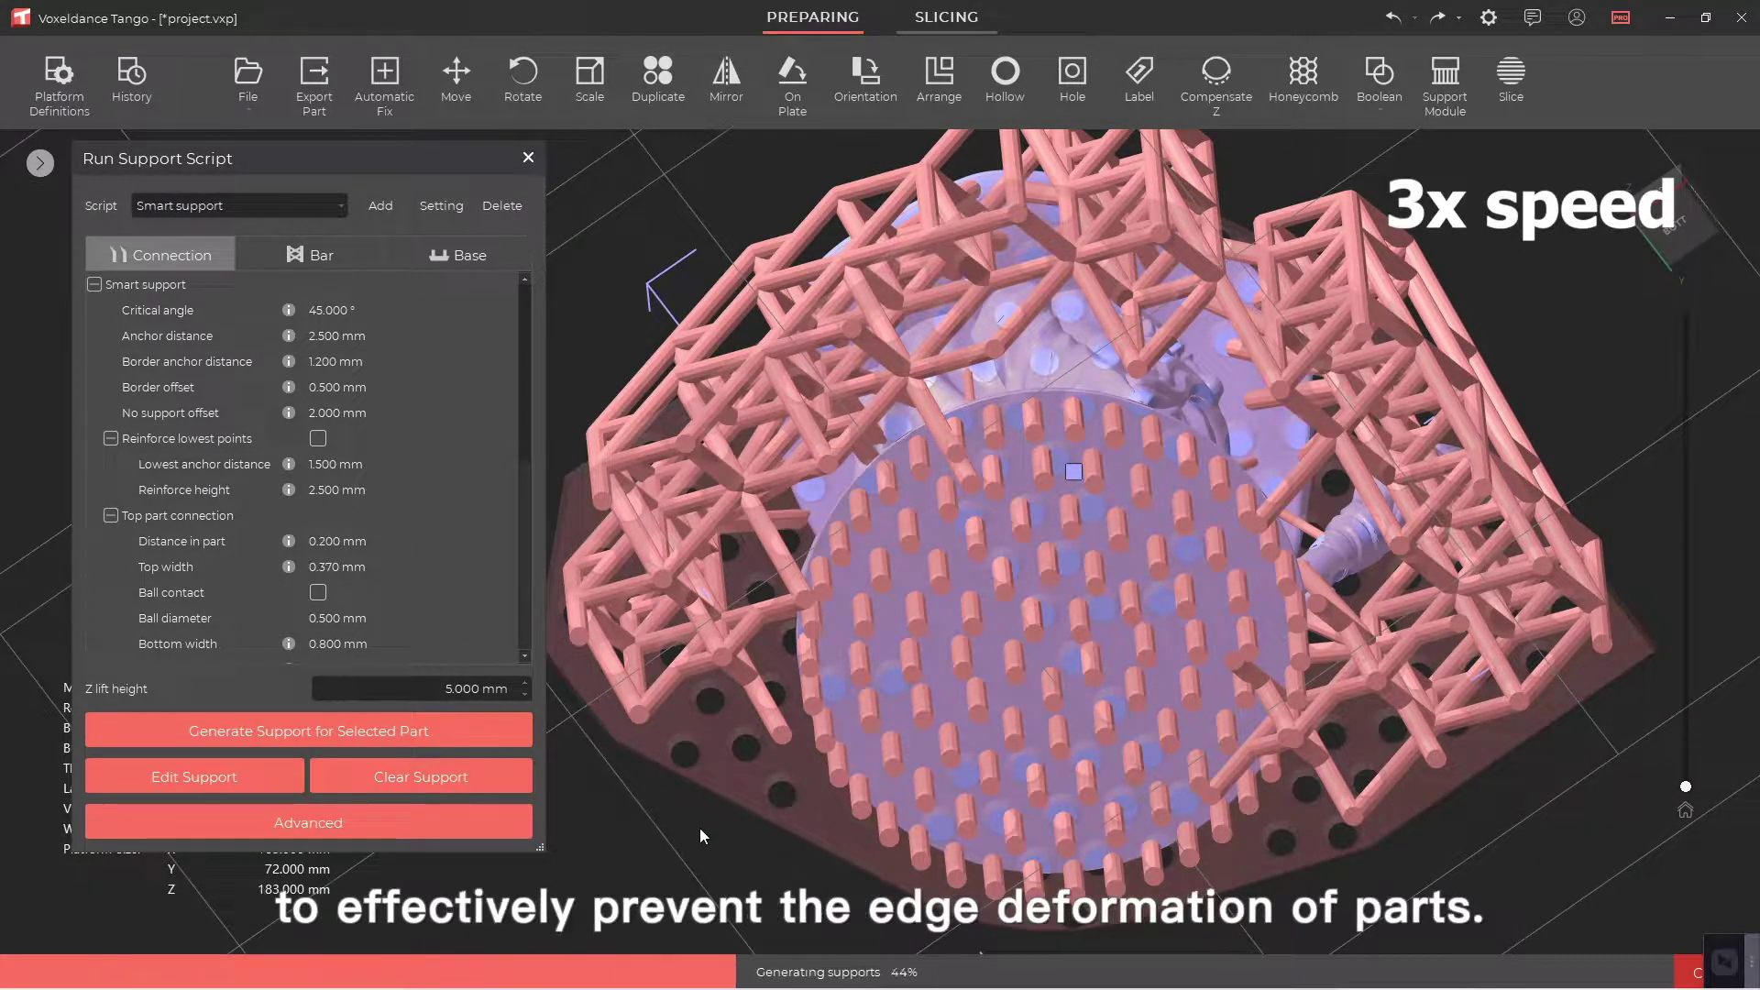
click(248, 776)
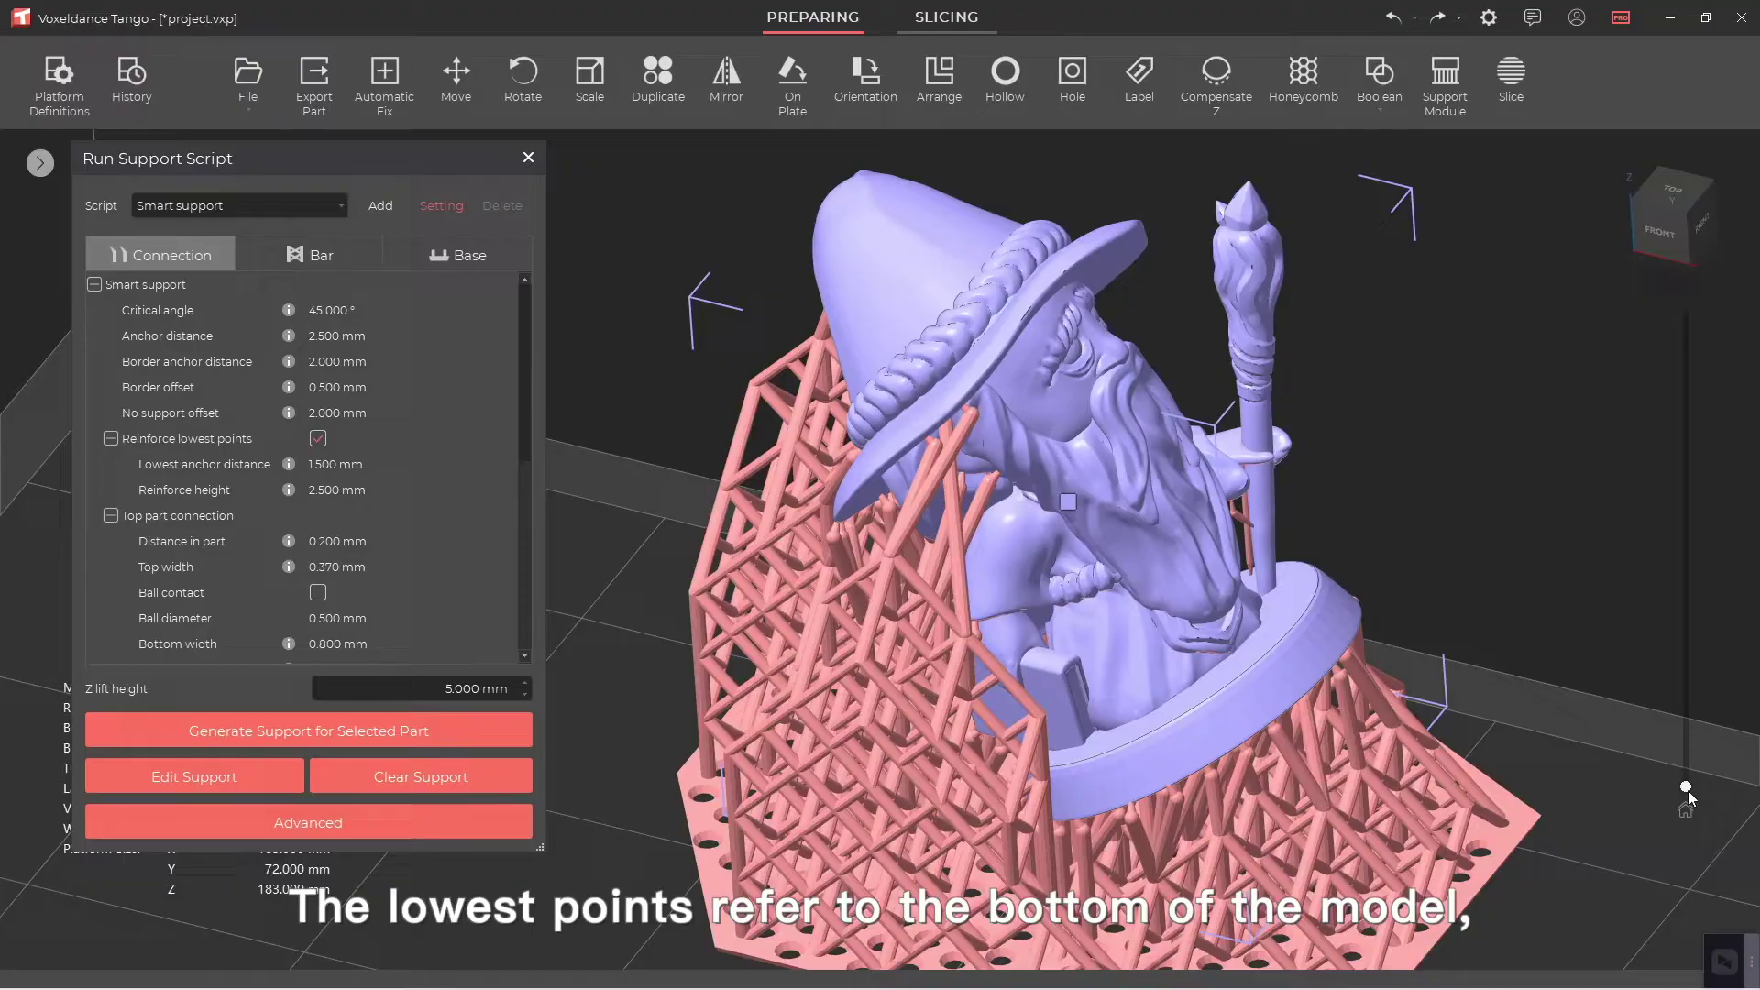
Preview the supported wizard figure's layers from the lowest region at 7.9 mm up to the full 46.1 mm height
drag(1687, 788, 1687, 706)
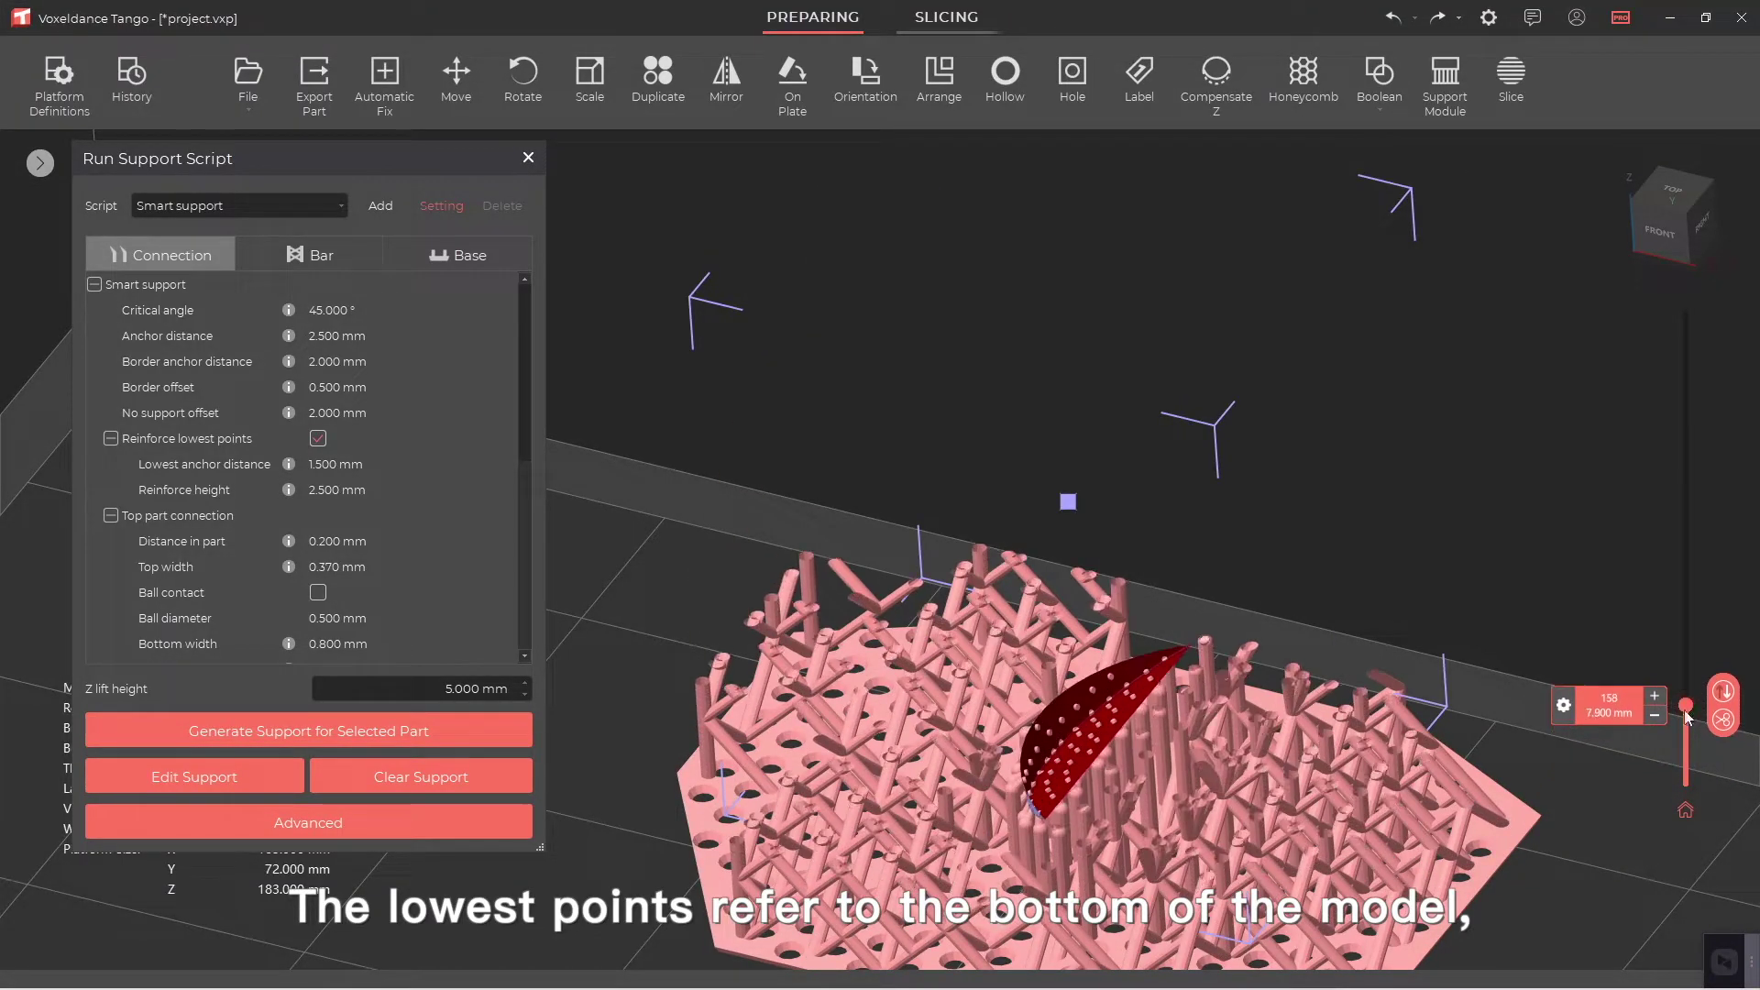
mouse_move(1243, 690)
right_down()
mouse_move(1241, 640)
mouse_move(1243, 684)
right_up()
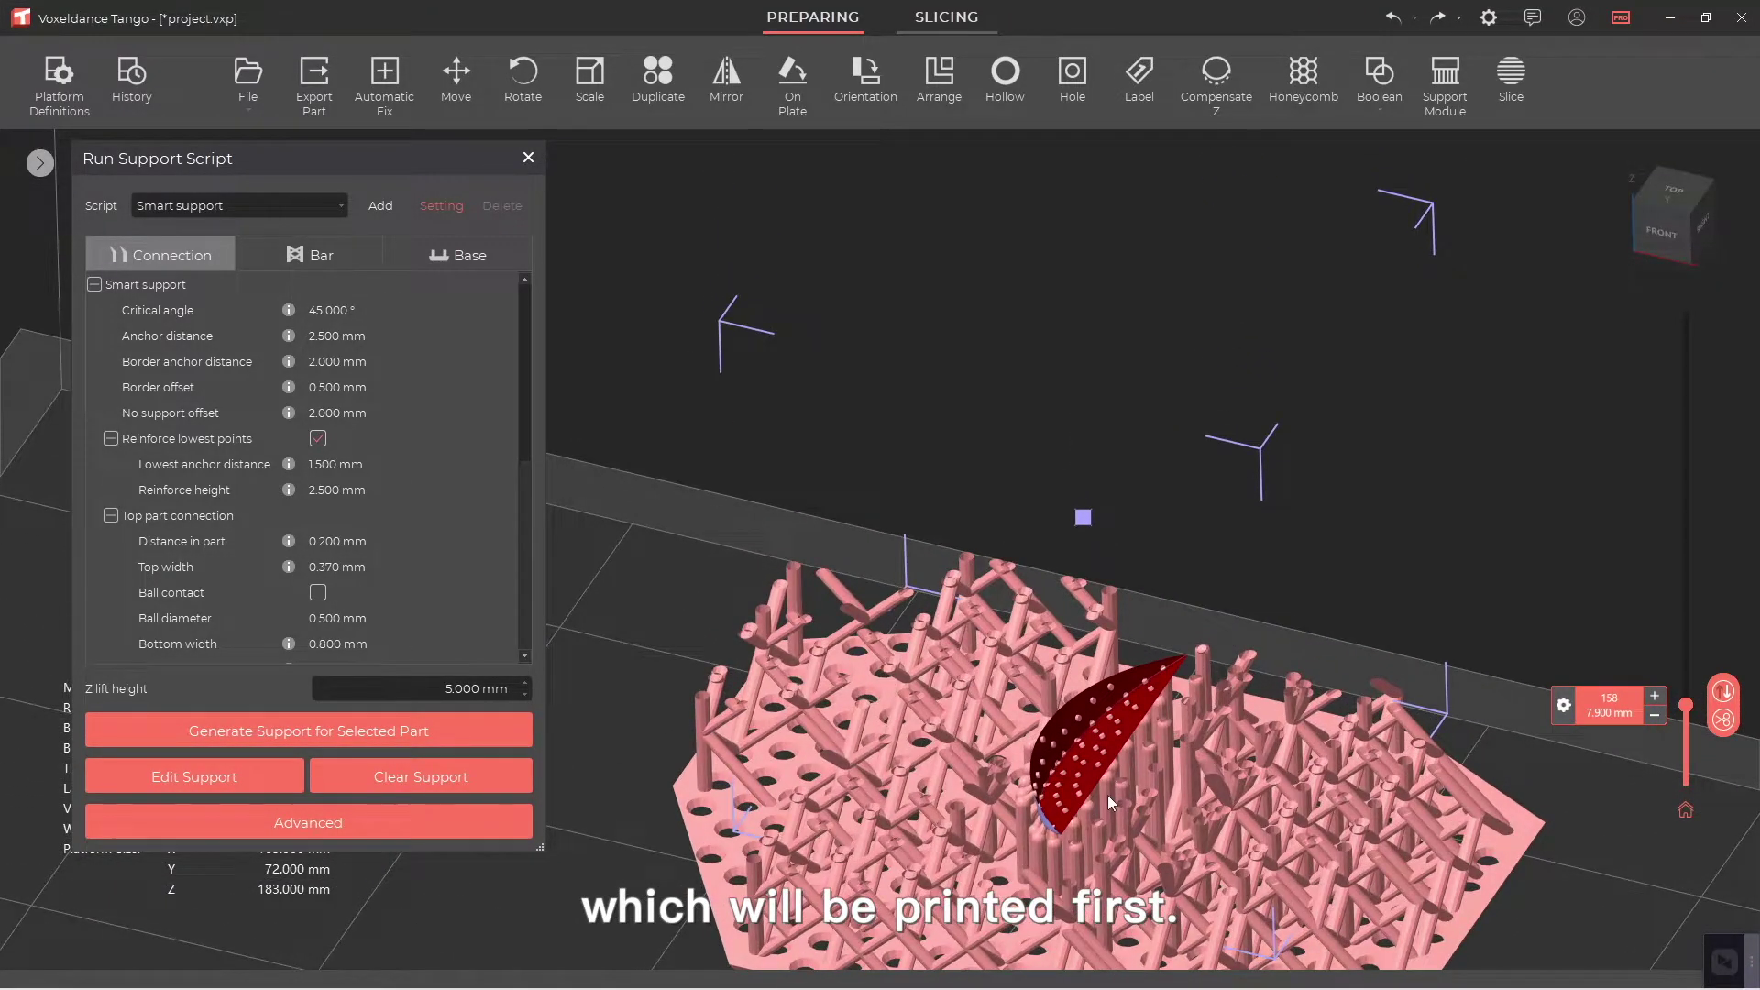
scroll(1107, 794, down, 3)
drag(1684, 704, 1707, 291)
scroll(1218, 675, up, 3)
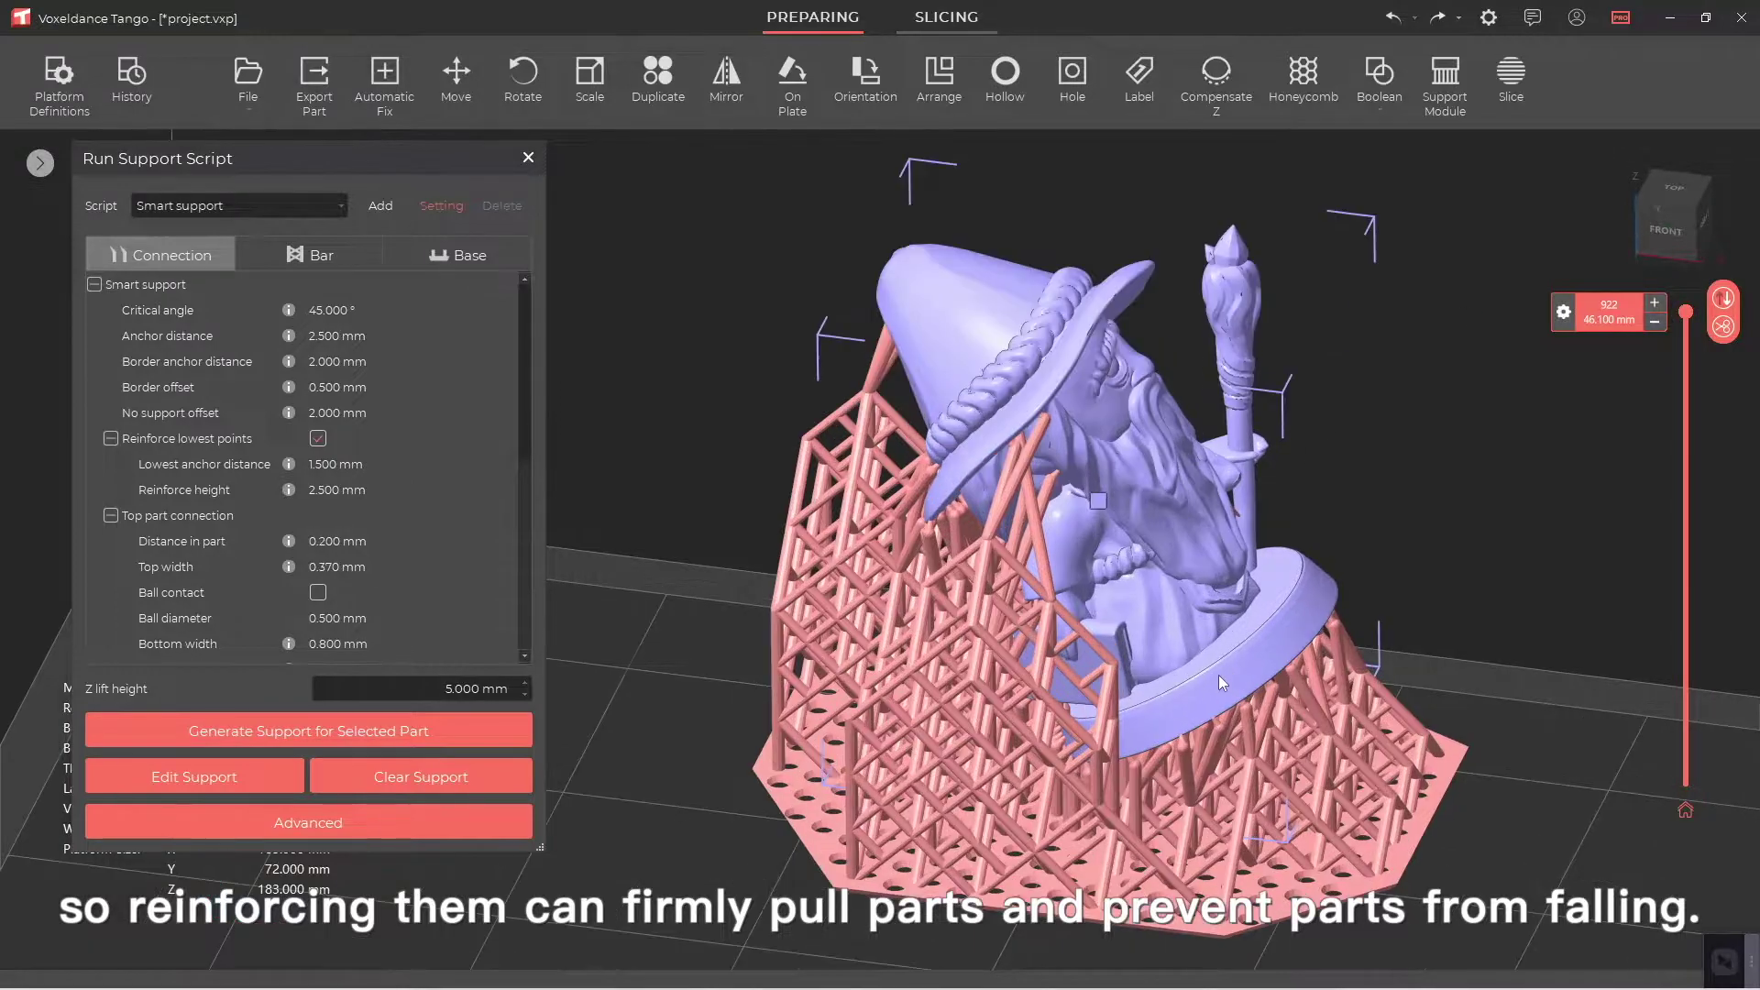
Display the wizard figure's anchor points and examine their spacing at the reinforced lowest part of the round base
click(245, 777)
right_drag(1214, 790, 1125, 639)
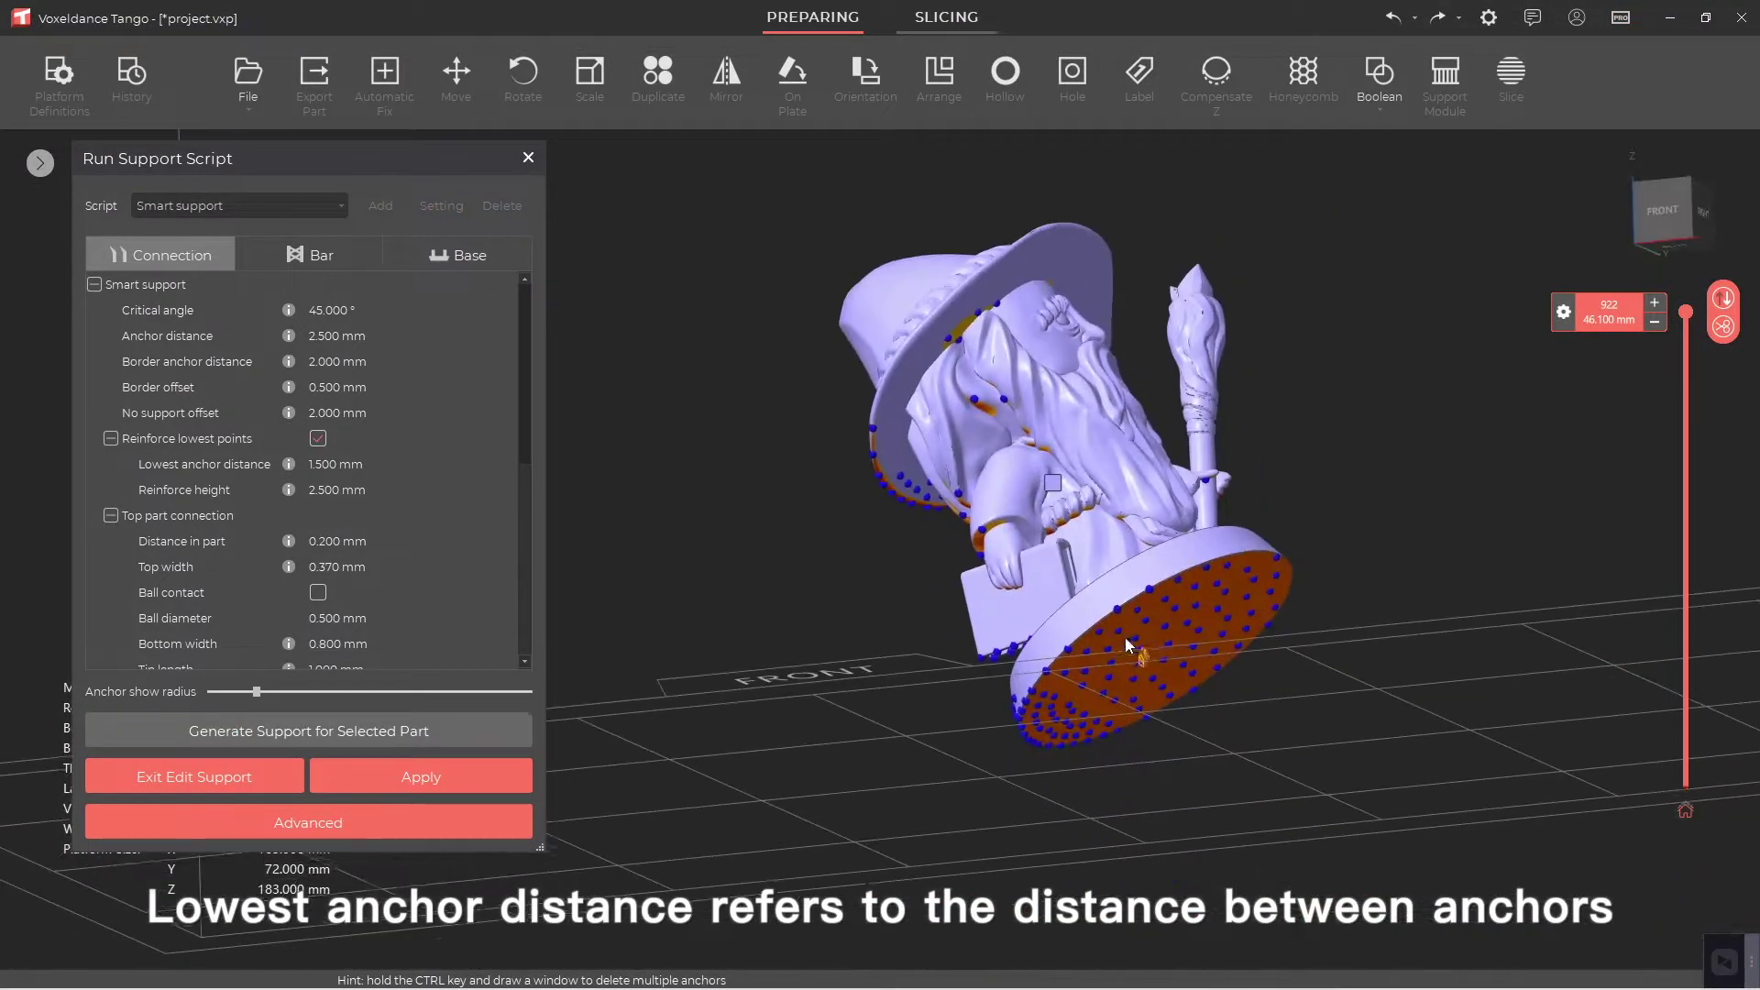
scroll(1086, 768, up, 6)
click(979, 654)
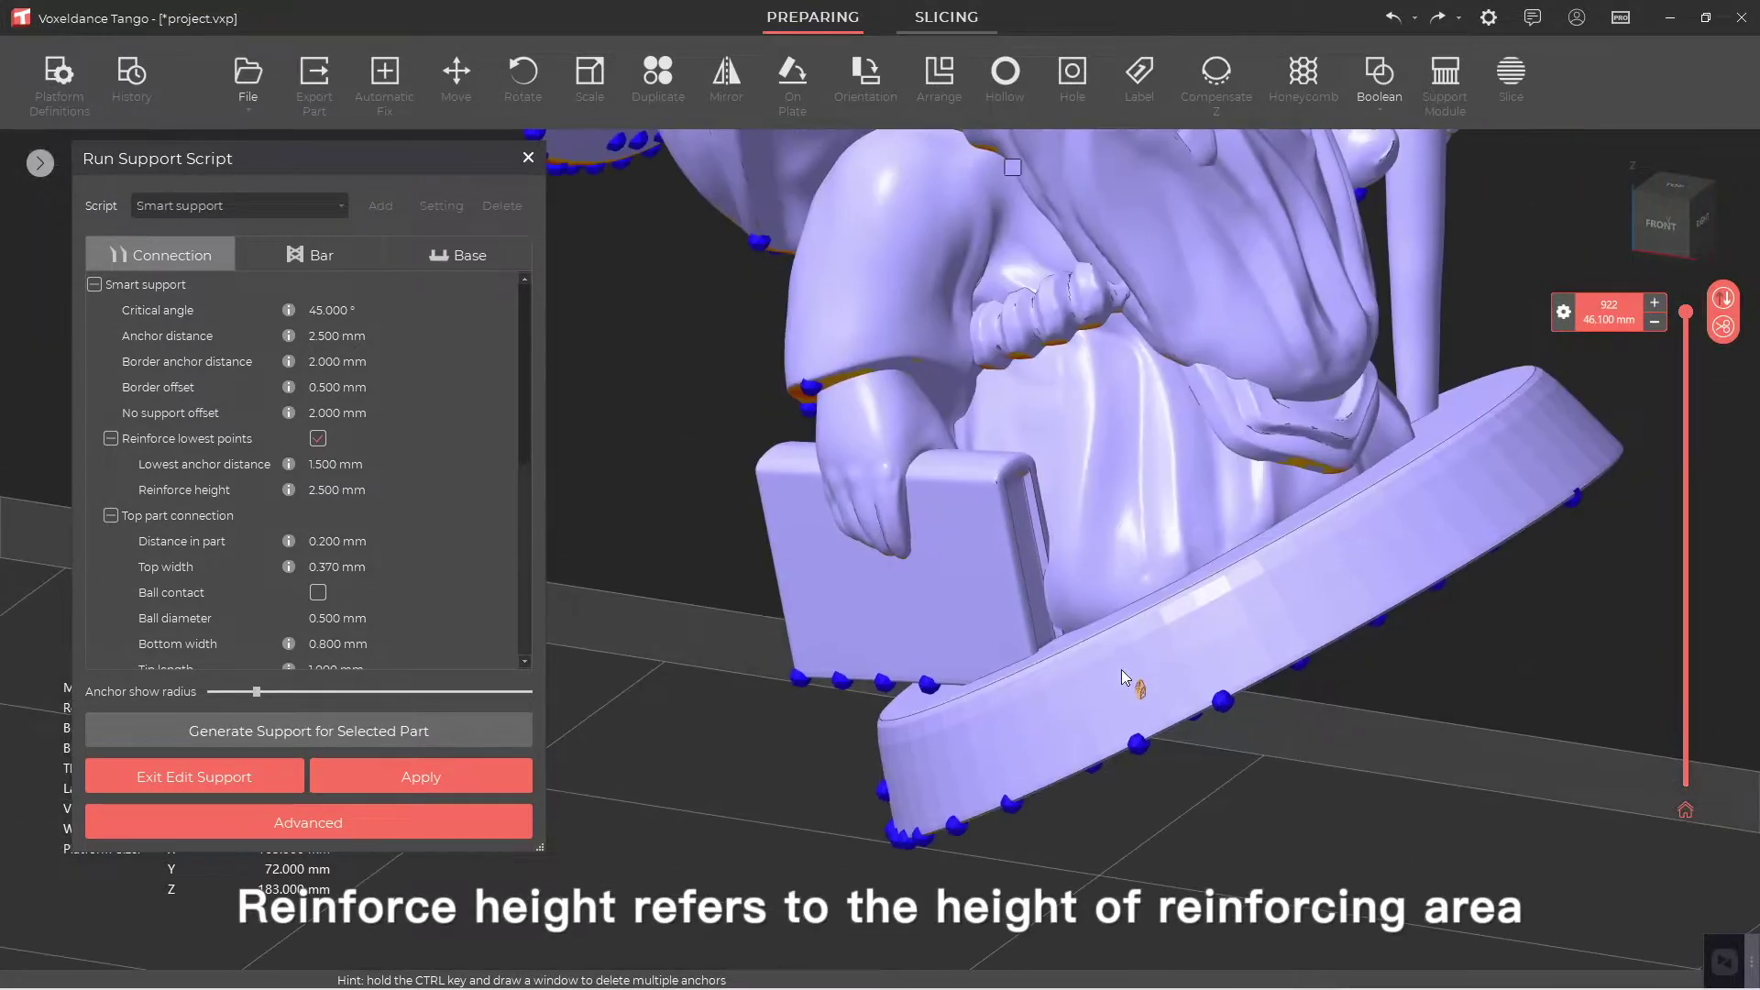
mouse_move(1120, 669)
right_down()
mouse_move(1213, 669)
mouse_move(867, 630)
right_up()
scroll(866, 630, up, 3)
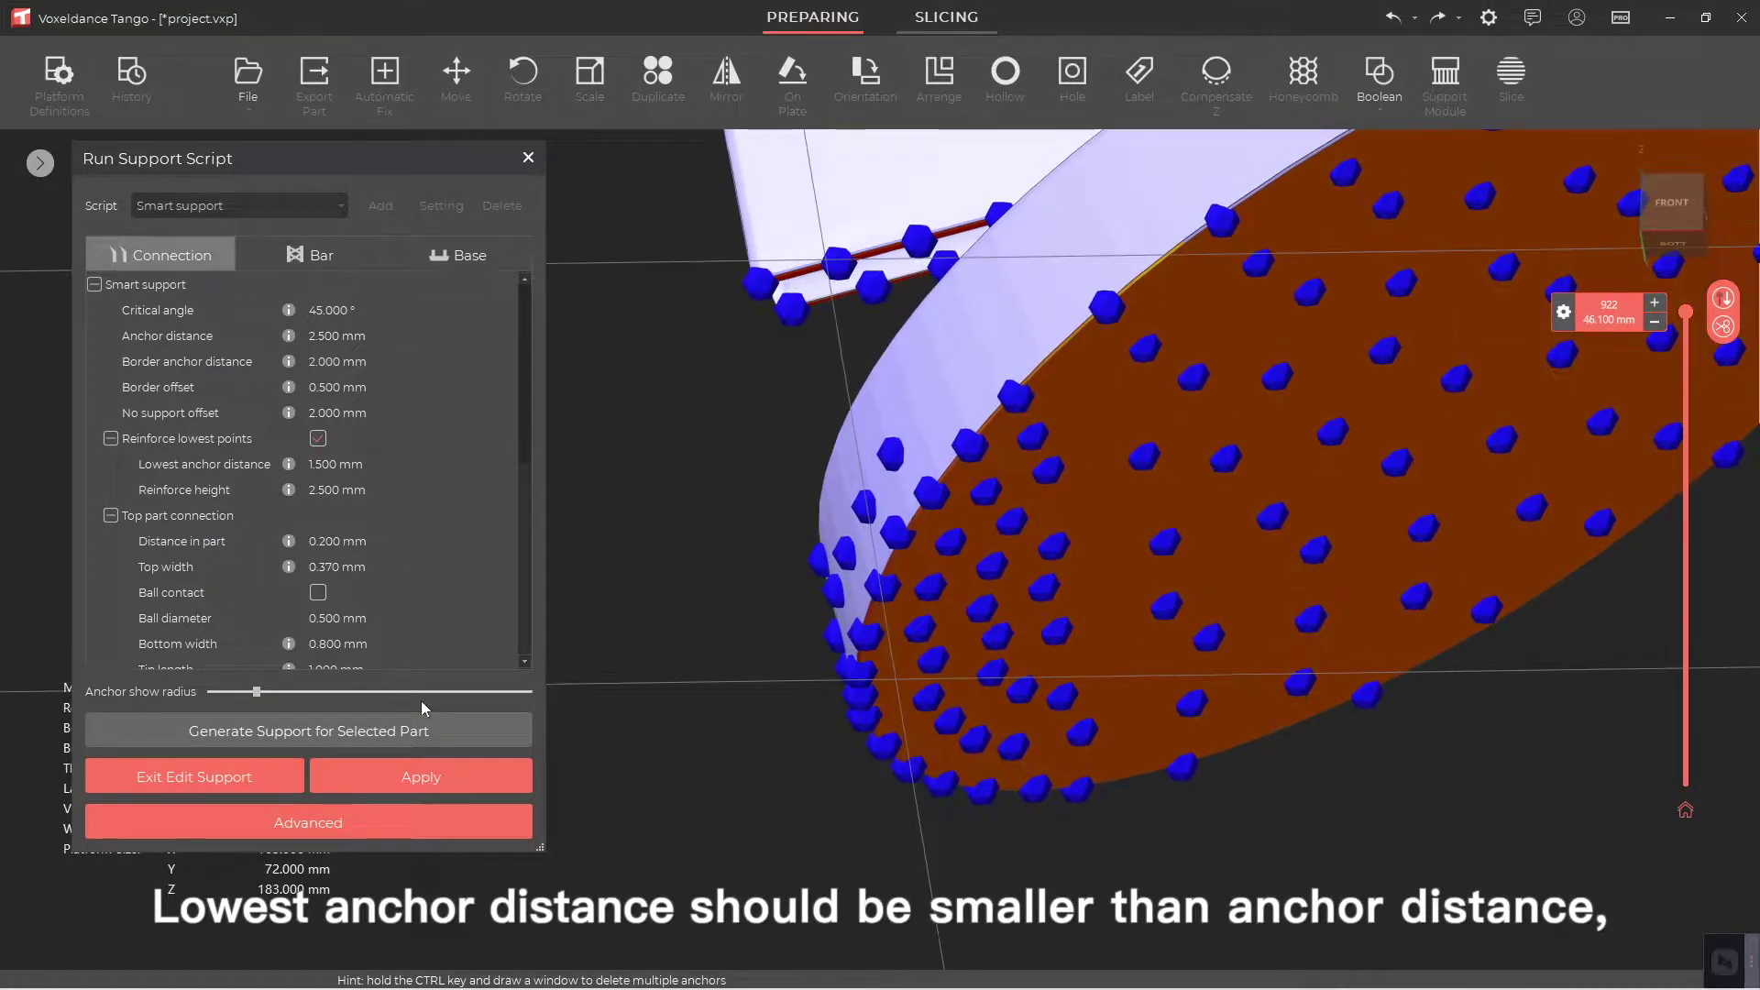
Set the lowest anchor distance to 1 mm, regenerate the wizard figure's supports and display their anchor points
click(421, 777)
double_click(436, 462)
text(1)
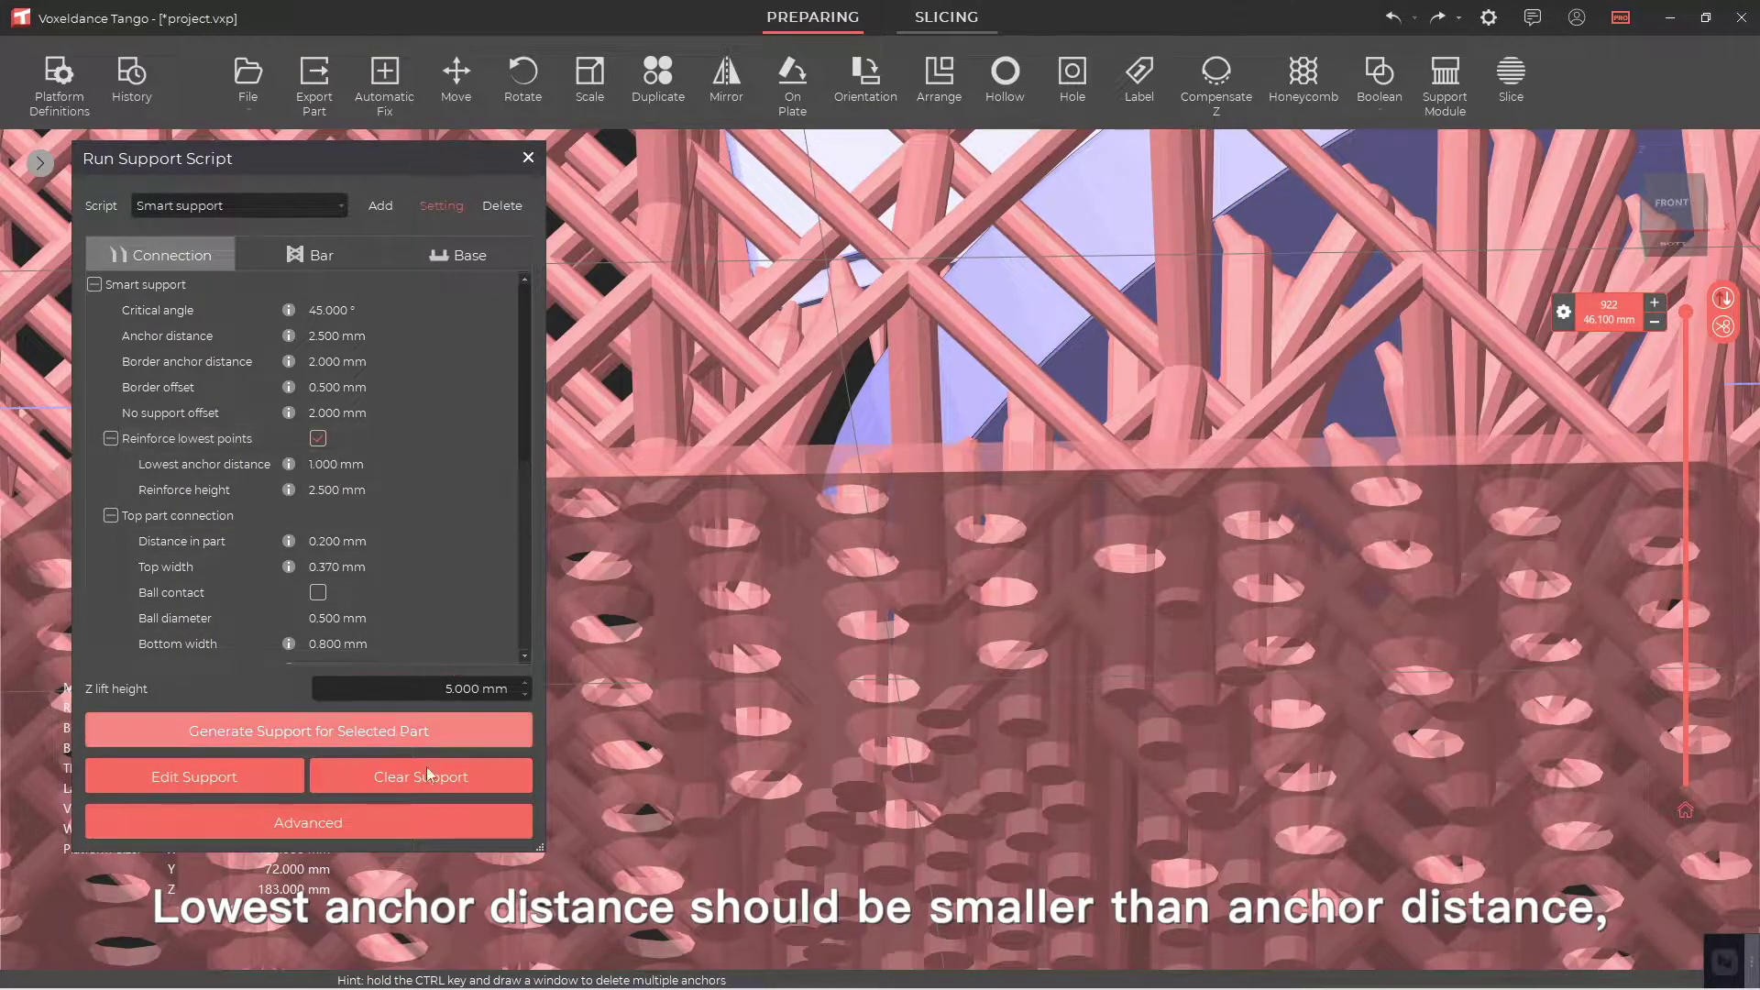
click(410, 732)
click(877, 553)
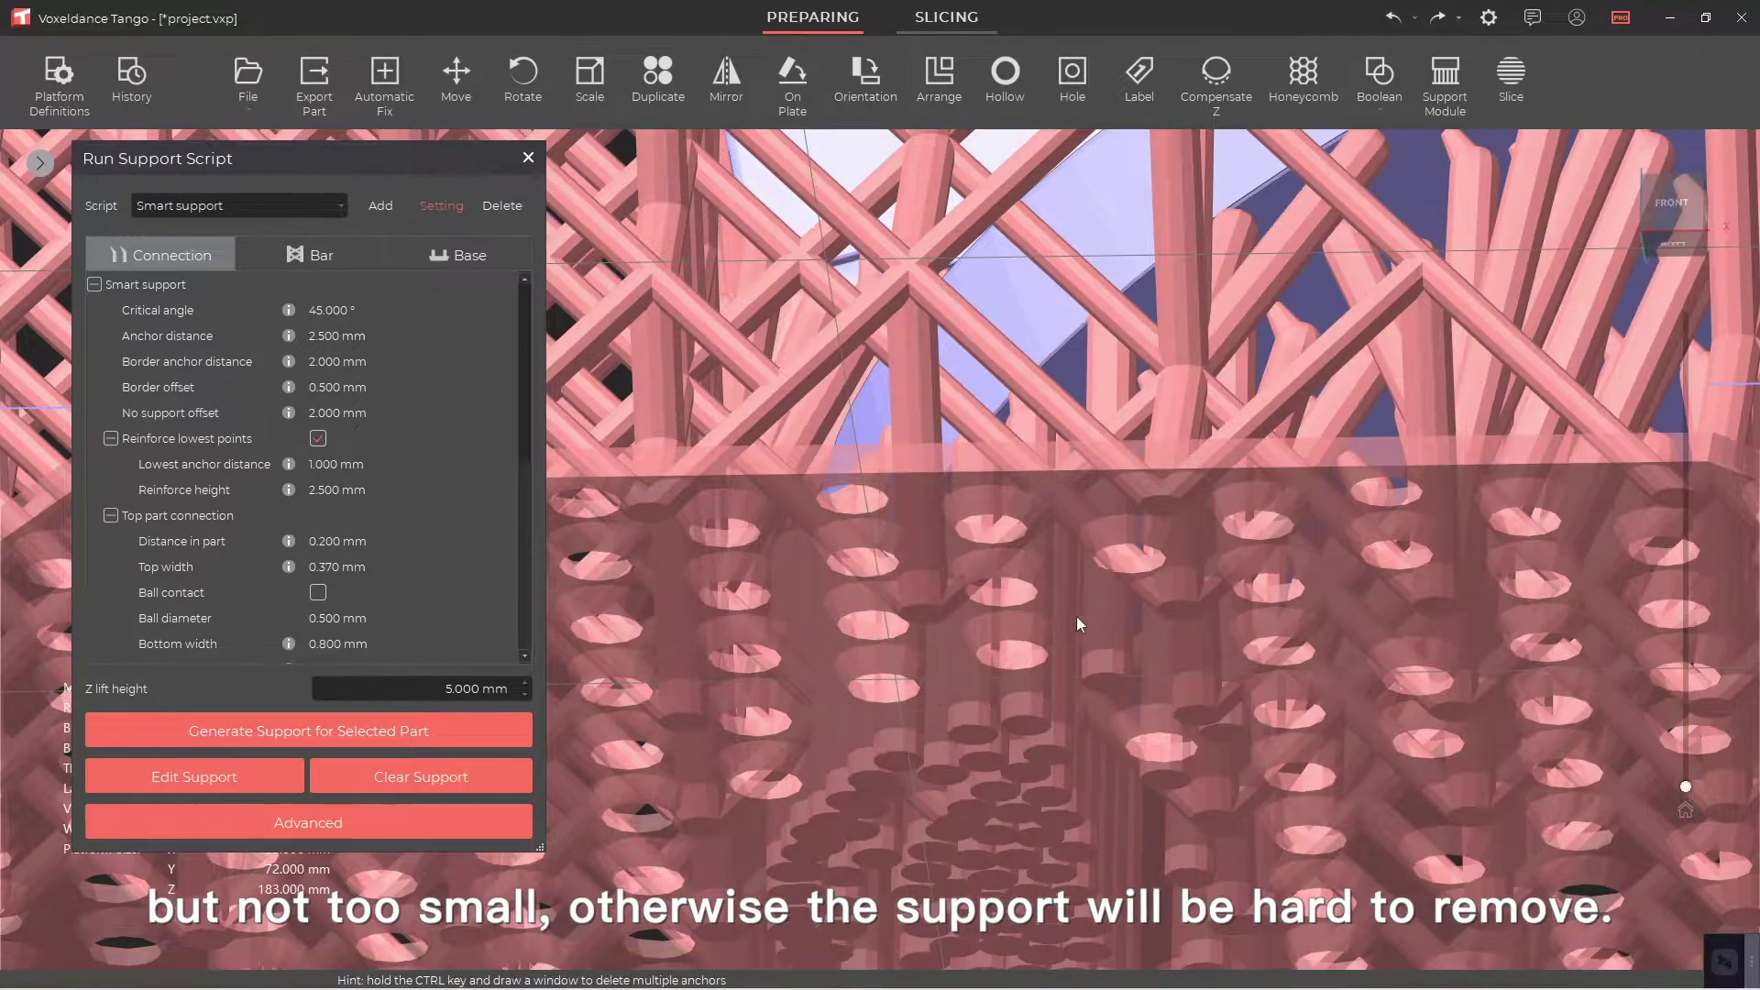
click(268, 782)
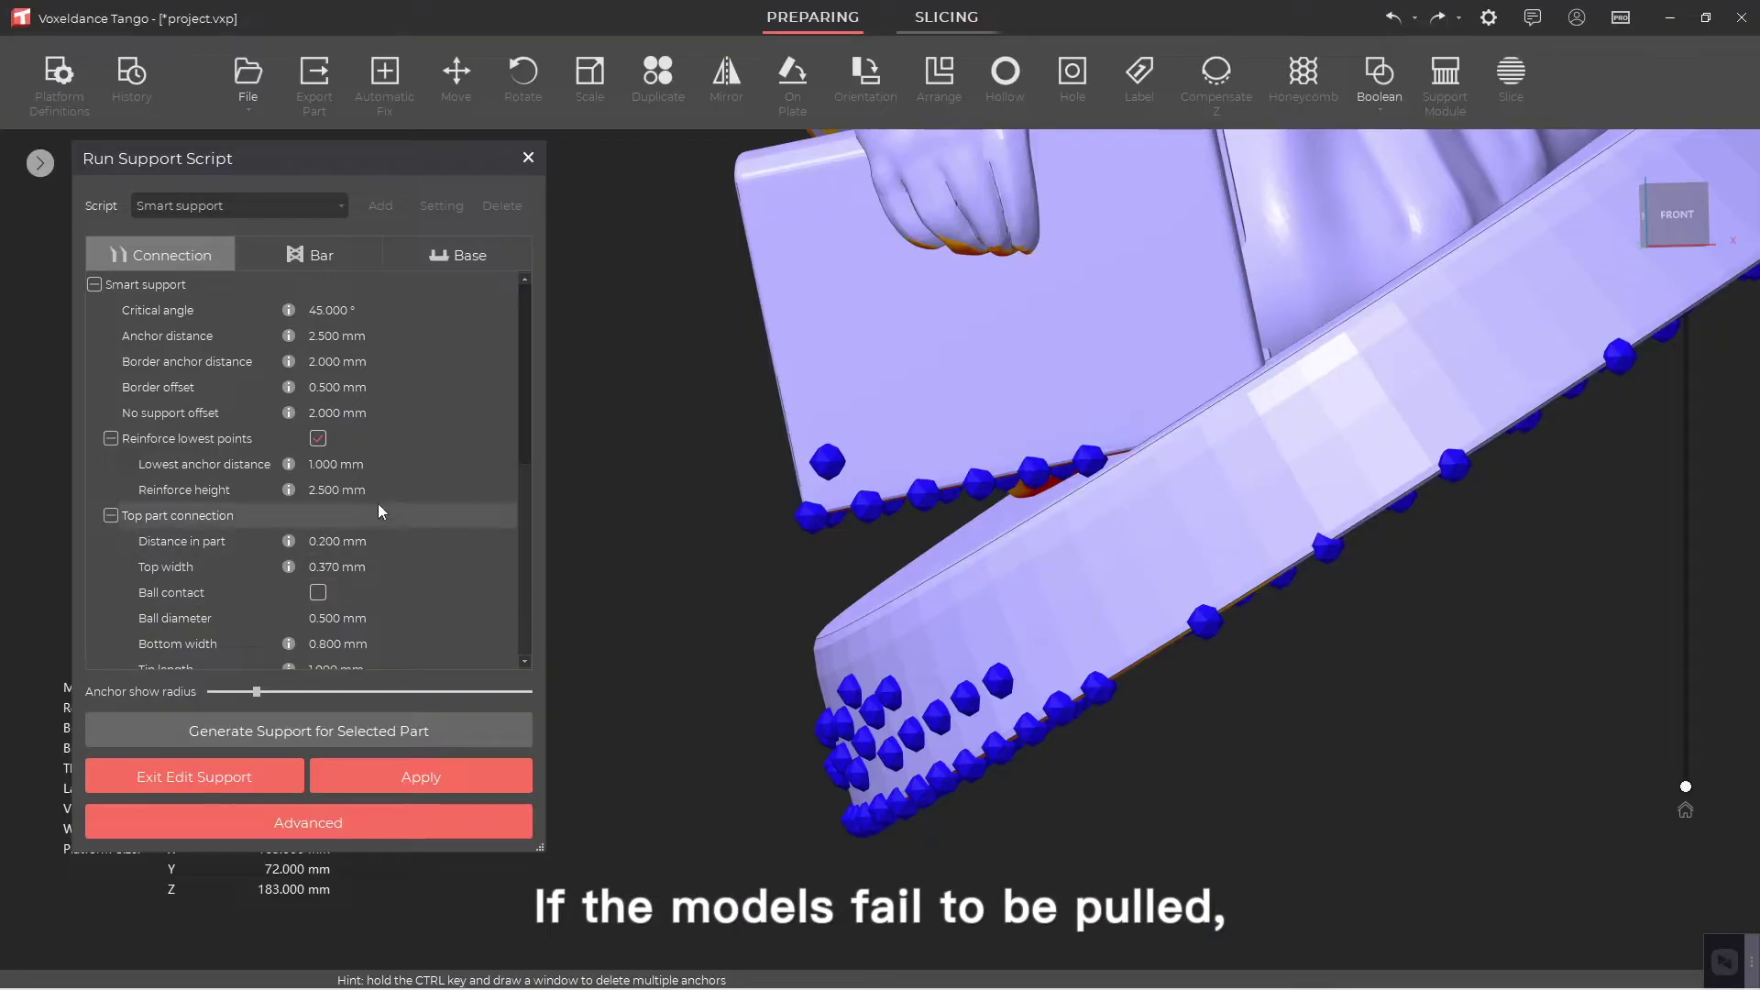
Set the reinforce height to 5 mm, regenerate the wizard figure's supports and display their anchor points
click(375, 489)
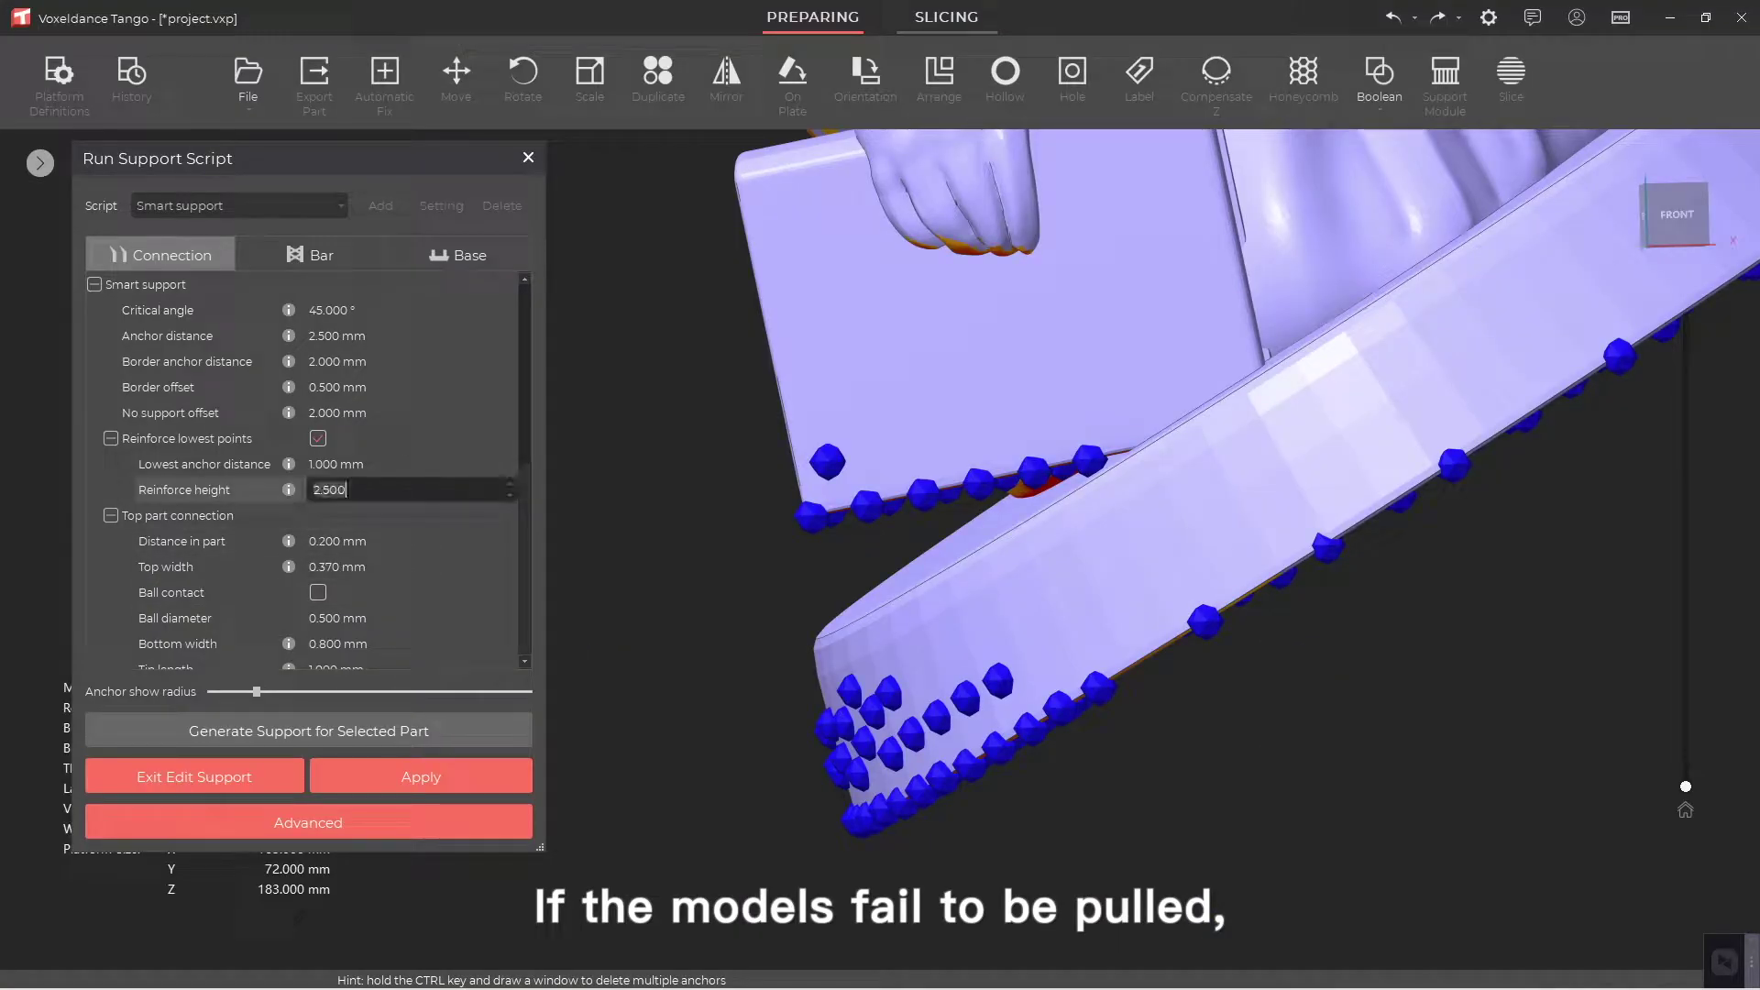
text(5)
click(255, 774)
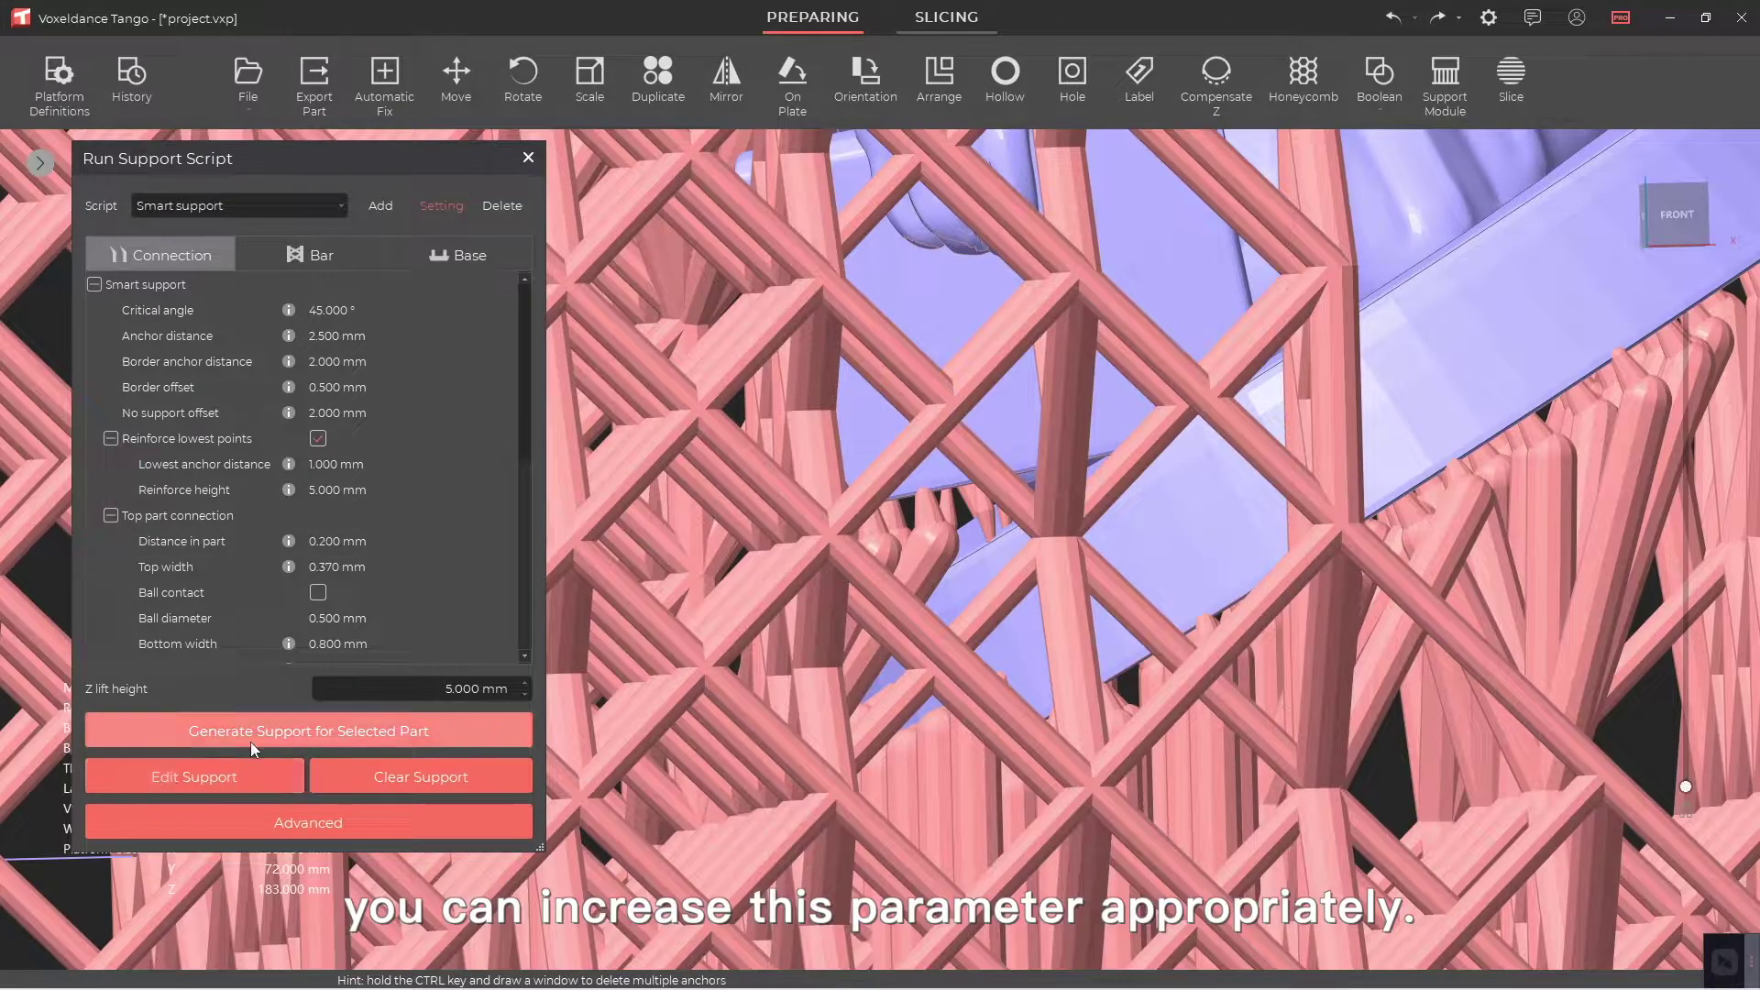
click(250, 741)
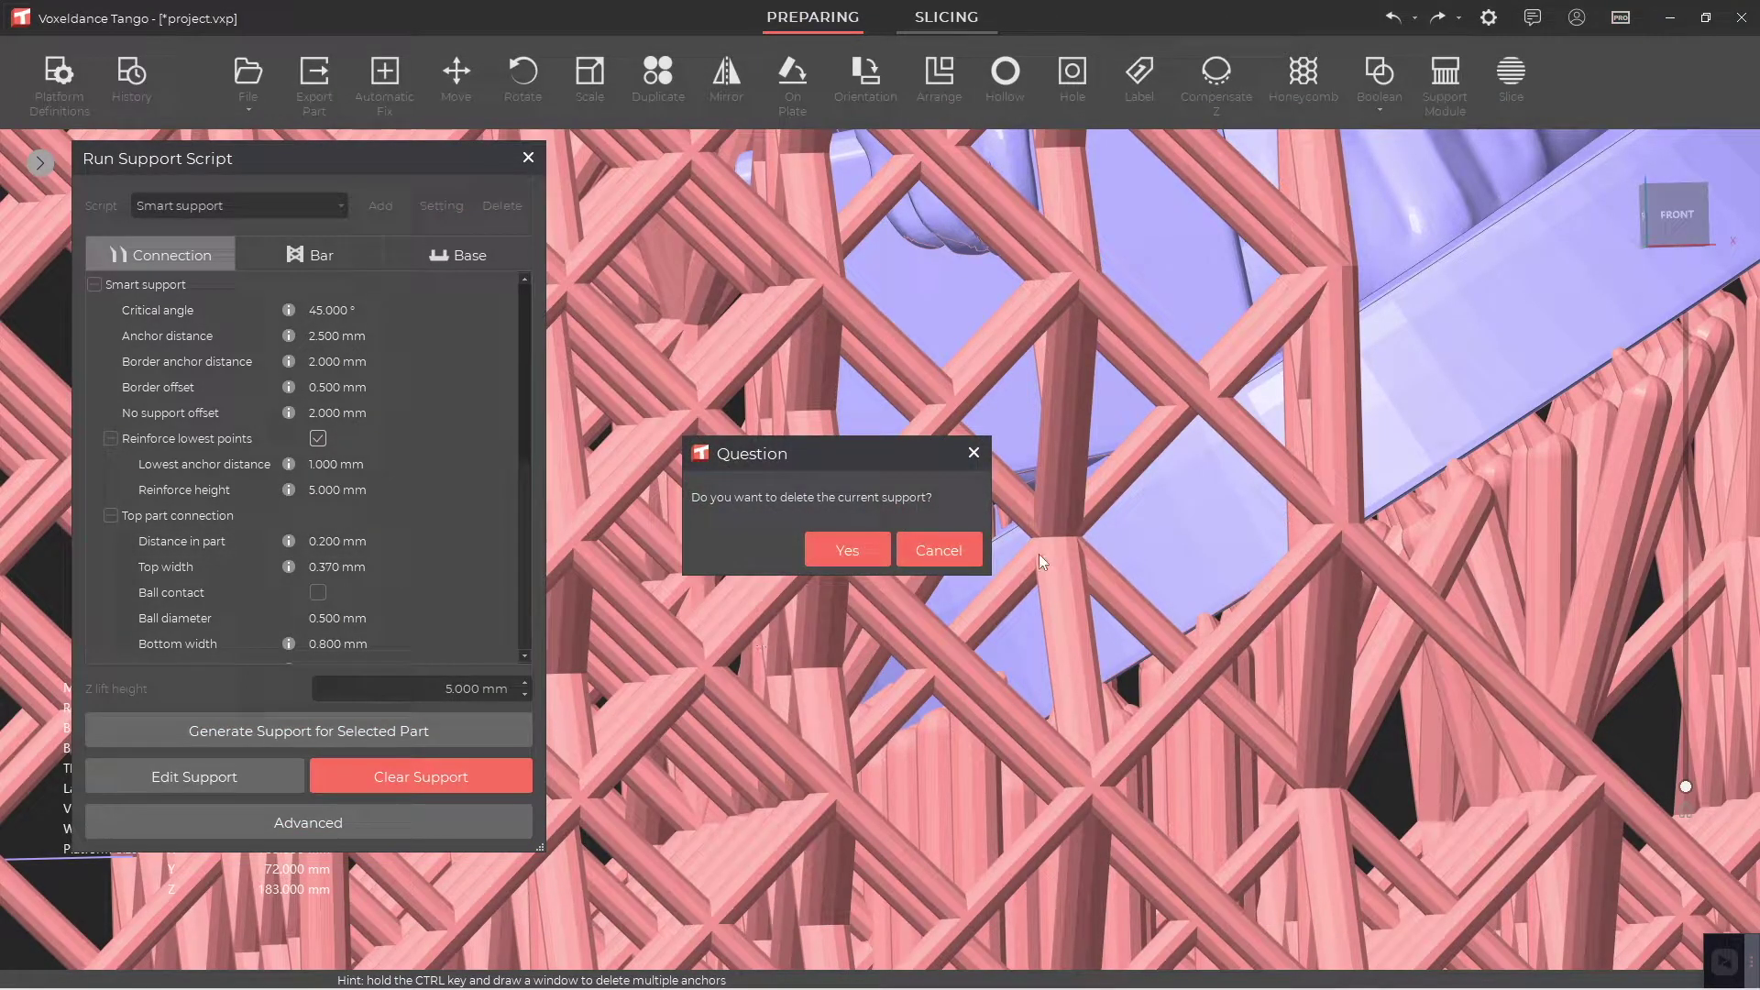
click(859, 547)
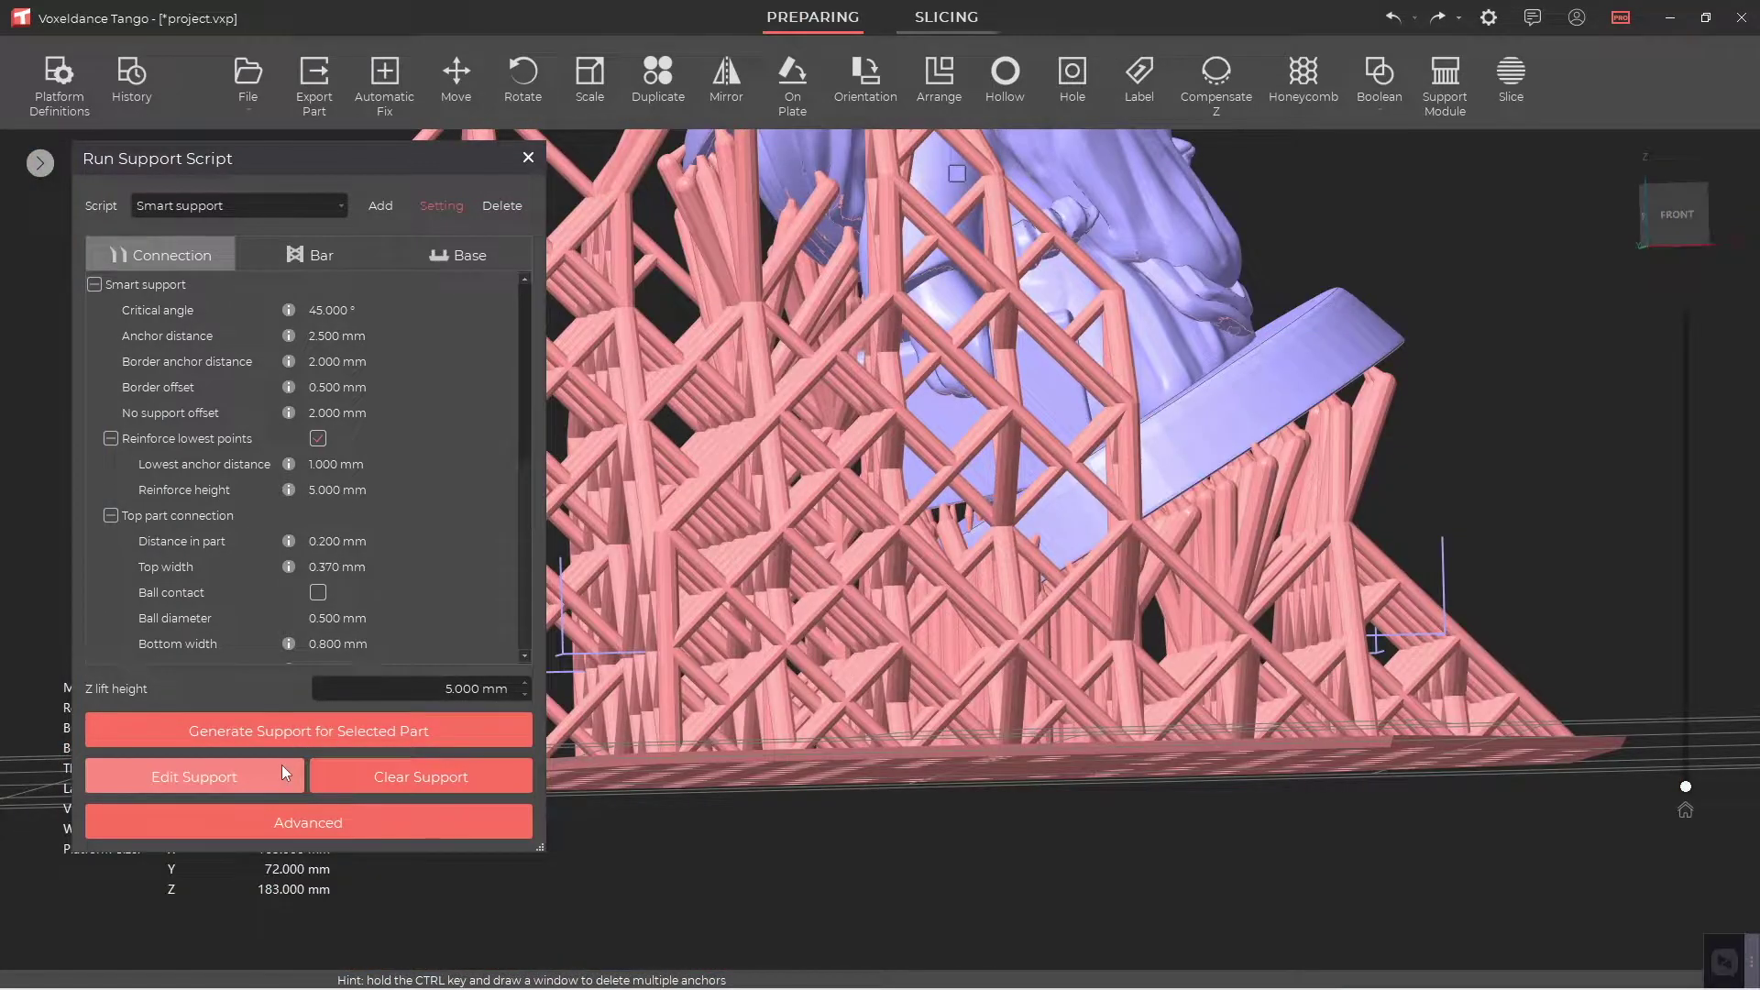
click(279, 770)
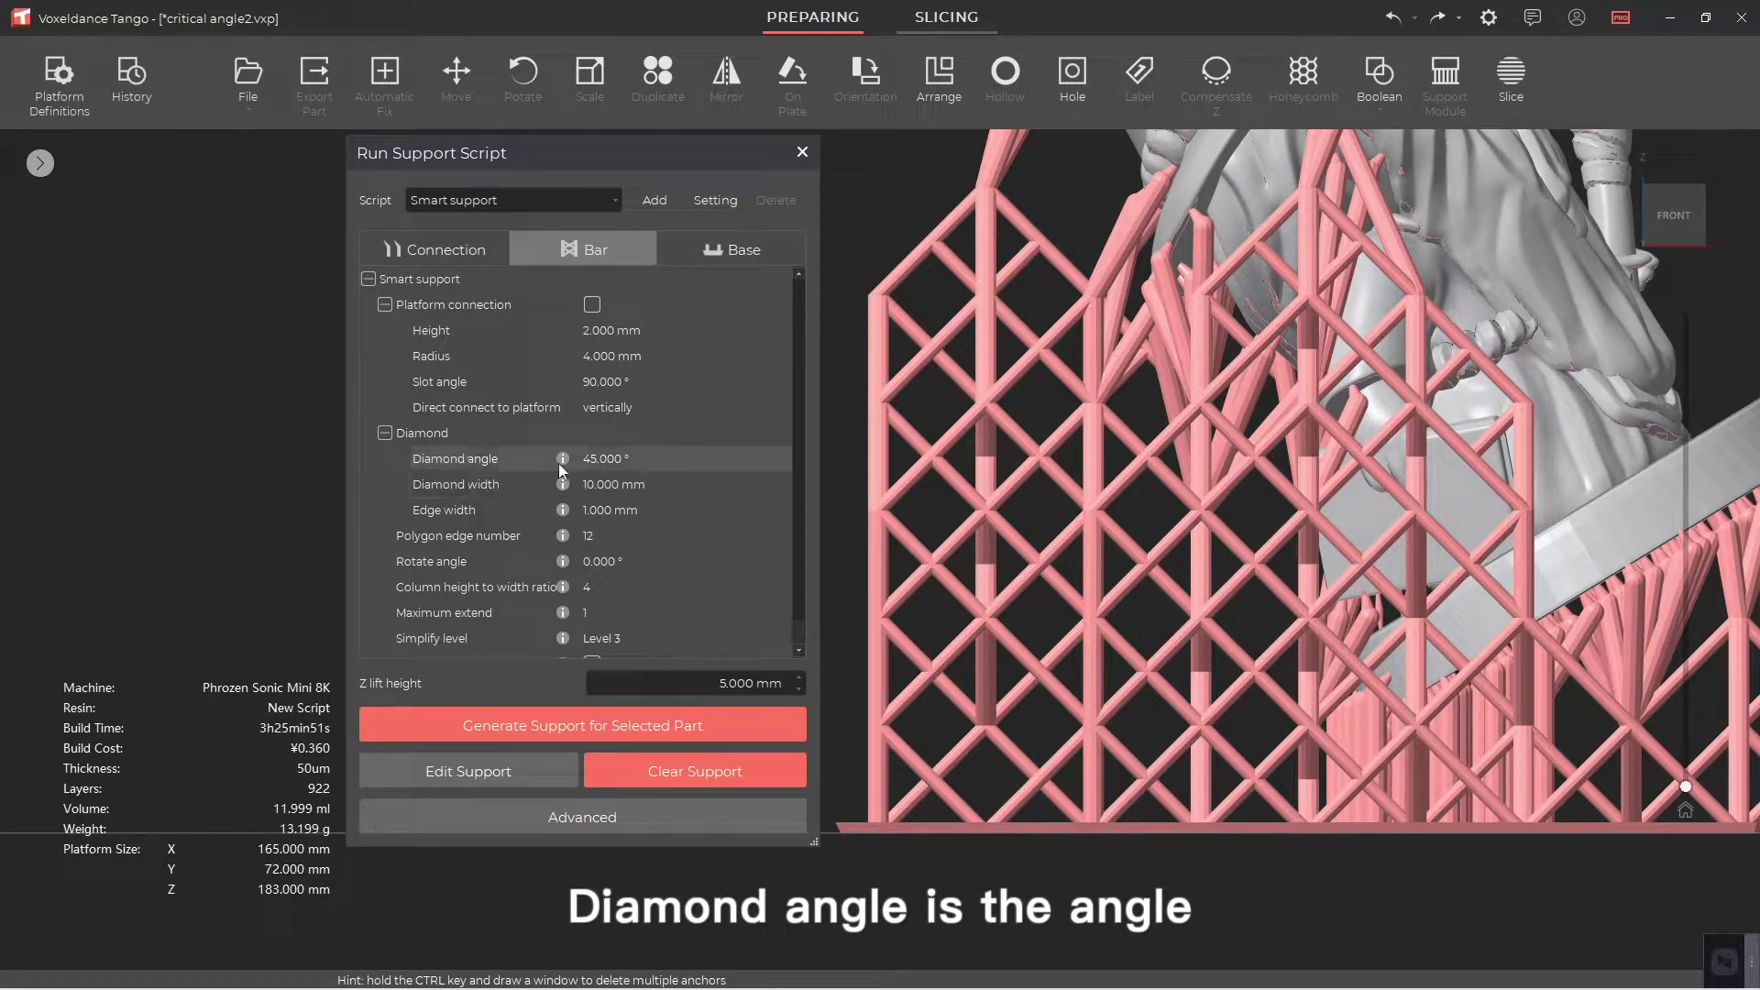
Set the diamond angle to 50° and regenerate the wizard figure's supports, replacing the current ones
mouse_move(563, 468)
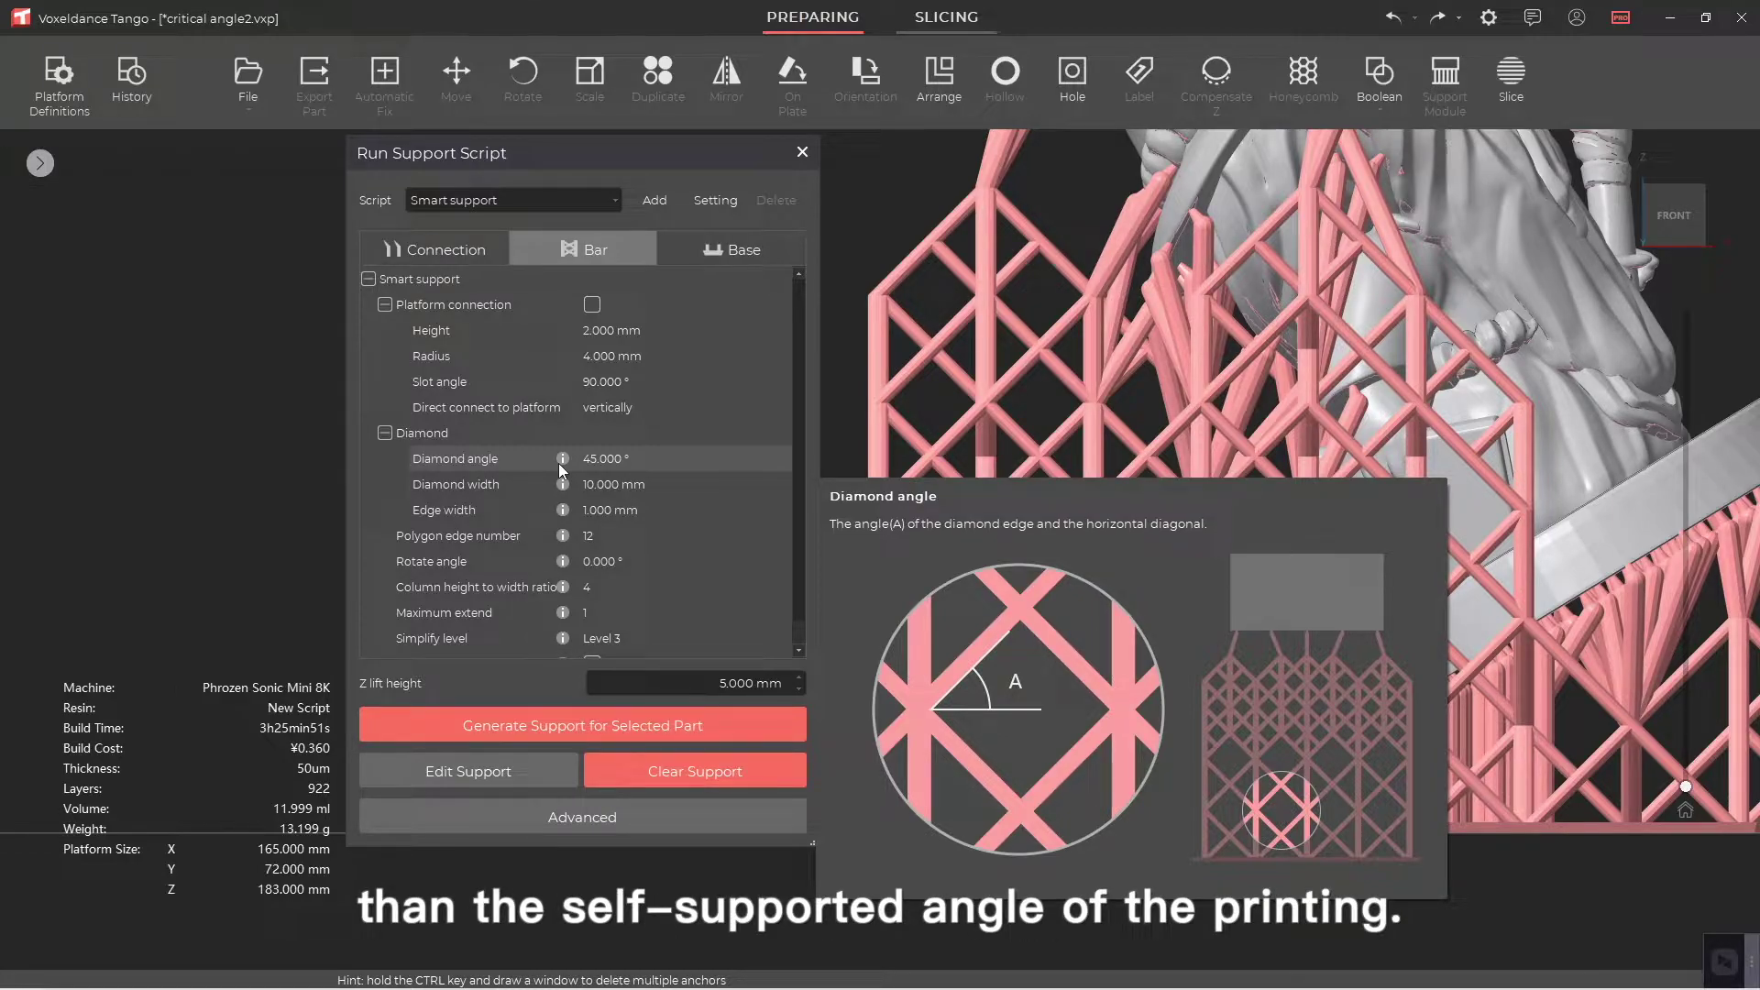
double_click(686, 458)
text(5)
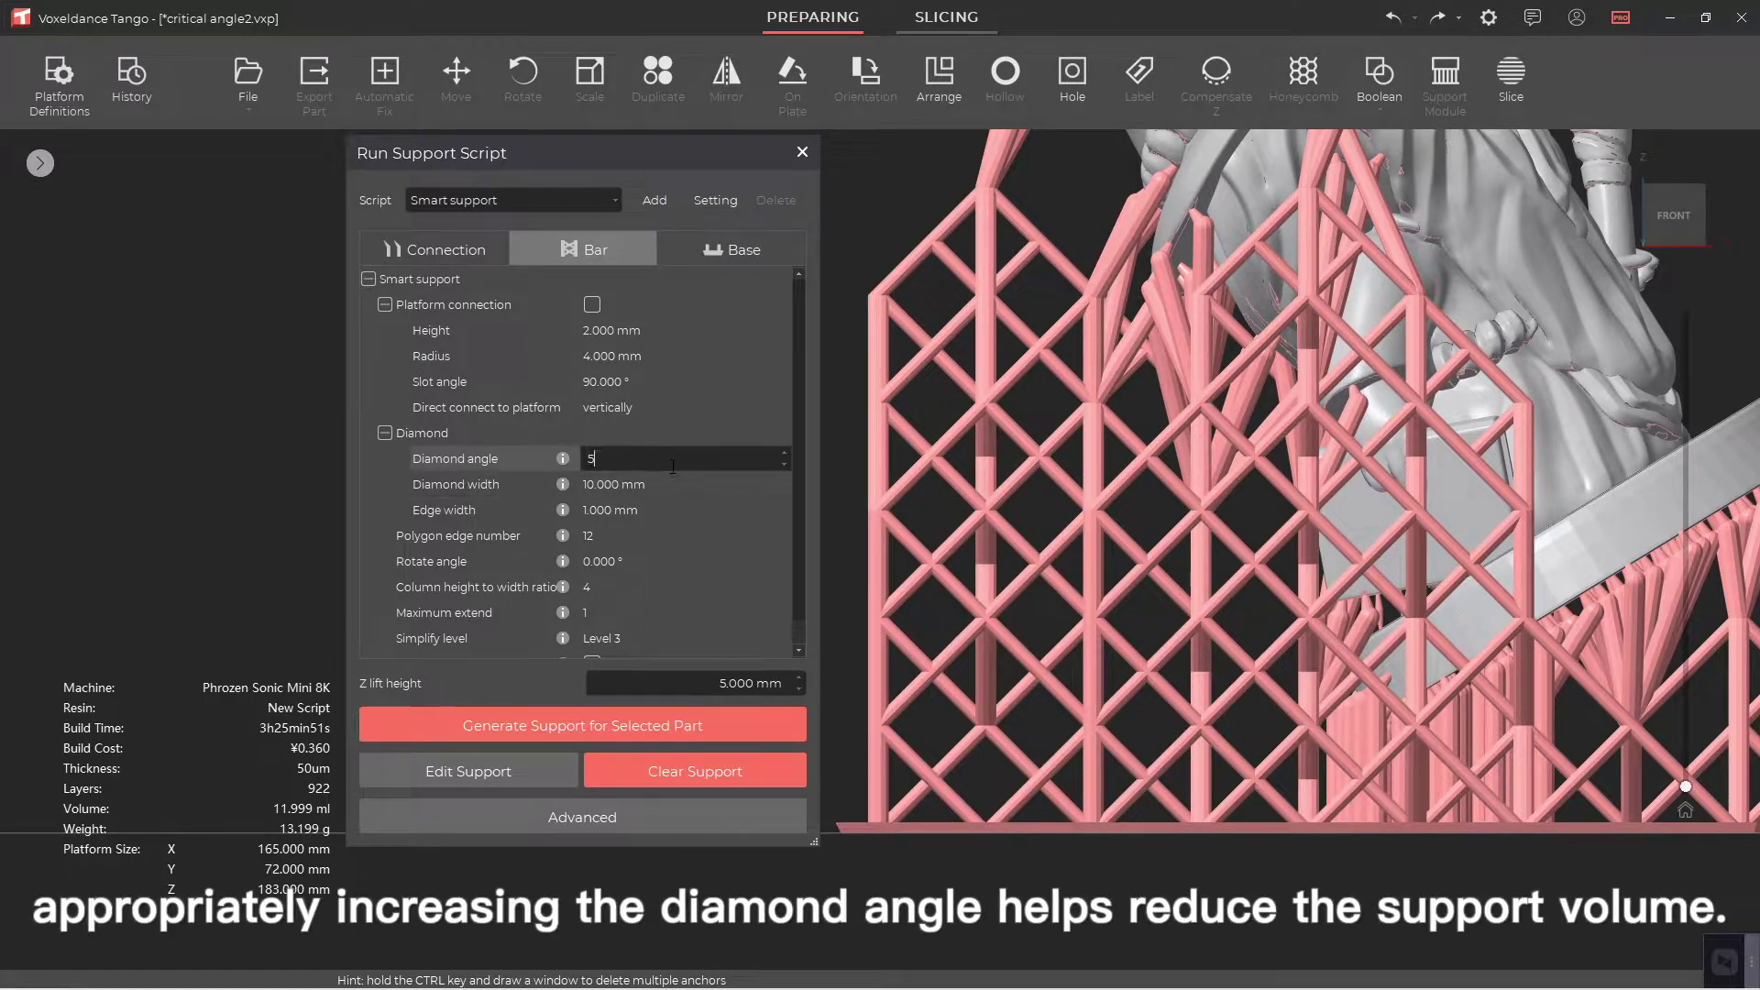
text(0)
key(Return)
click(585, 724)
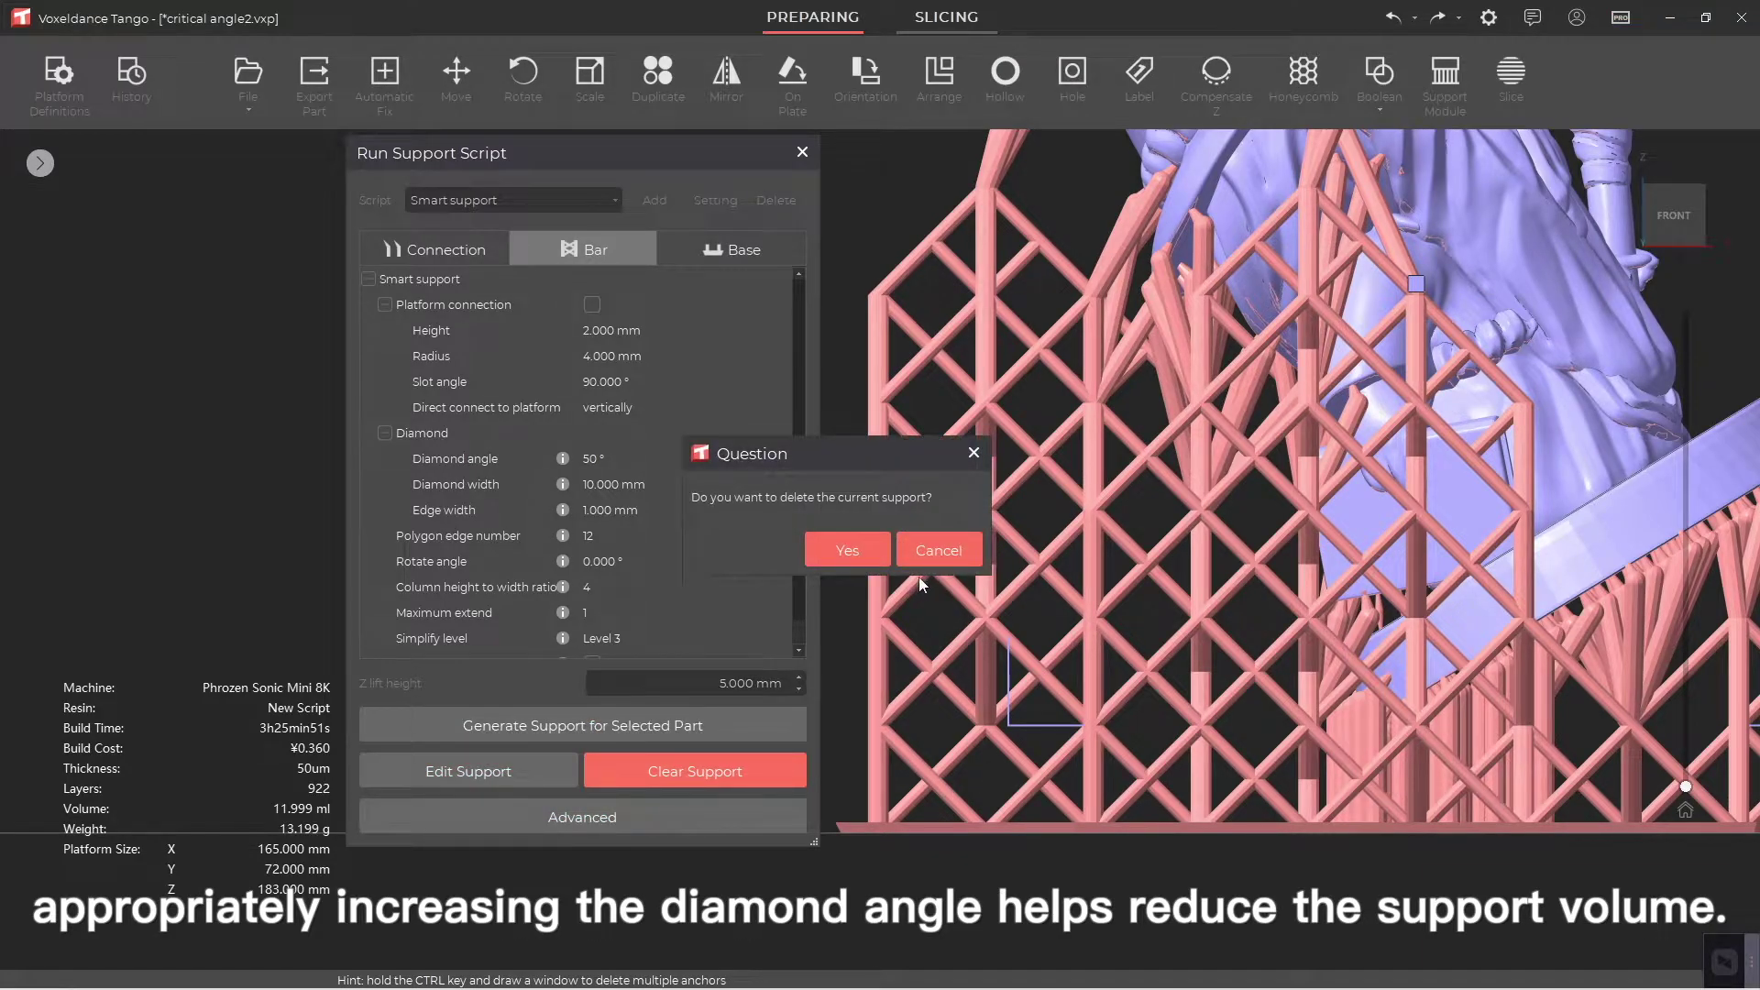
click(847, 550)
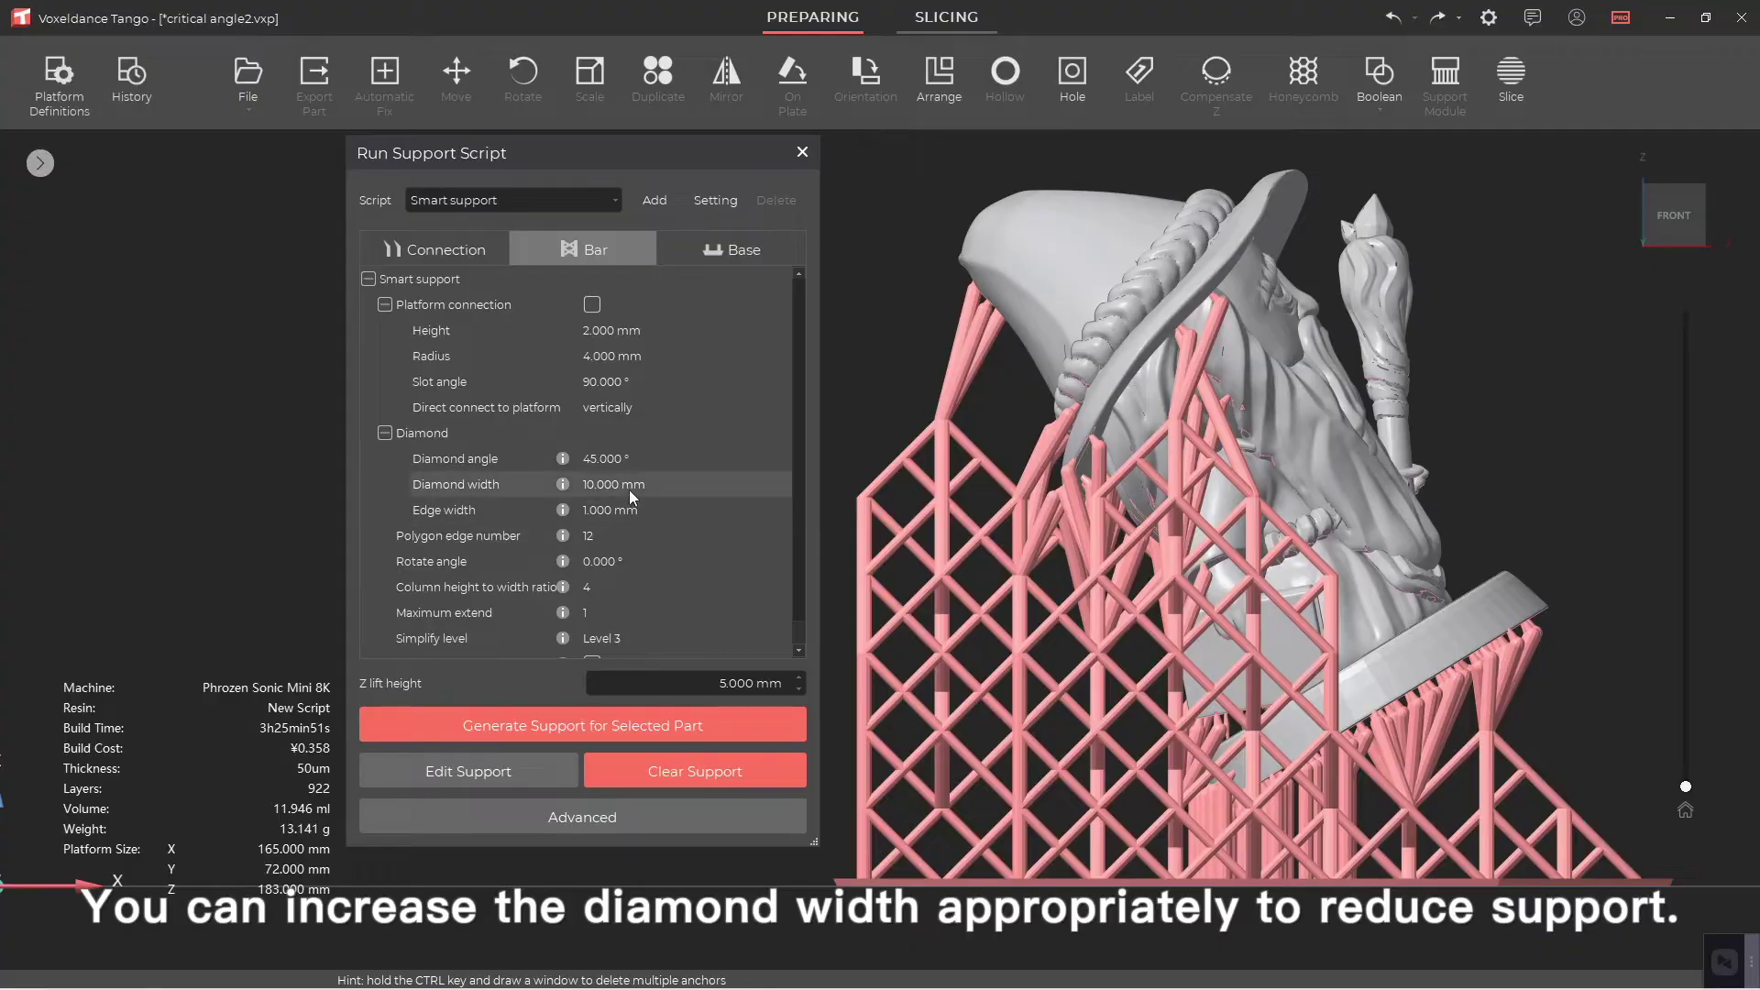
Set the diamond width to 13 mm and regenerate the supports for the wizard figure
double_click(631, 486)
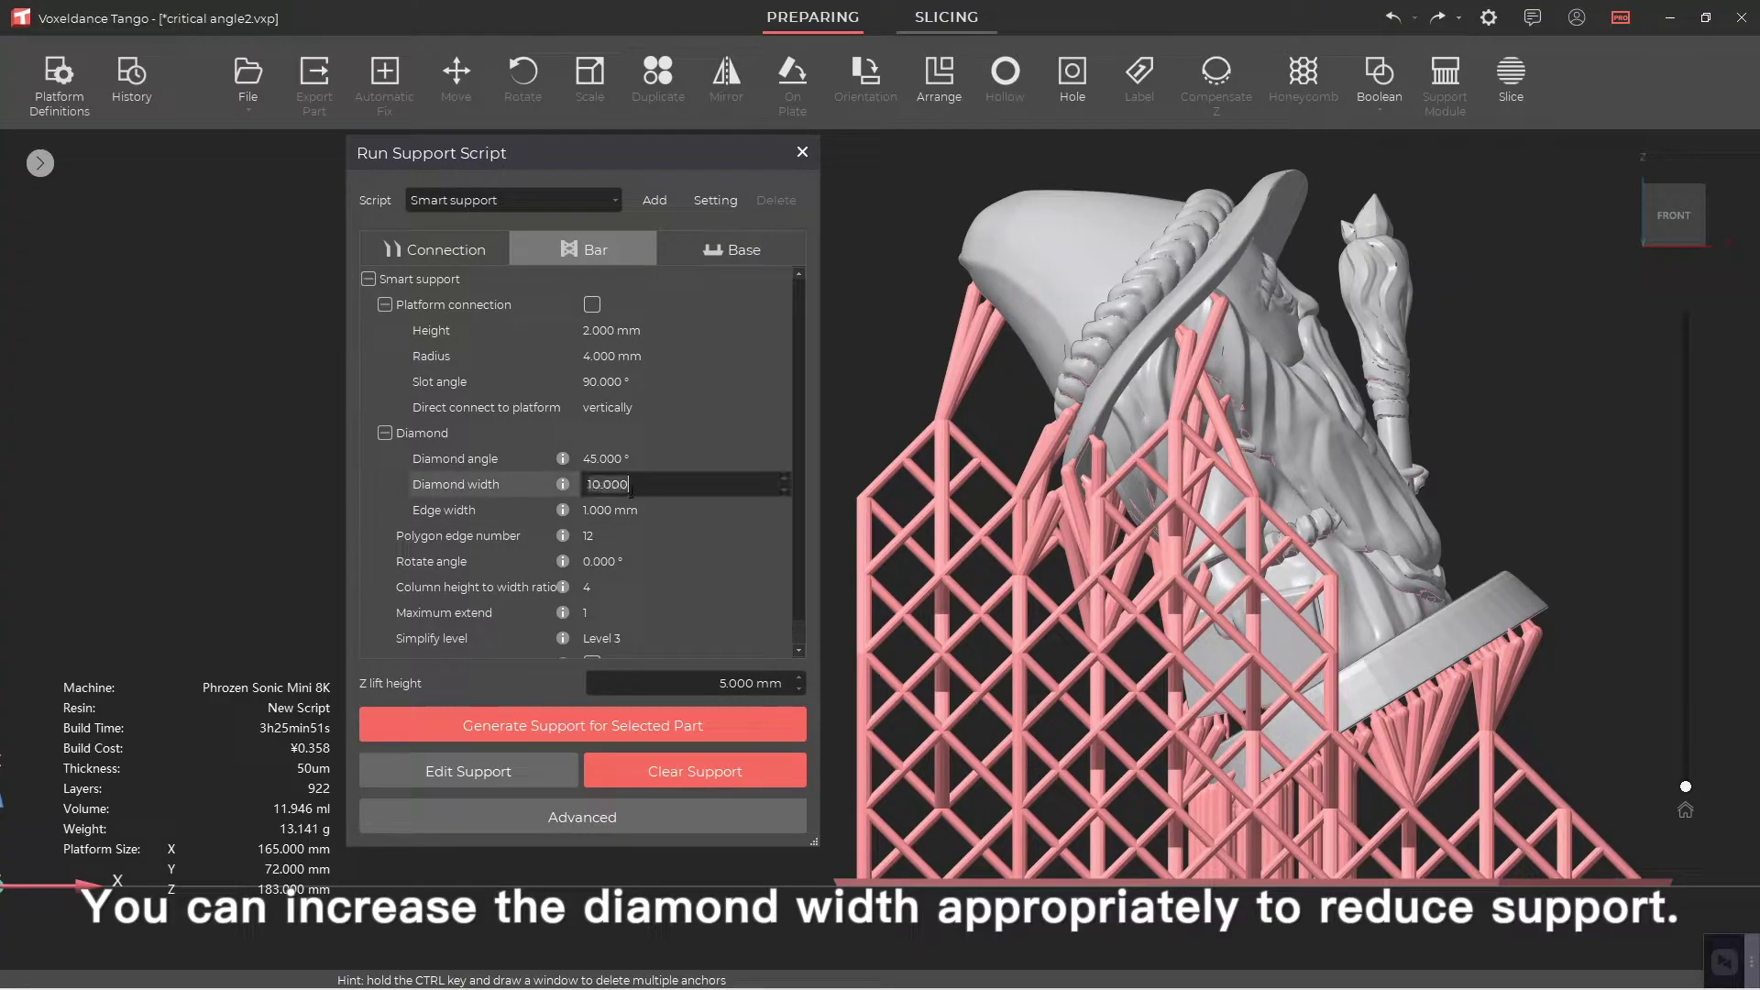
text(13)
click(870, 595)
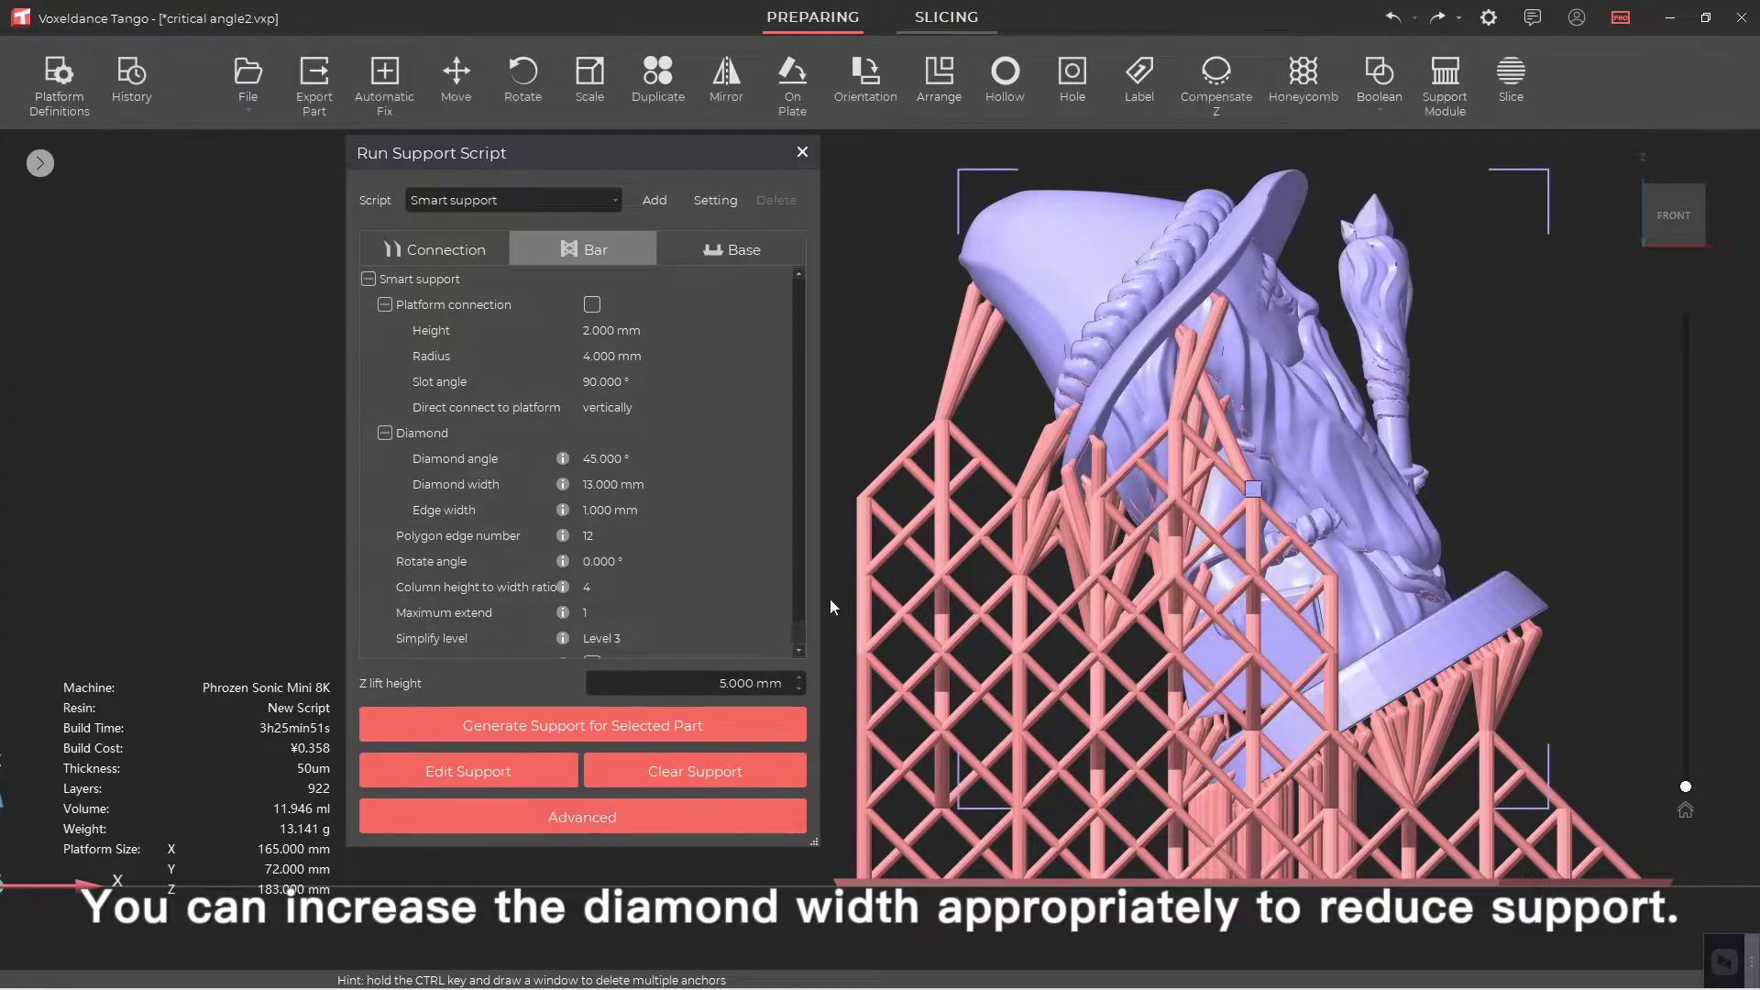
click(545, 730)
click(847, 550)
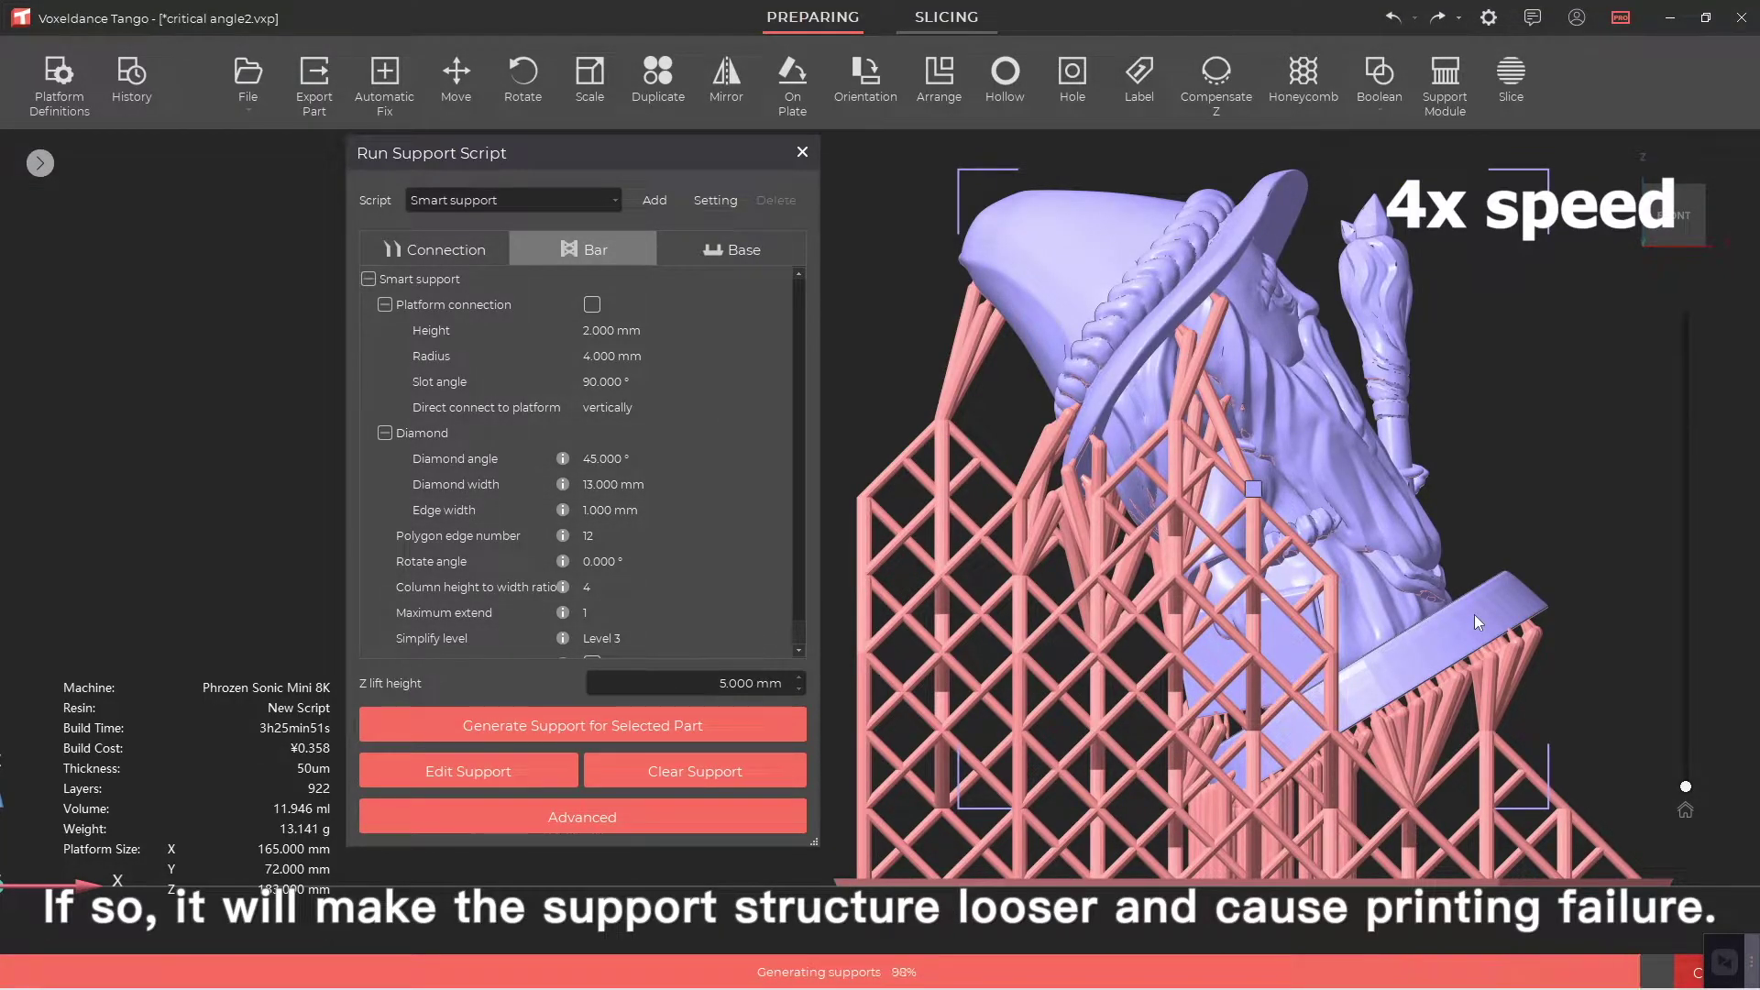
right_drag(1464, 629, 1416, 624)
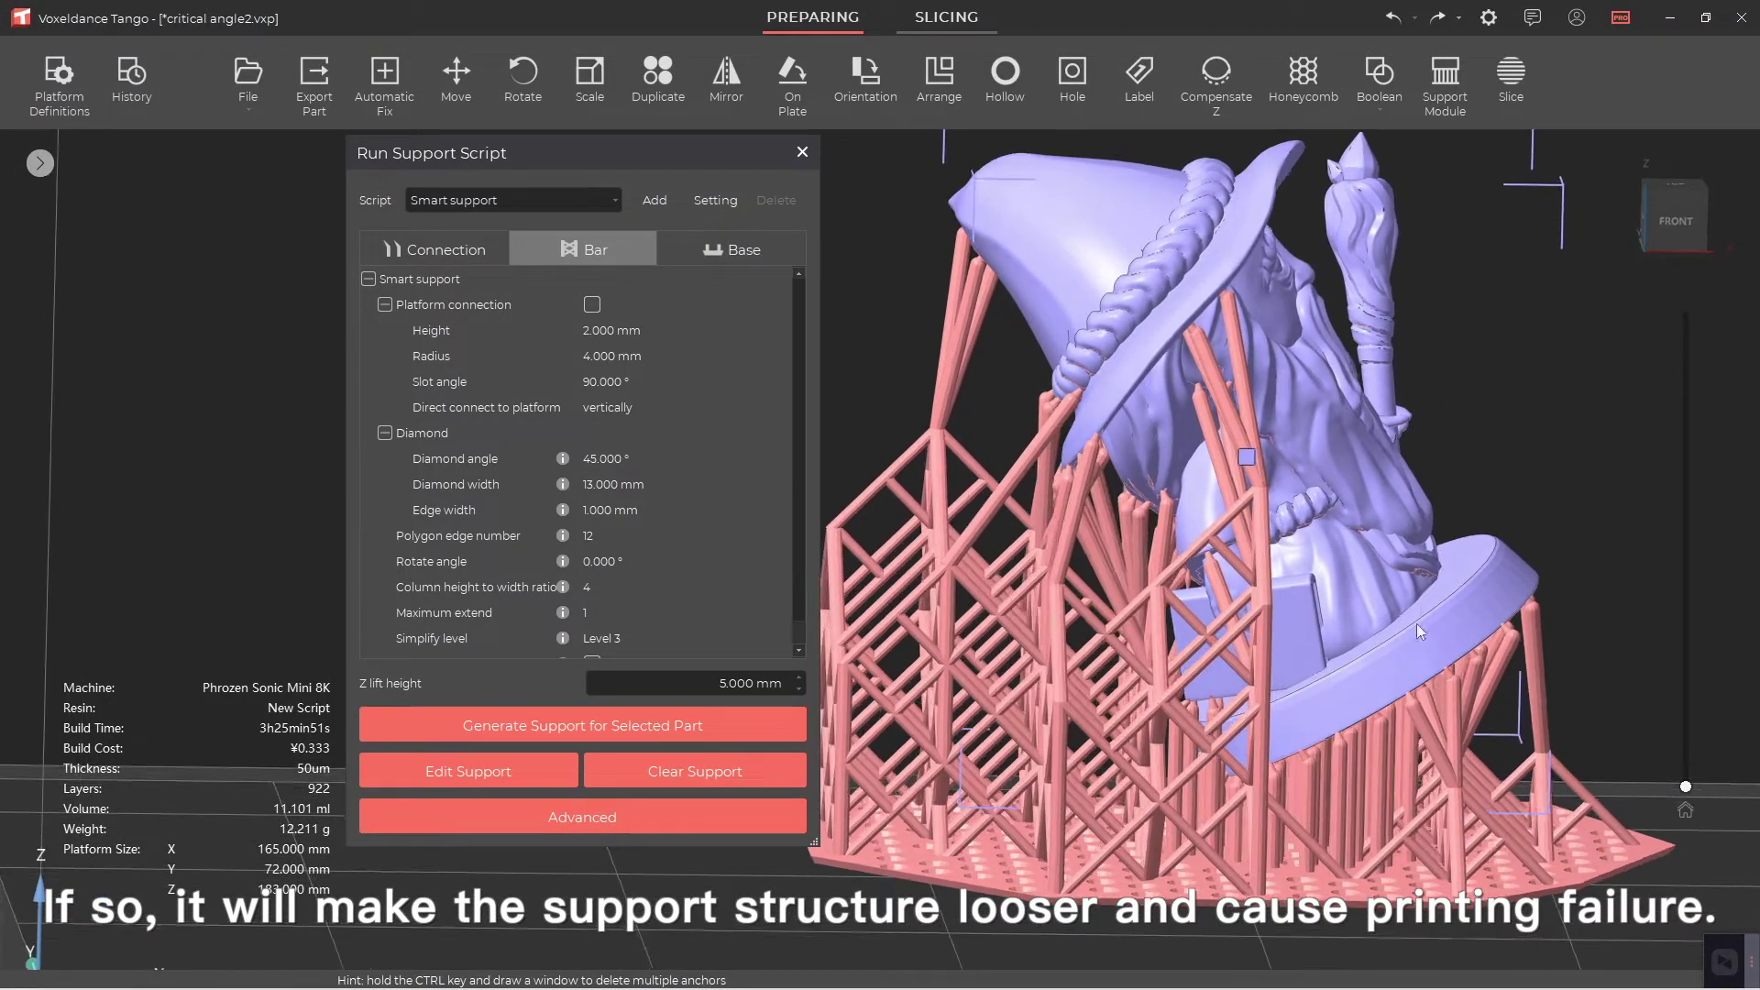
Set the diamond width to 16 mm and regenerate the wizard figure's supports with the wider lattice
click(1668, 234)
double_click(642, 484)
text(16)
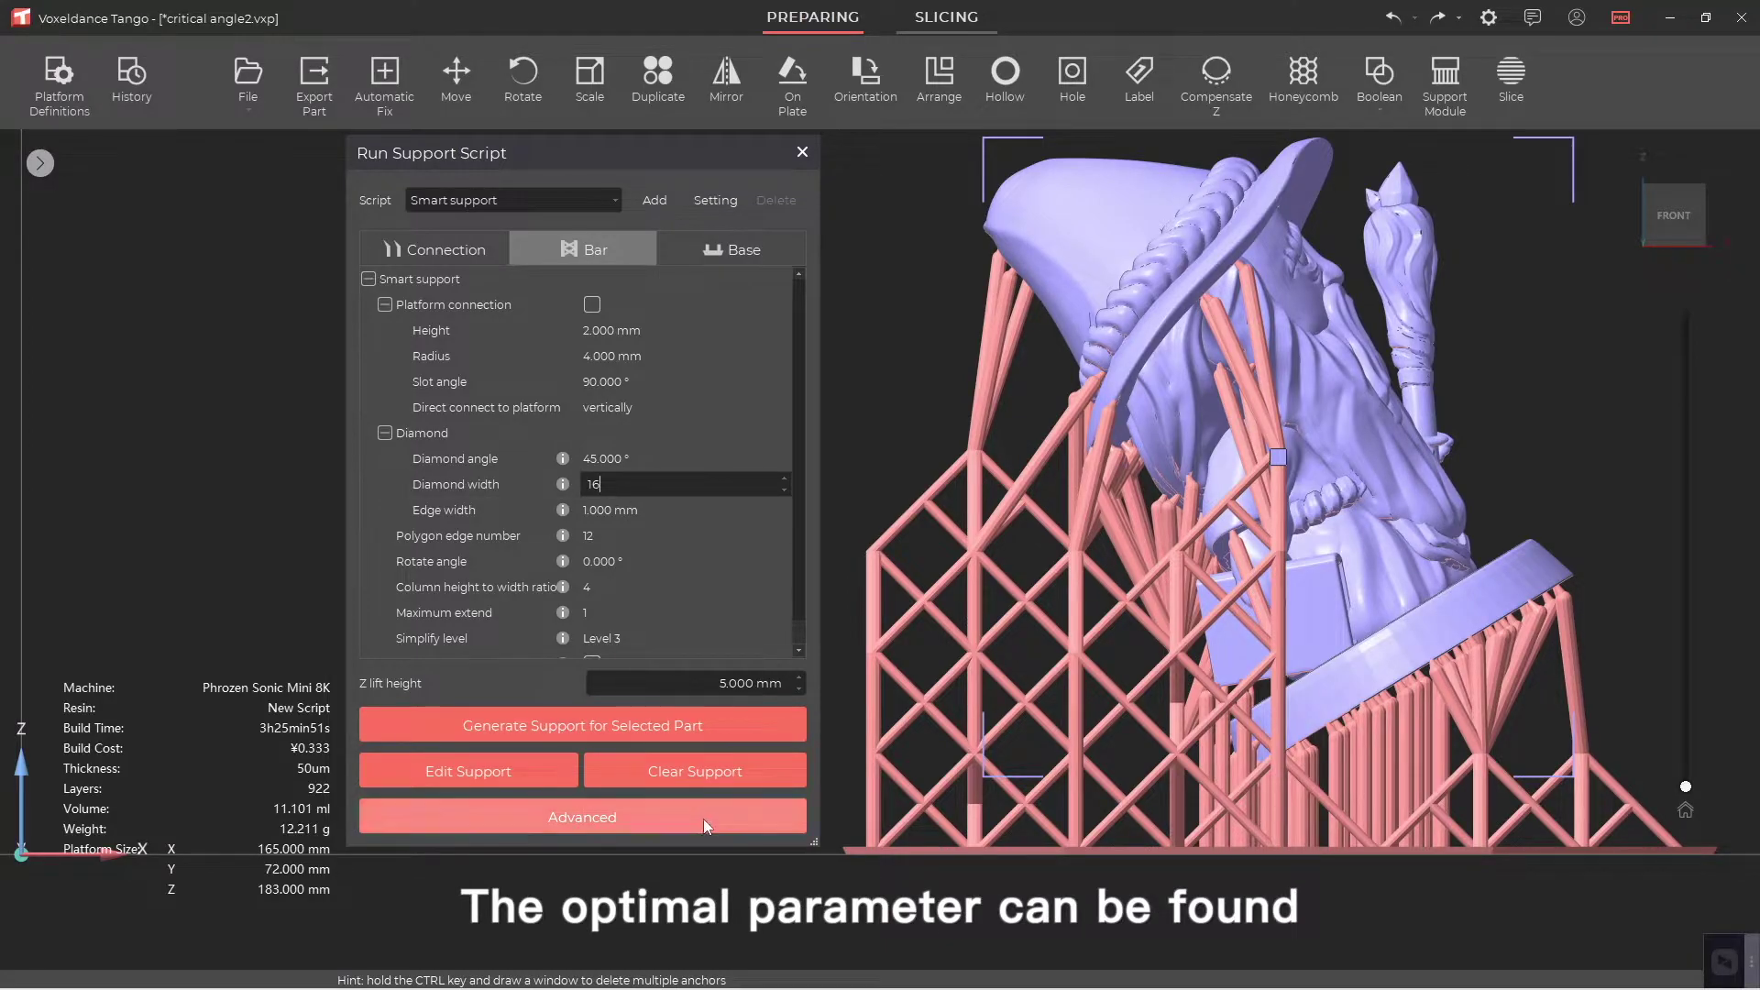
click(582, 725)
click(844, 550)
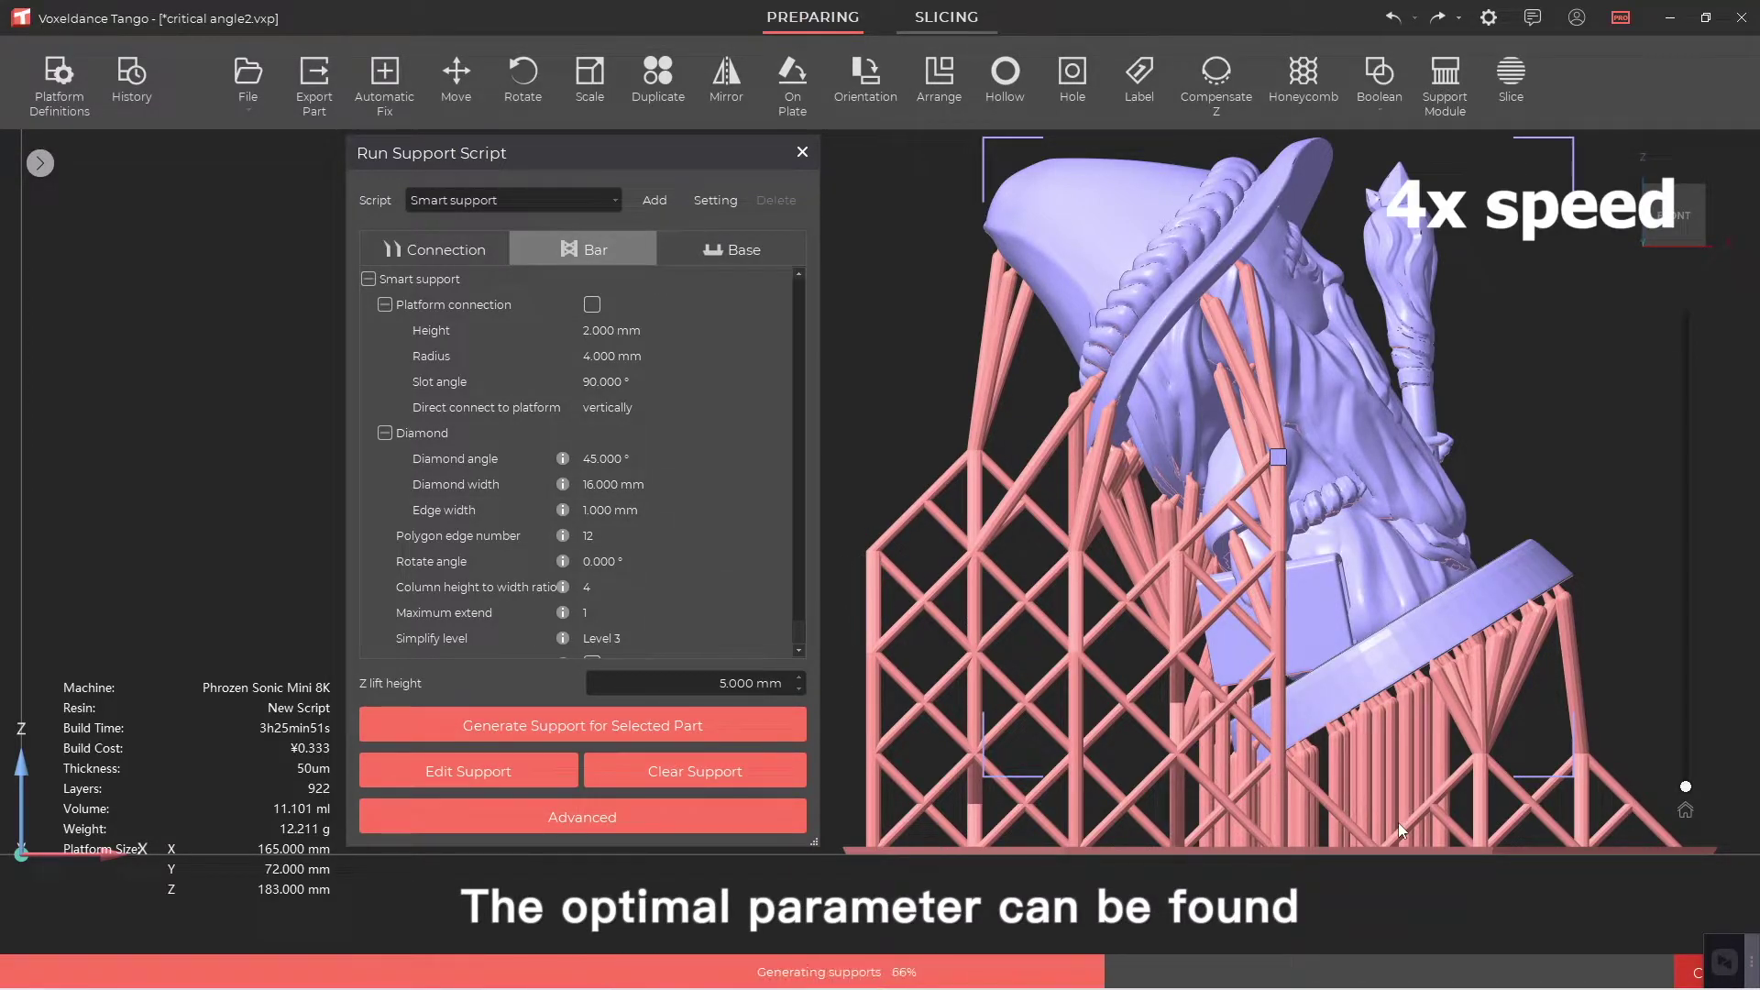
mouse_move(1351, 836)
right_down()
mouse_move(1335, 873)
mouse_move(1318, 854)
mouse_move(1361, 838)
mouse_move(1360, 852)
mouse_move(1335, 841)
right_up()
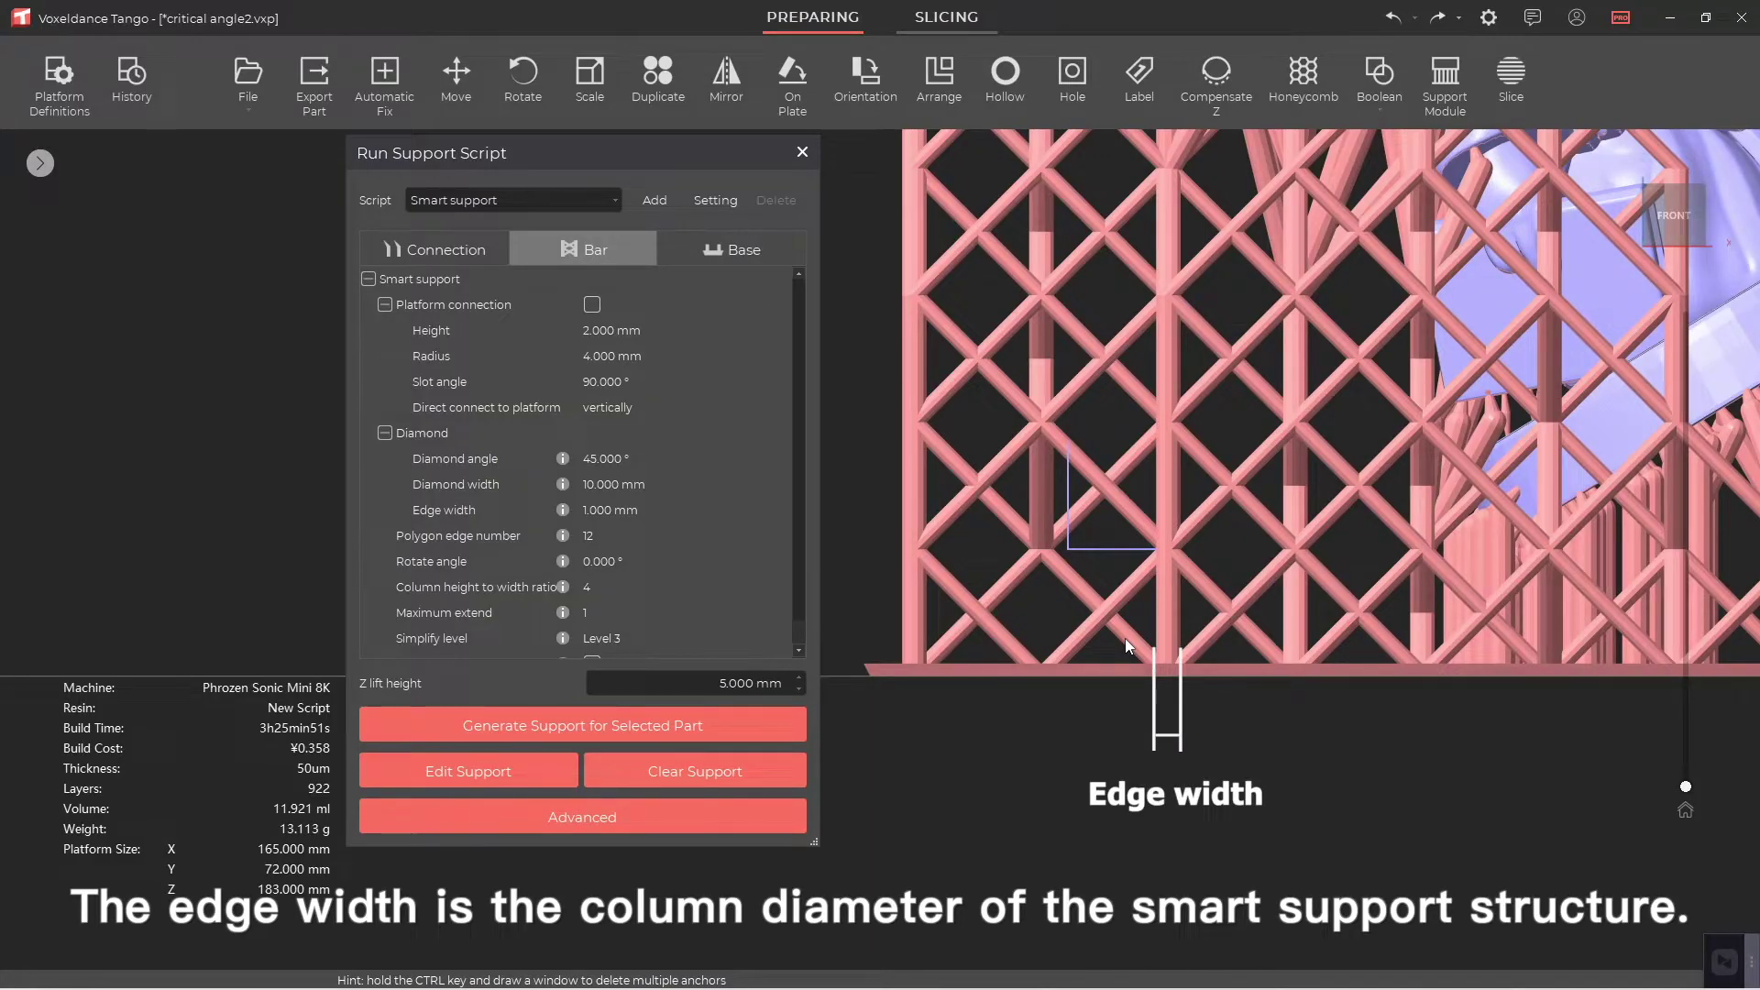
Set the diamond edge width to 0.6 mm and regenerate the wizard figure's supports with thinner columns
click(616, 510)
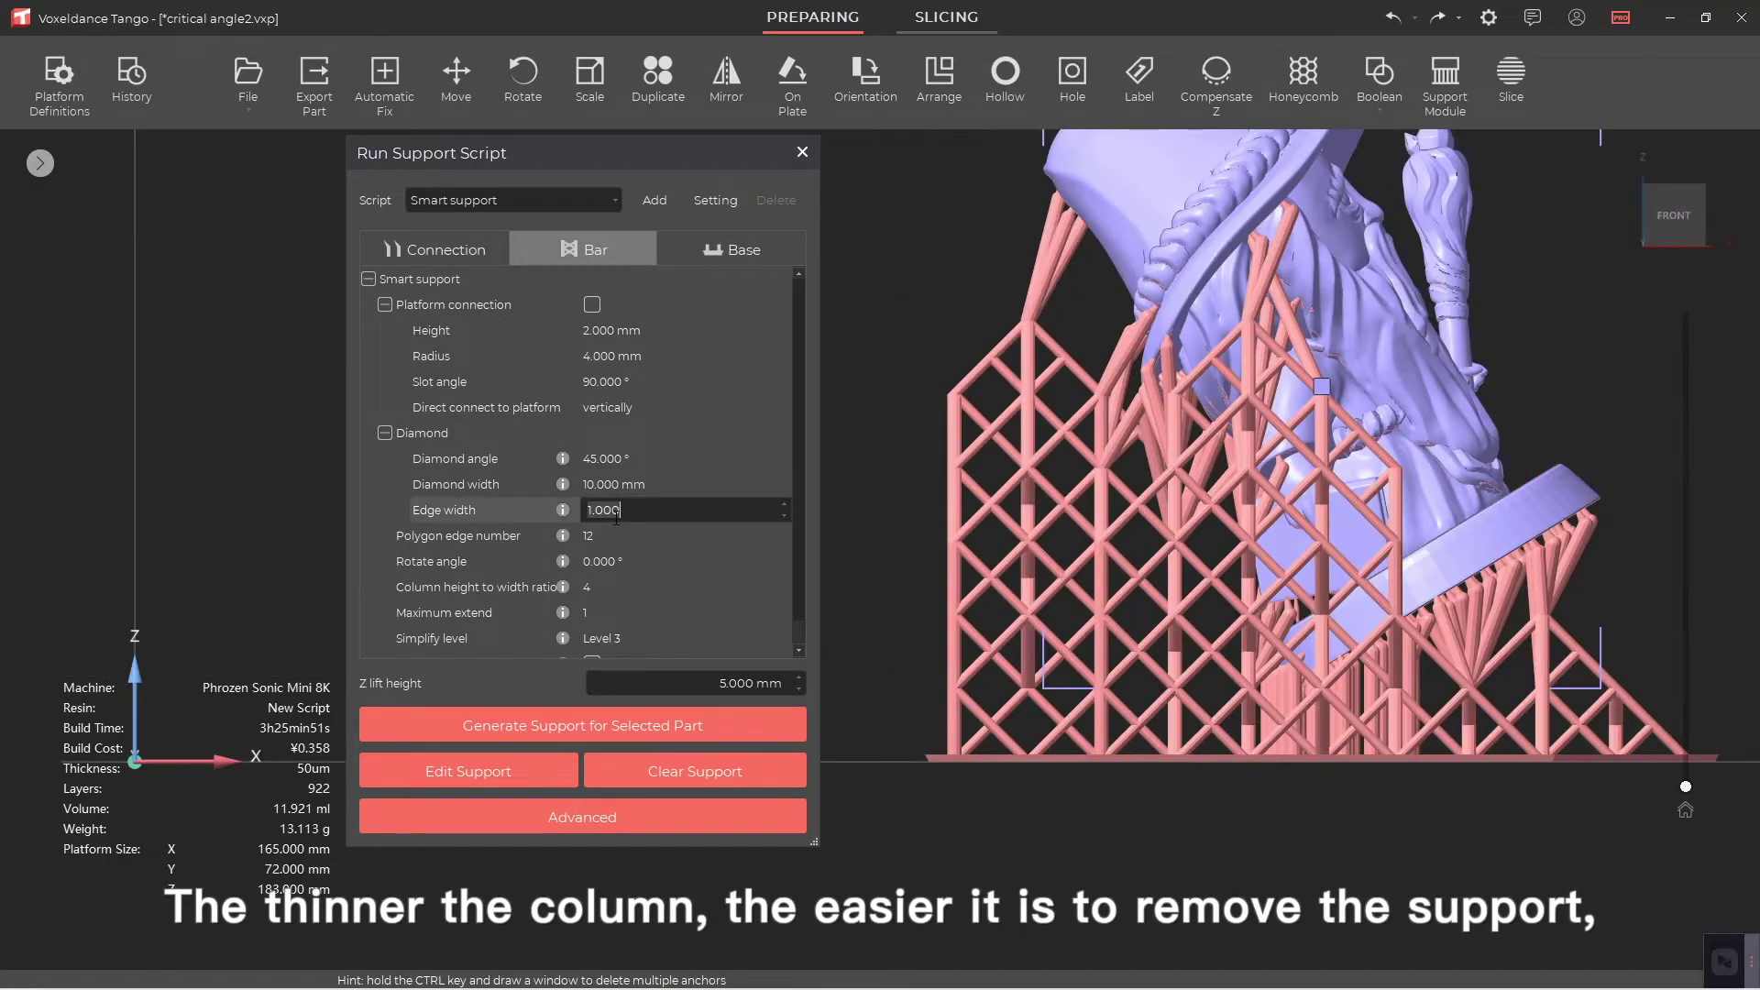
text(0.6)
click(649, 718)
click(843, 546)
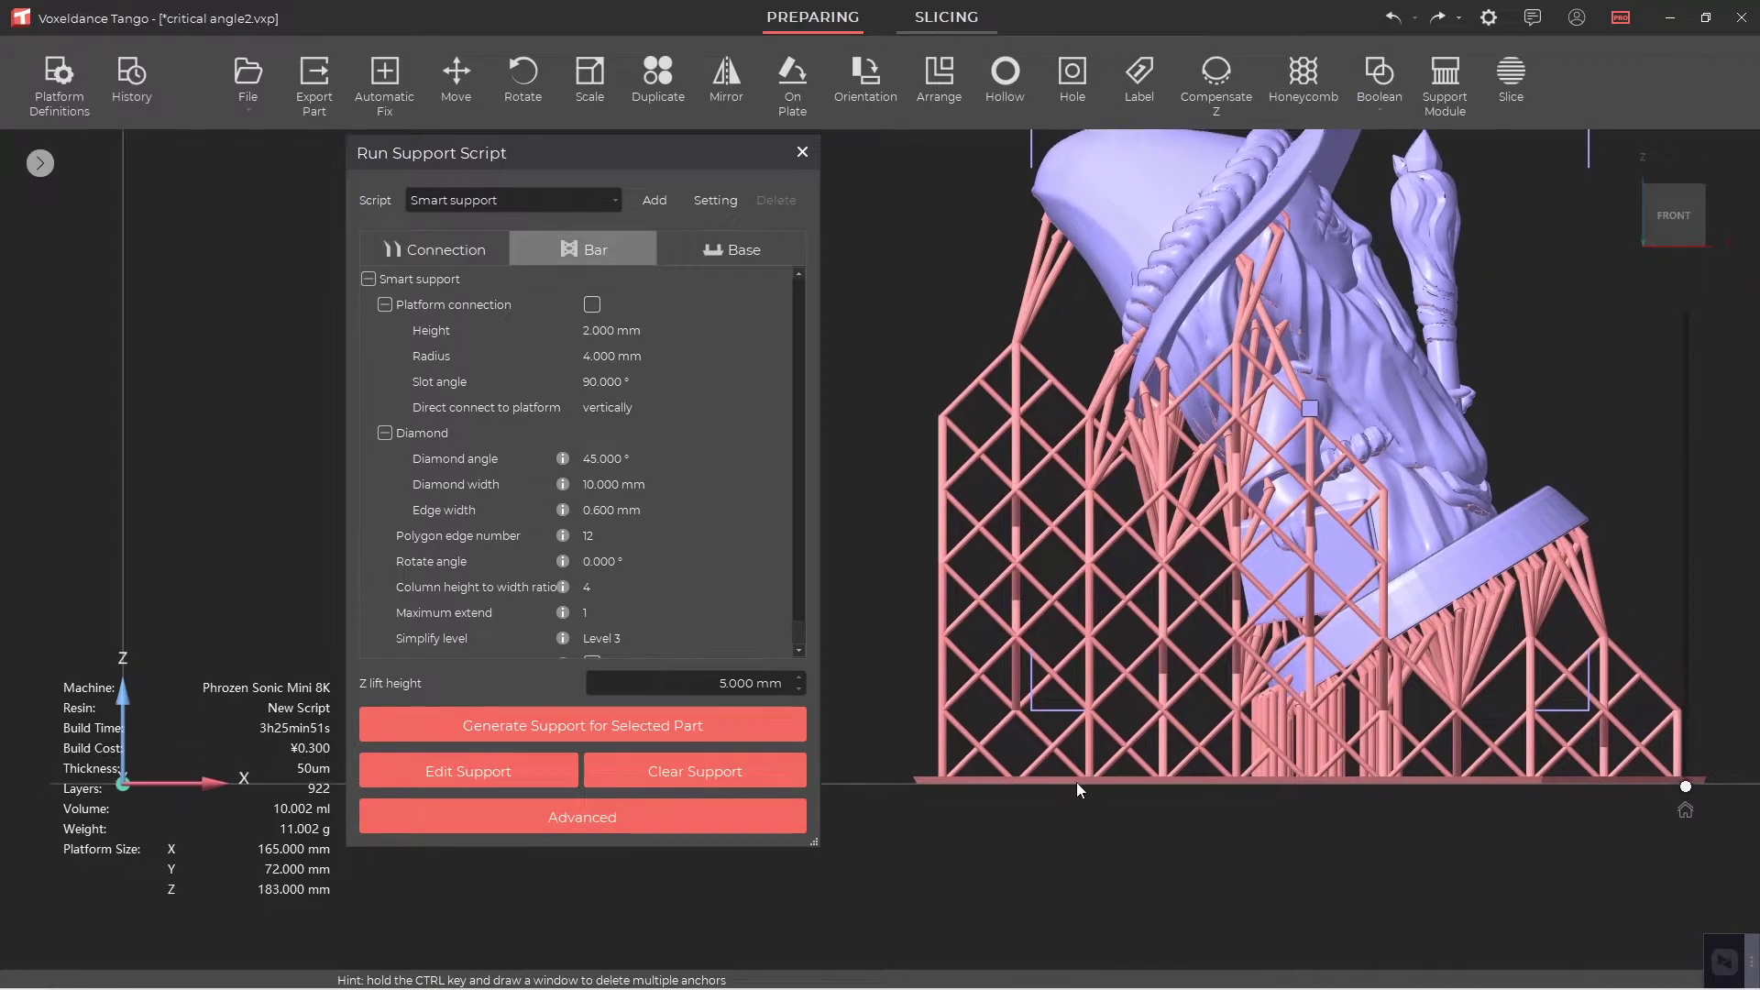
Set the diamond edge width to 2 mm and regenerate the wizard figure's supports with thicker columns
click(632, 509)
text(2)
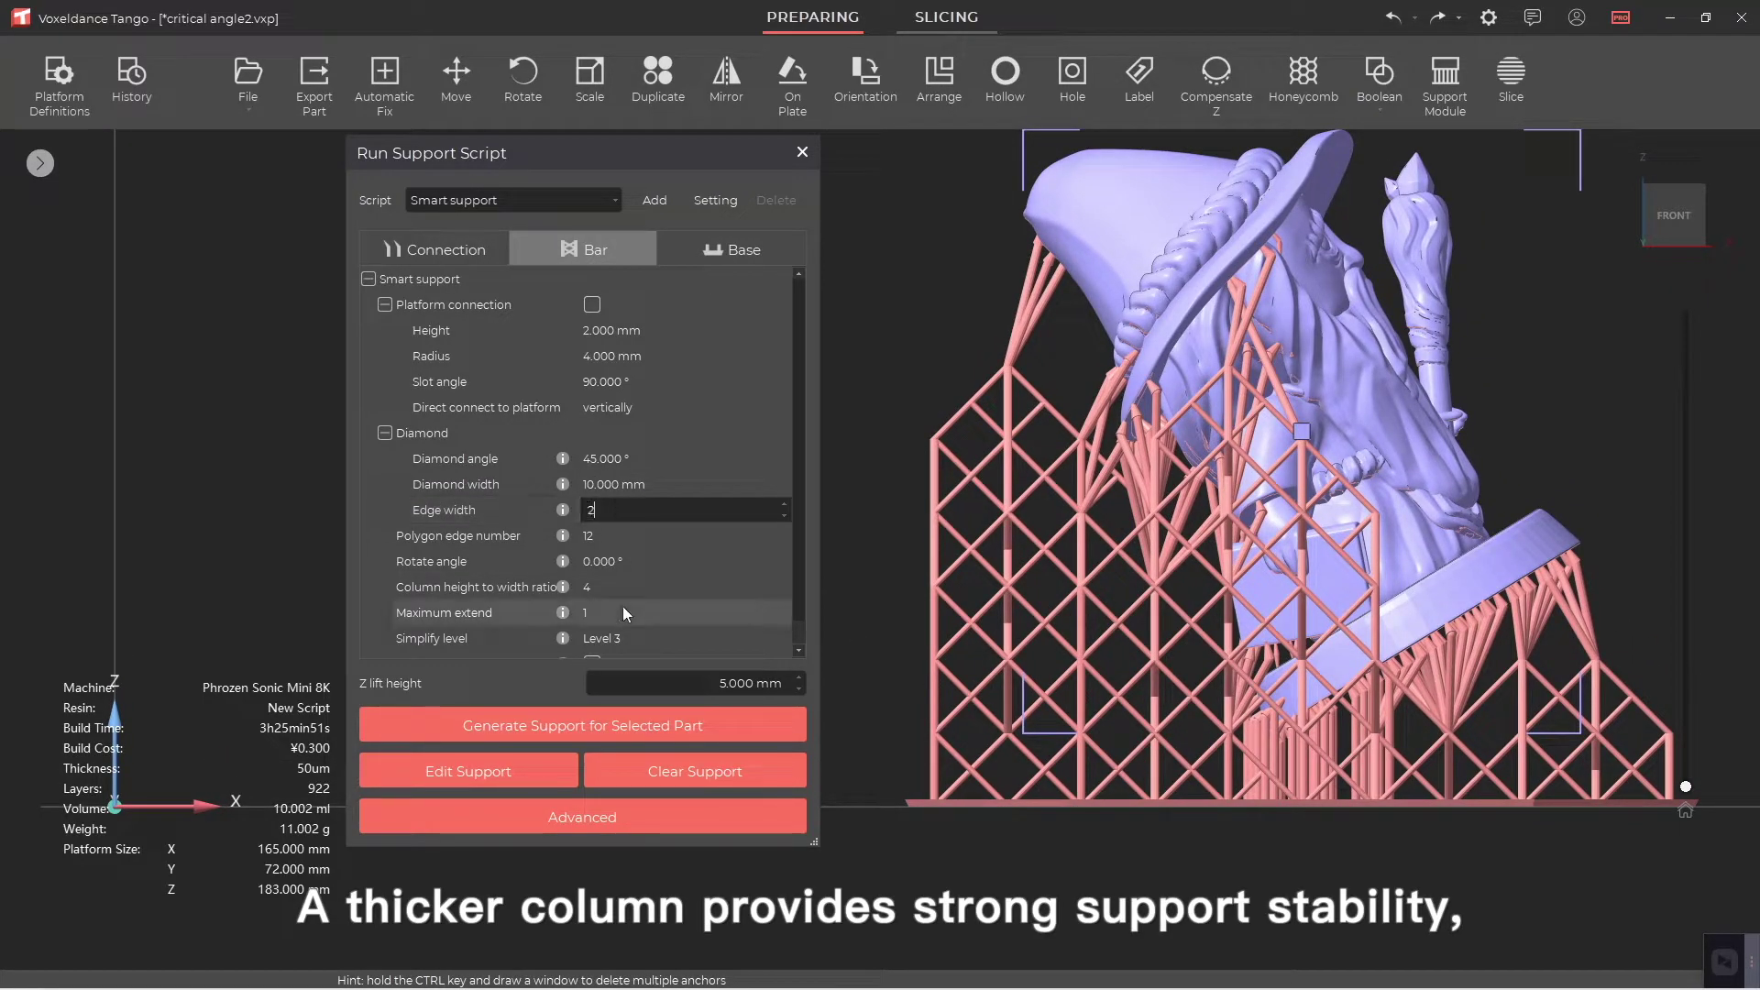
click(628, 725)
click(858, 550)
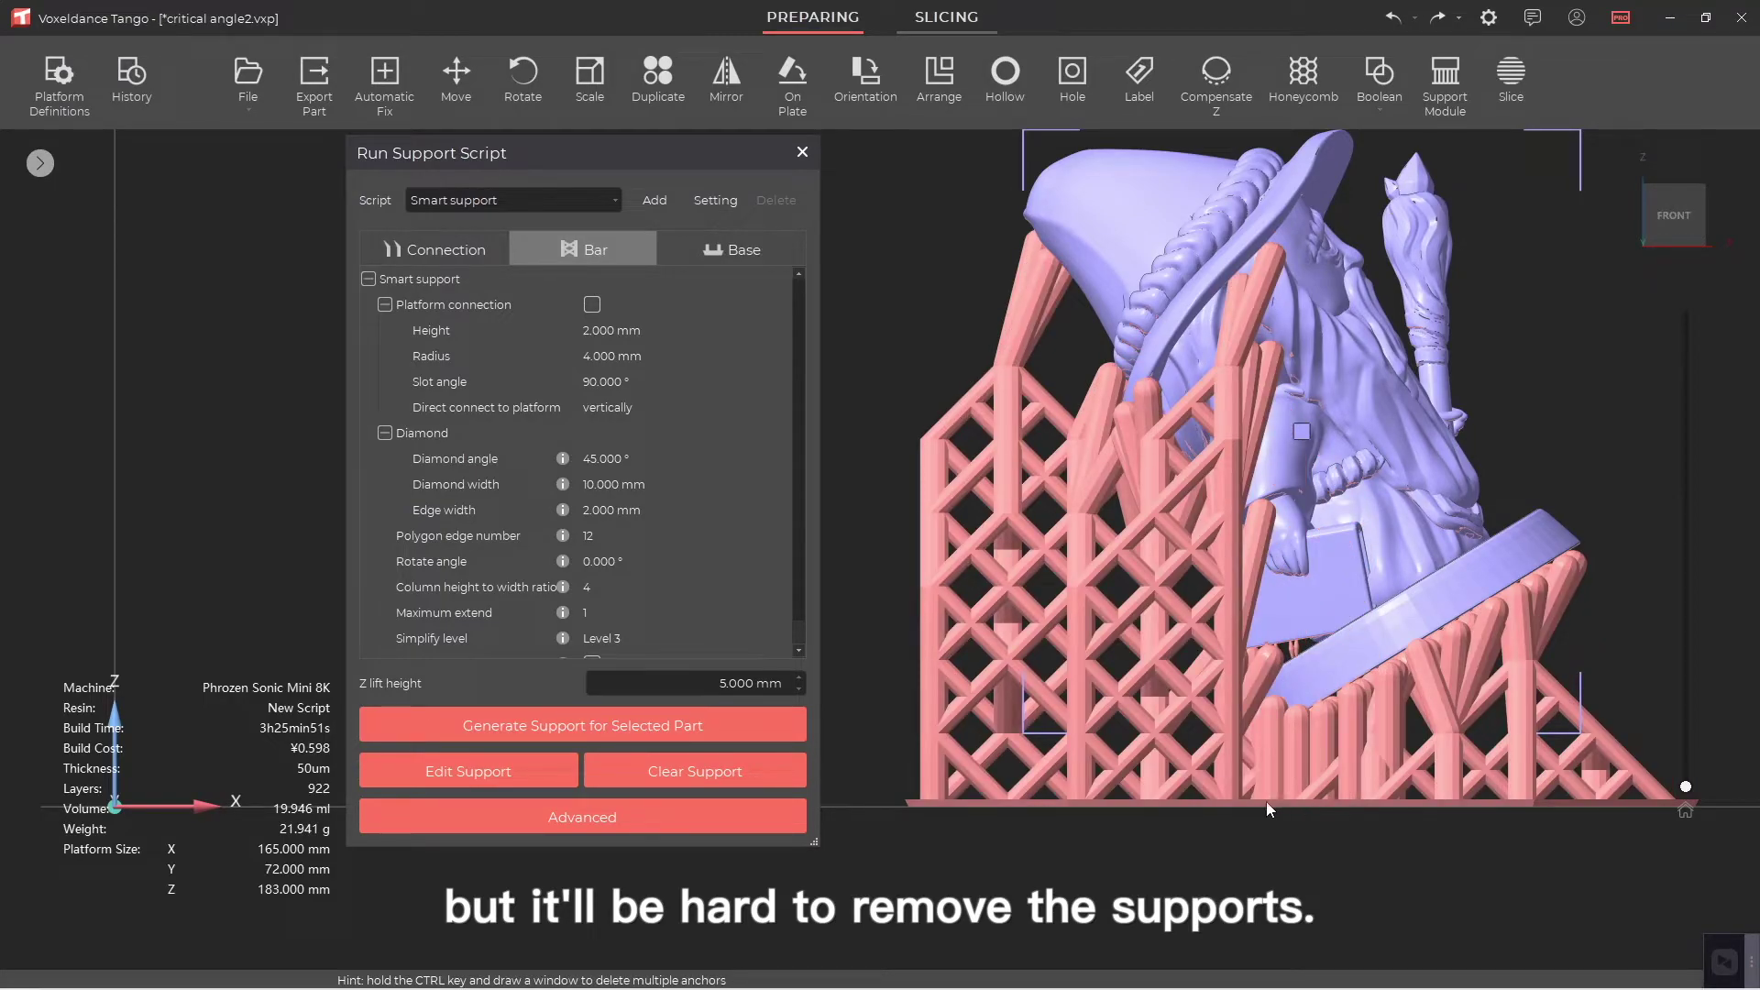
Set the diamond edge width to 1 mm, regenerate the wizard figure's supports and inspect the columns
click(615, 510)
text(1)
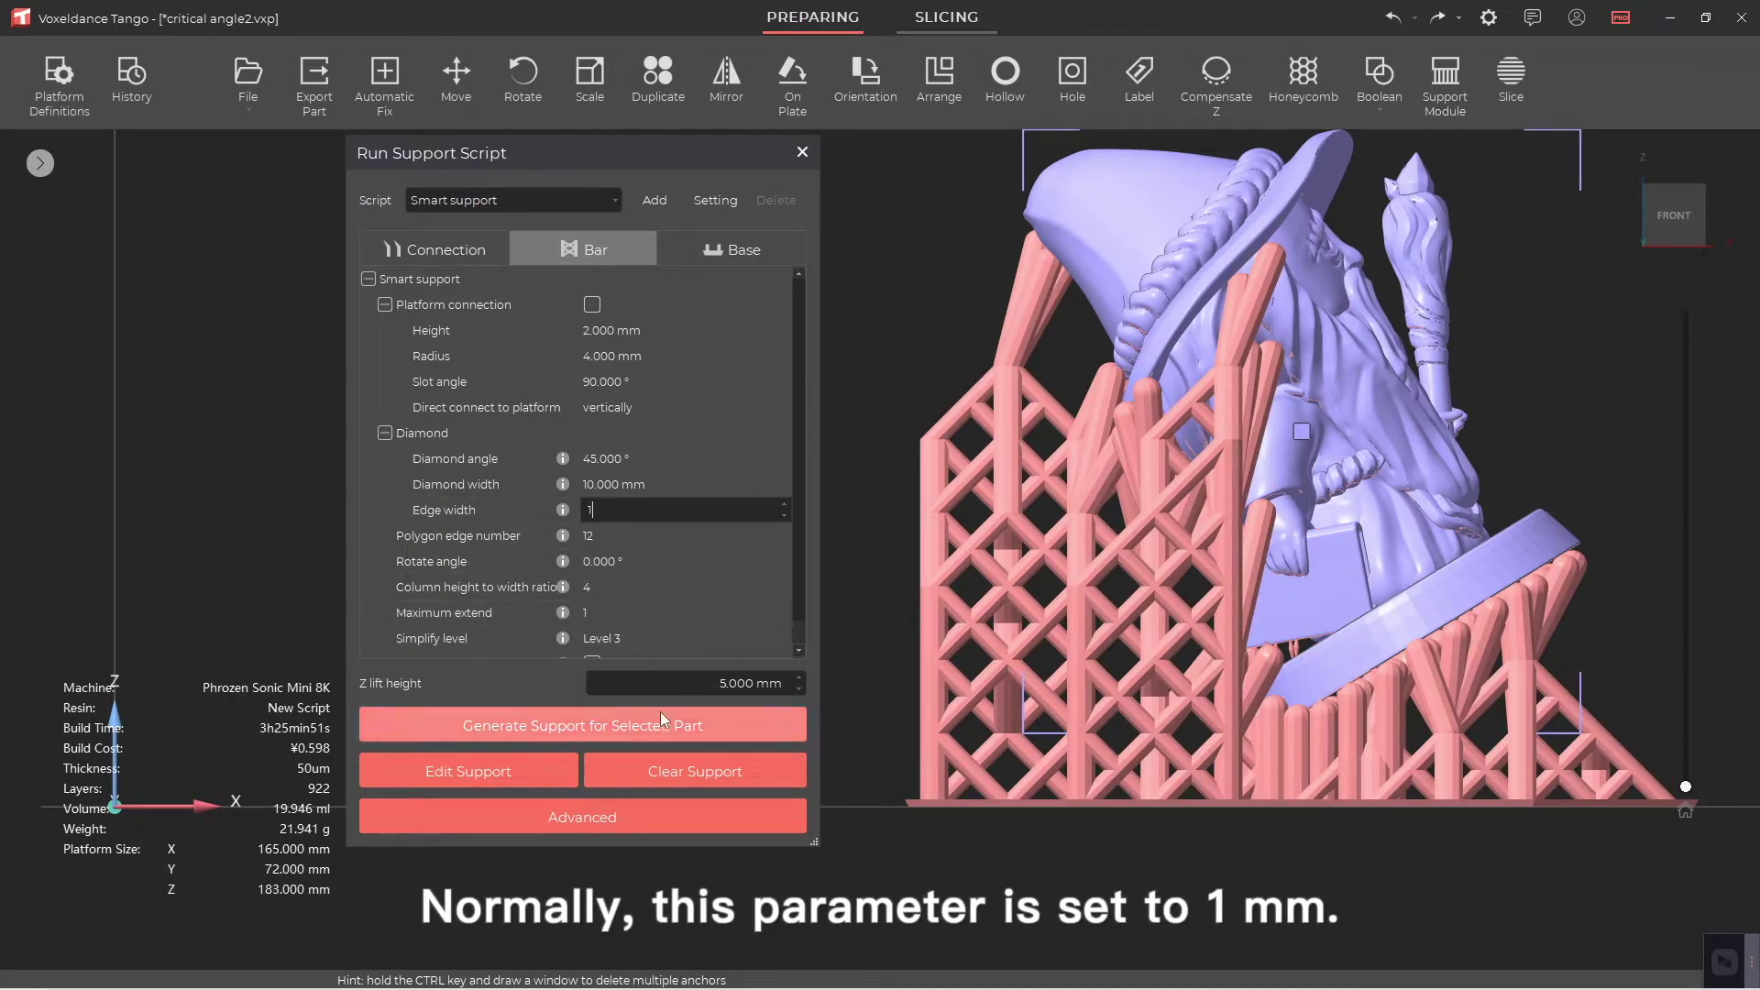
click(632, 725)
click(847, 550)
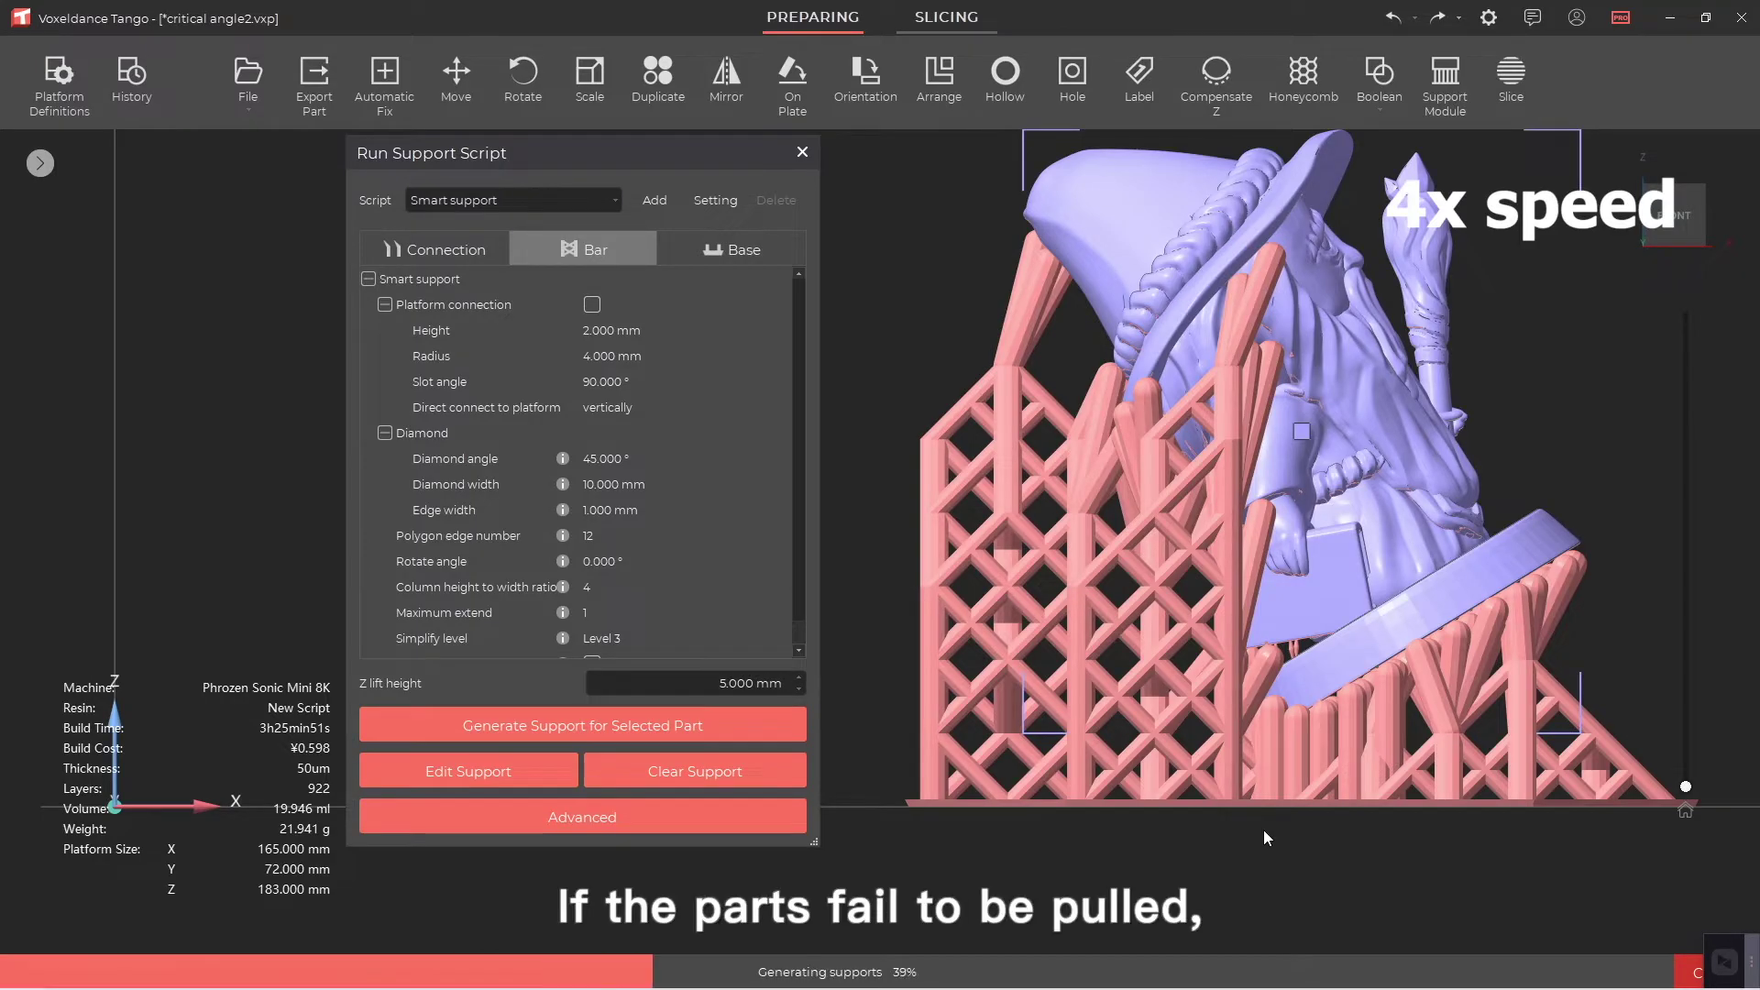
right_drag(1261, 828, 1098, 712)
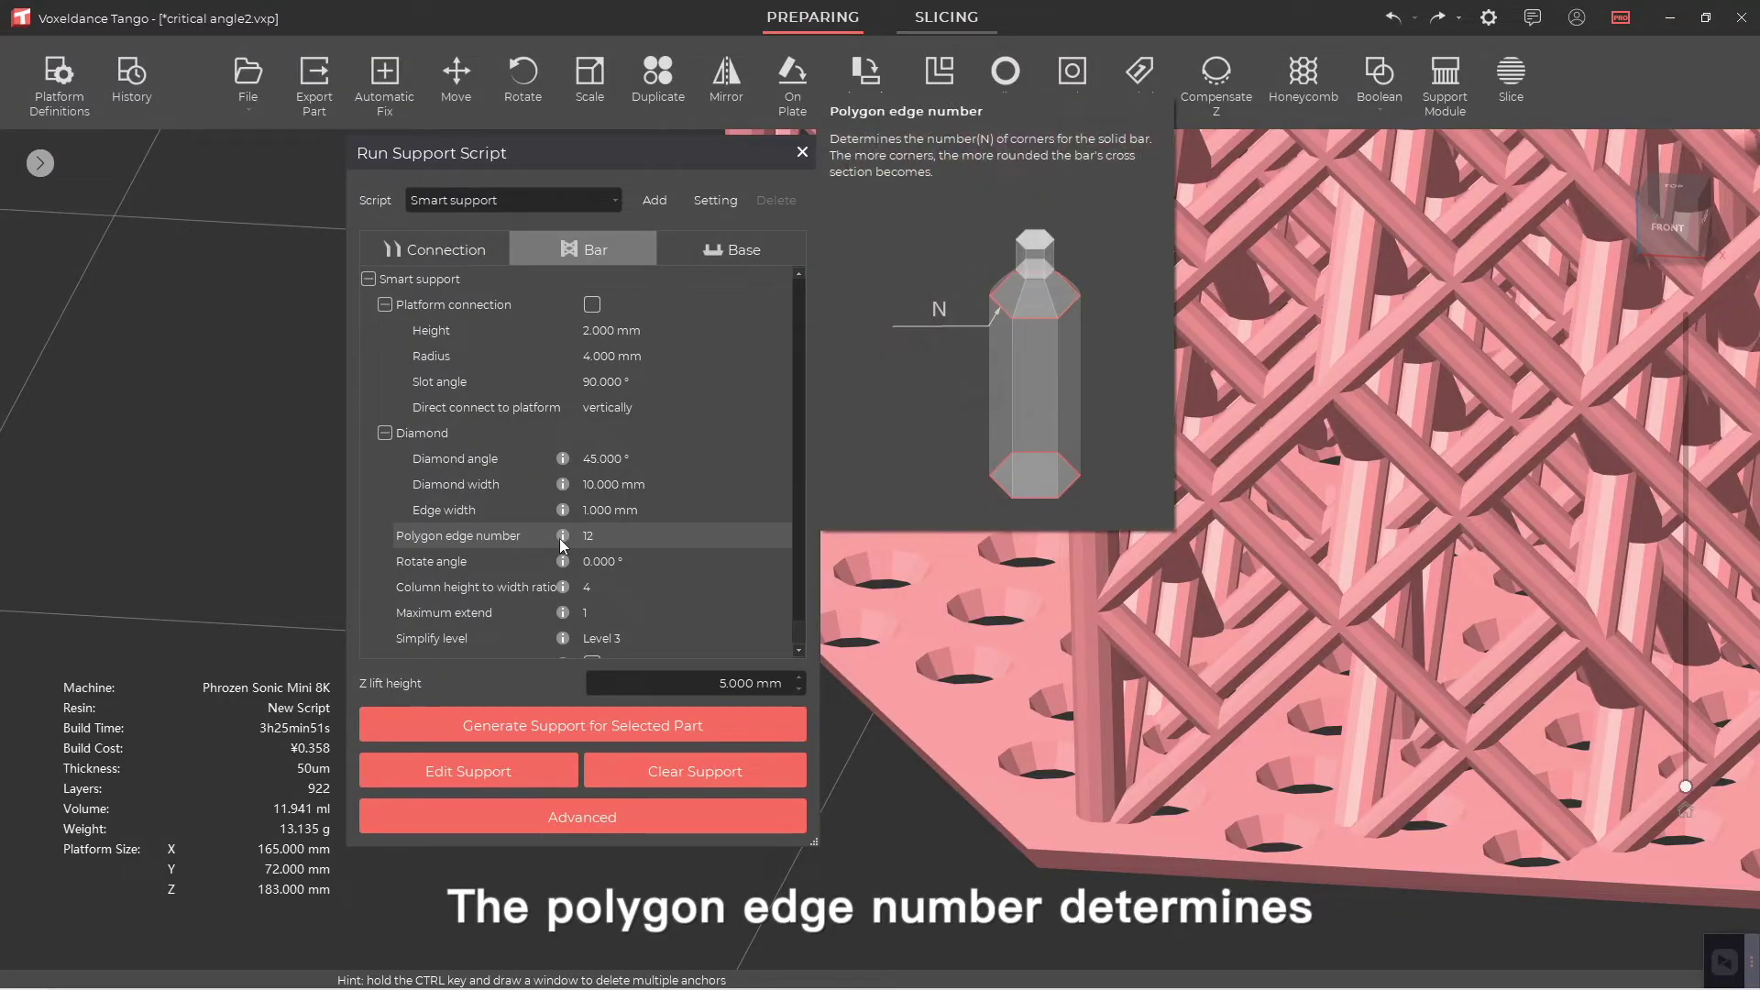
Set the polygon edge number to 4, regenerate the supports and inspect the shape of the columns
click(593, 536)
text(4)
click(718, 728)
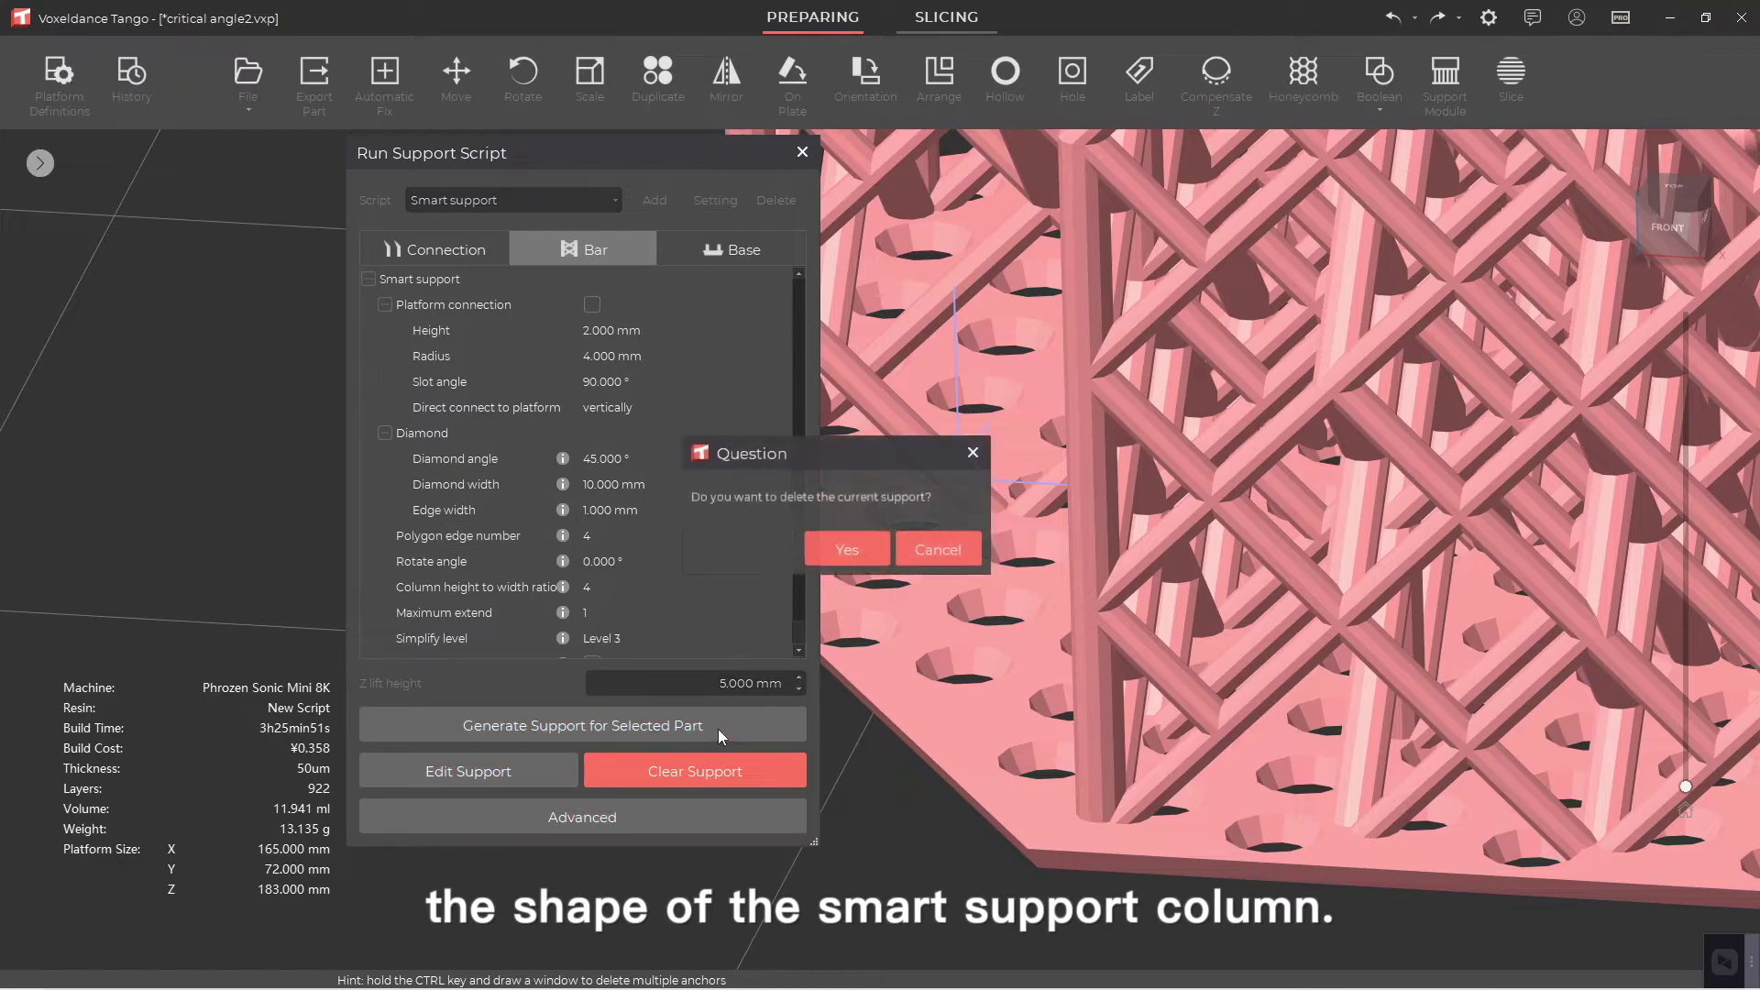
click(847, 549)
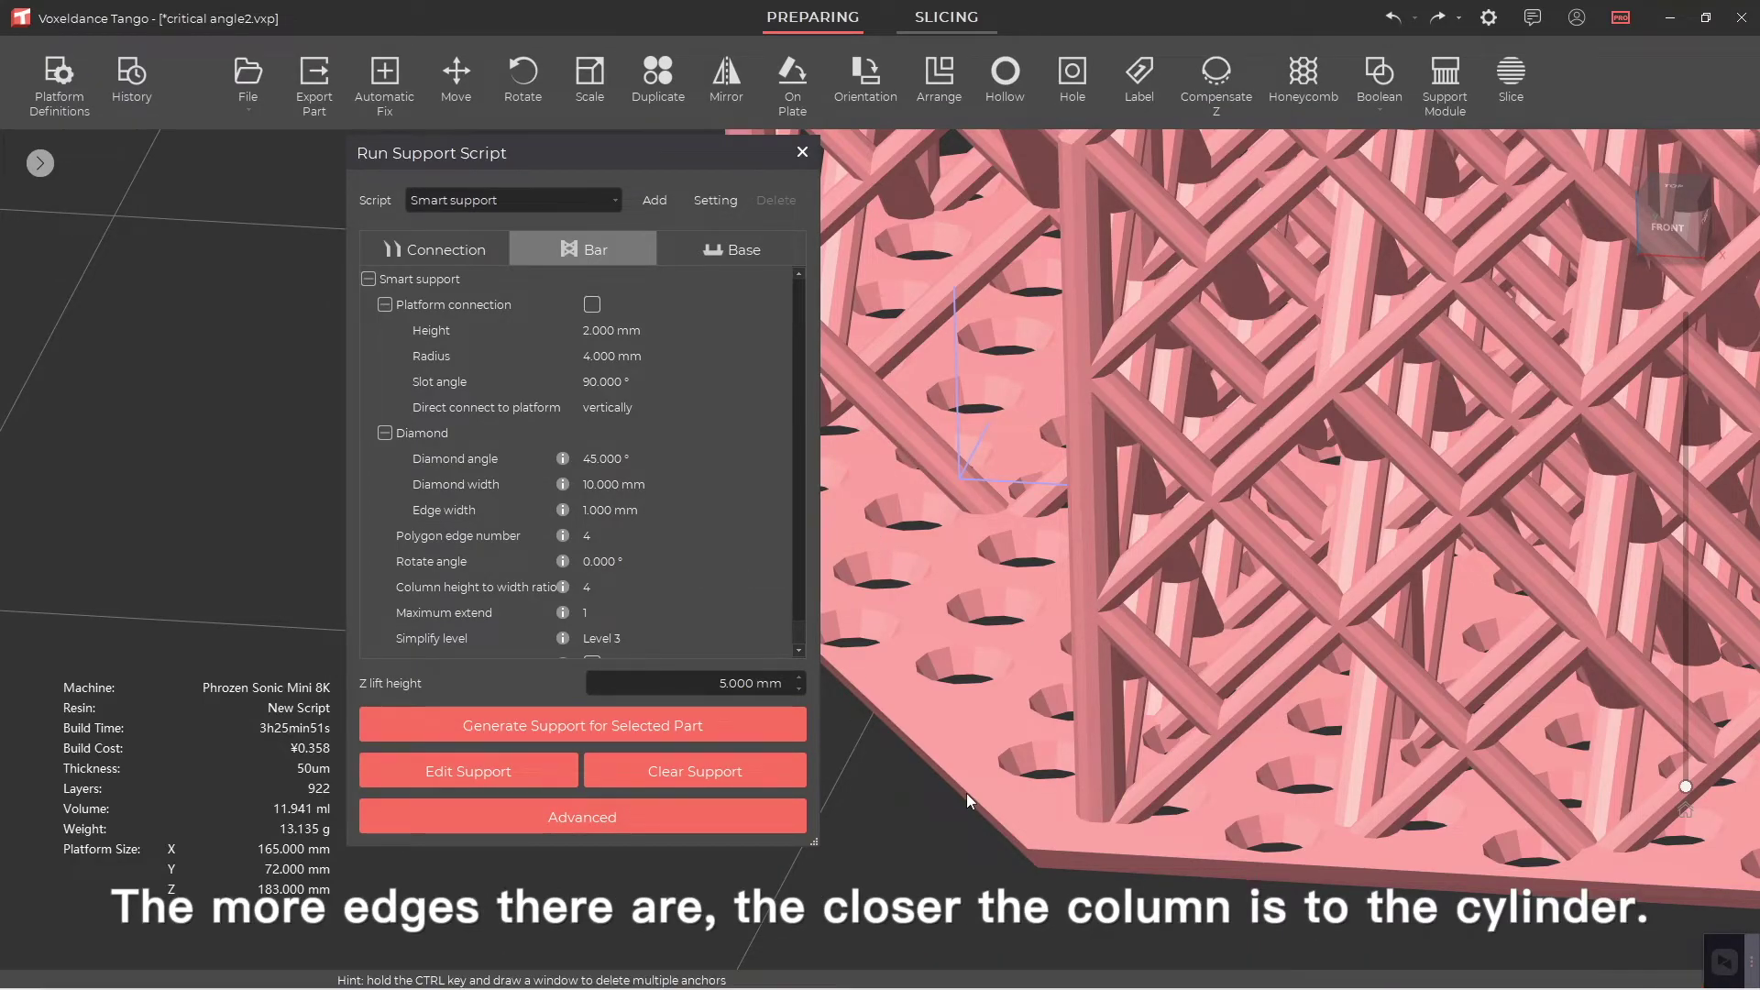
right_drag(1070, 835, 1081, 819)
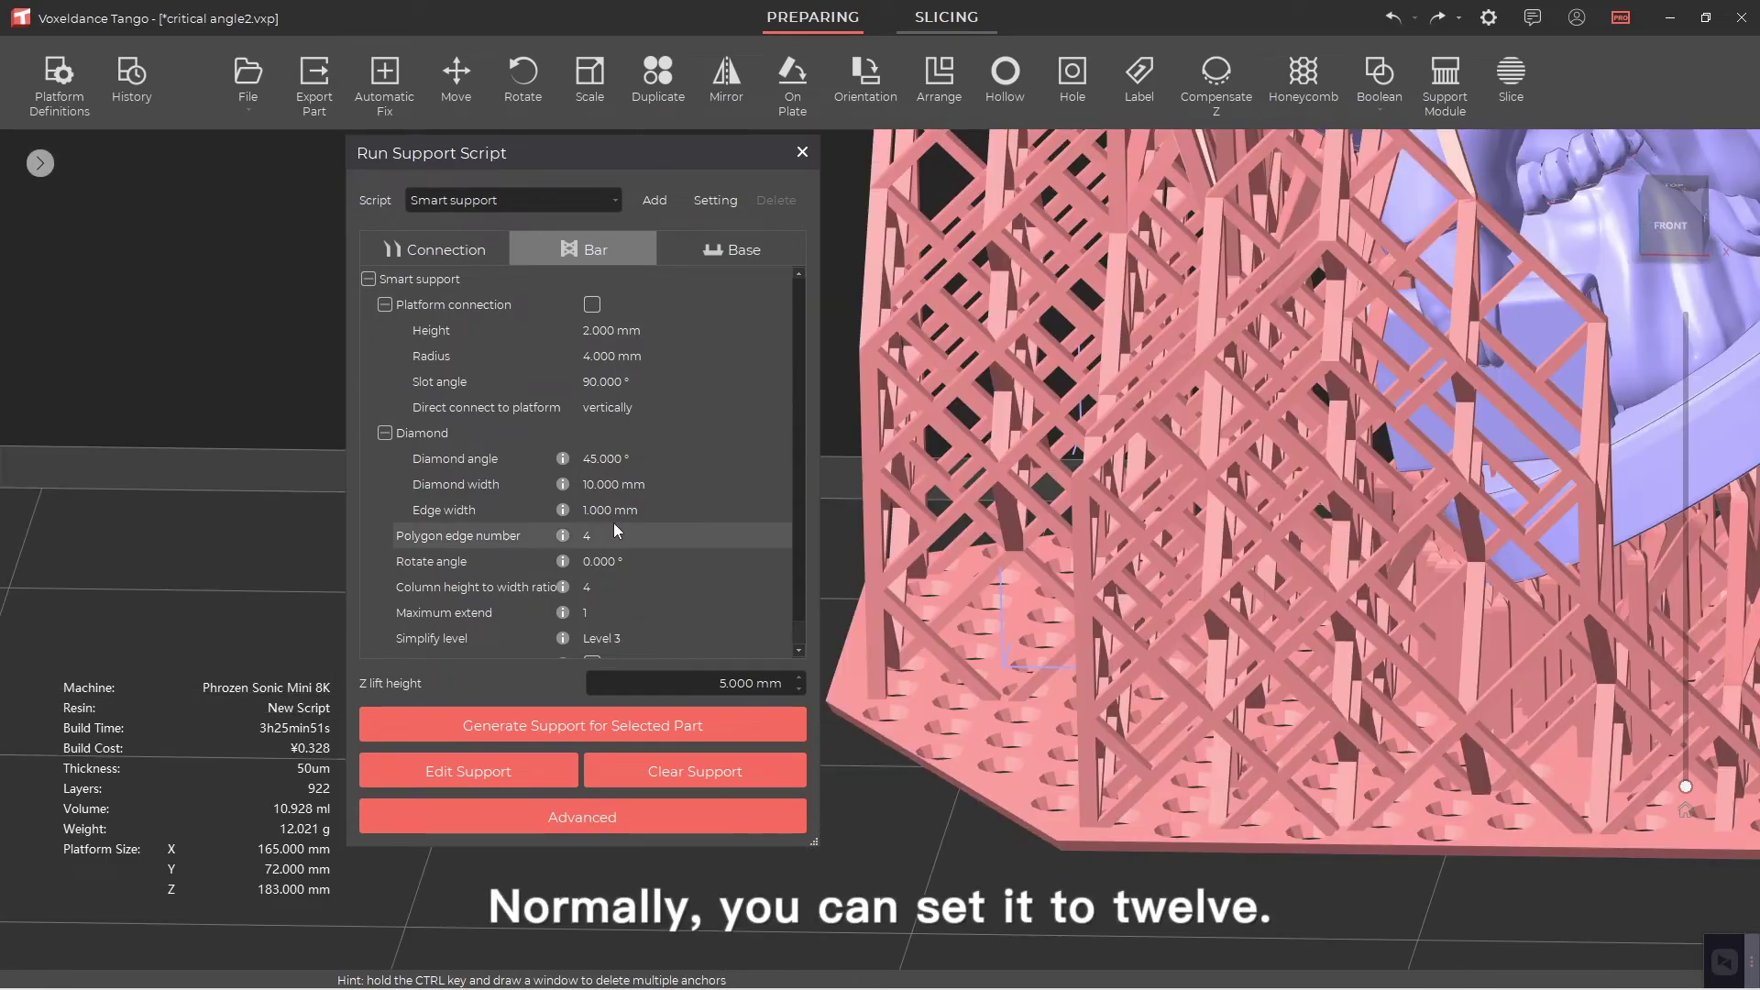
Set the polygon edge number to 12 and regenerate the wizard figure's supports with rounder columns
click(613, 528)
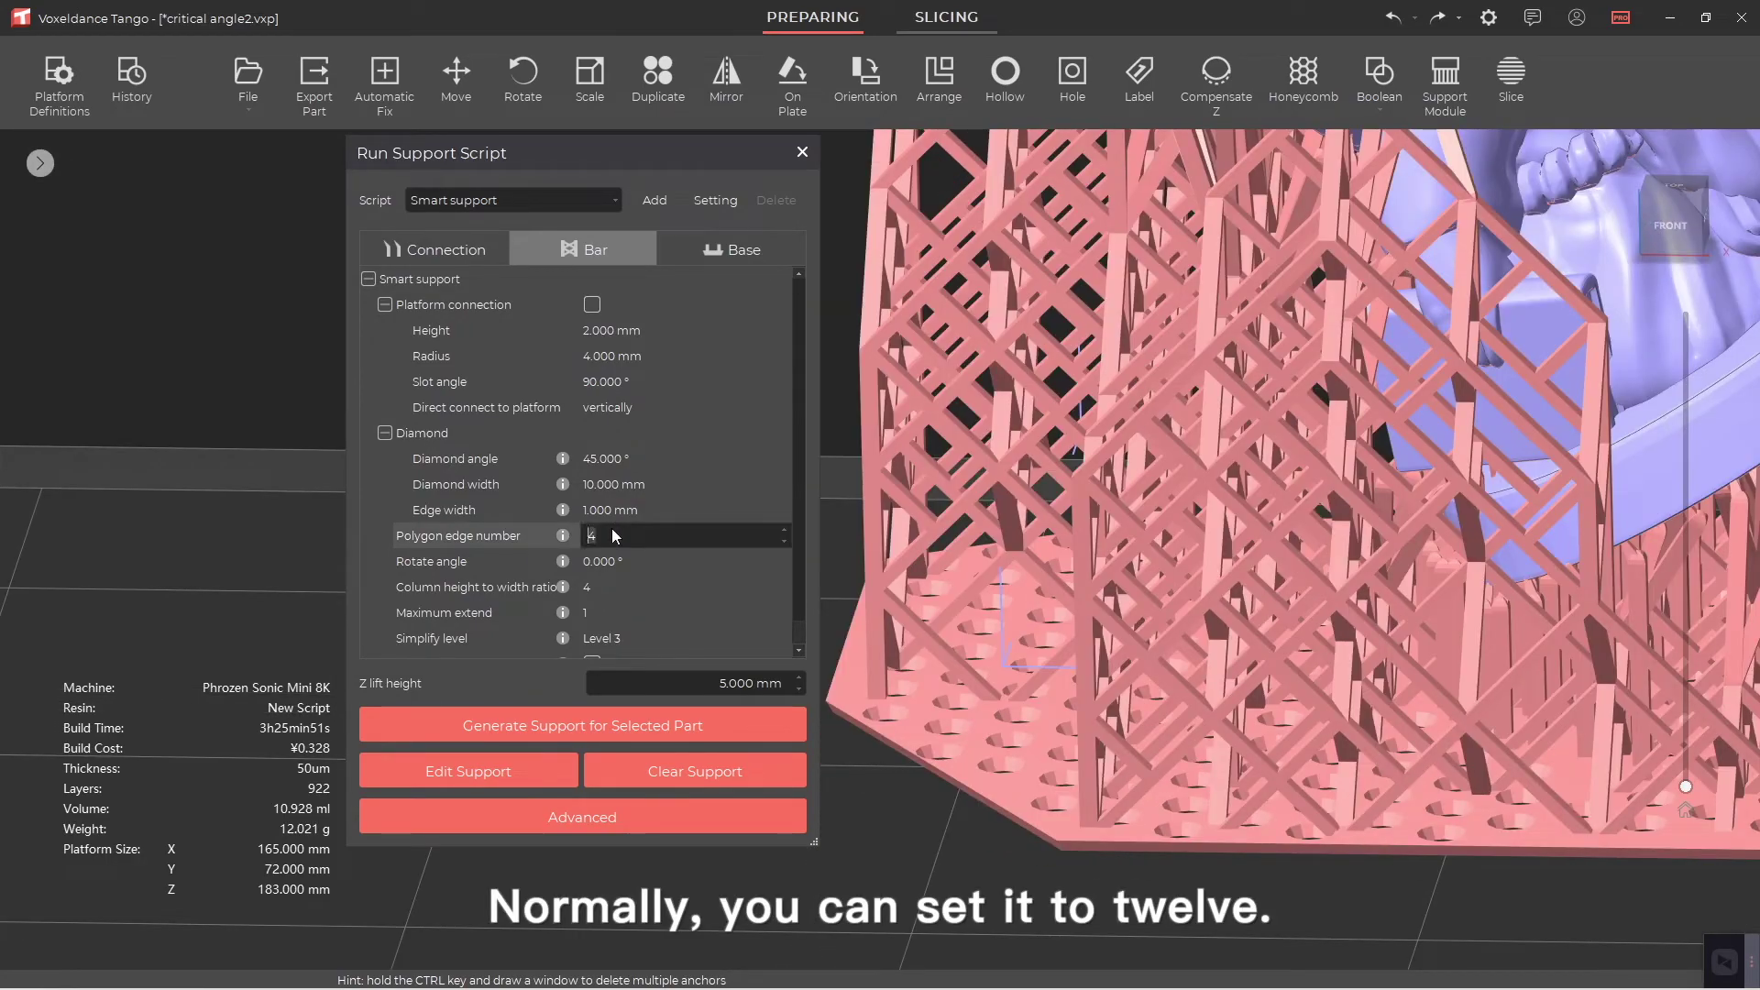
text(12)
key(Return)
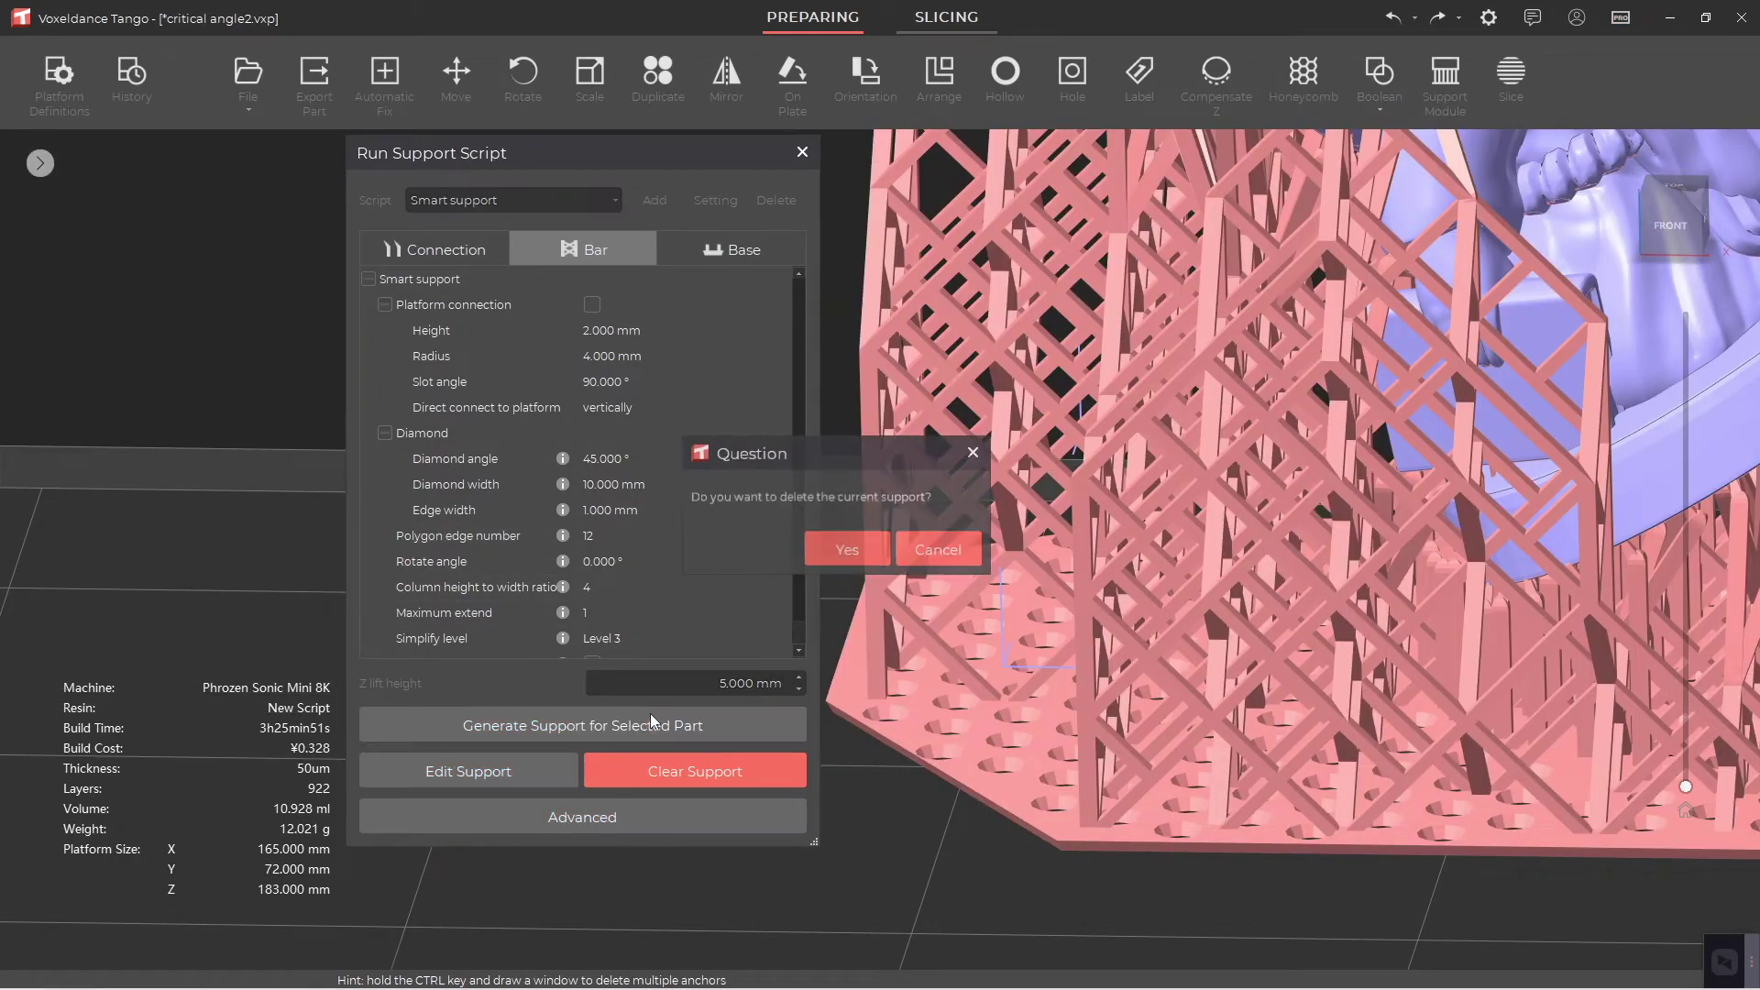
click(651, 720)
click(866, 558)
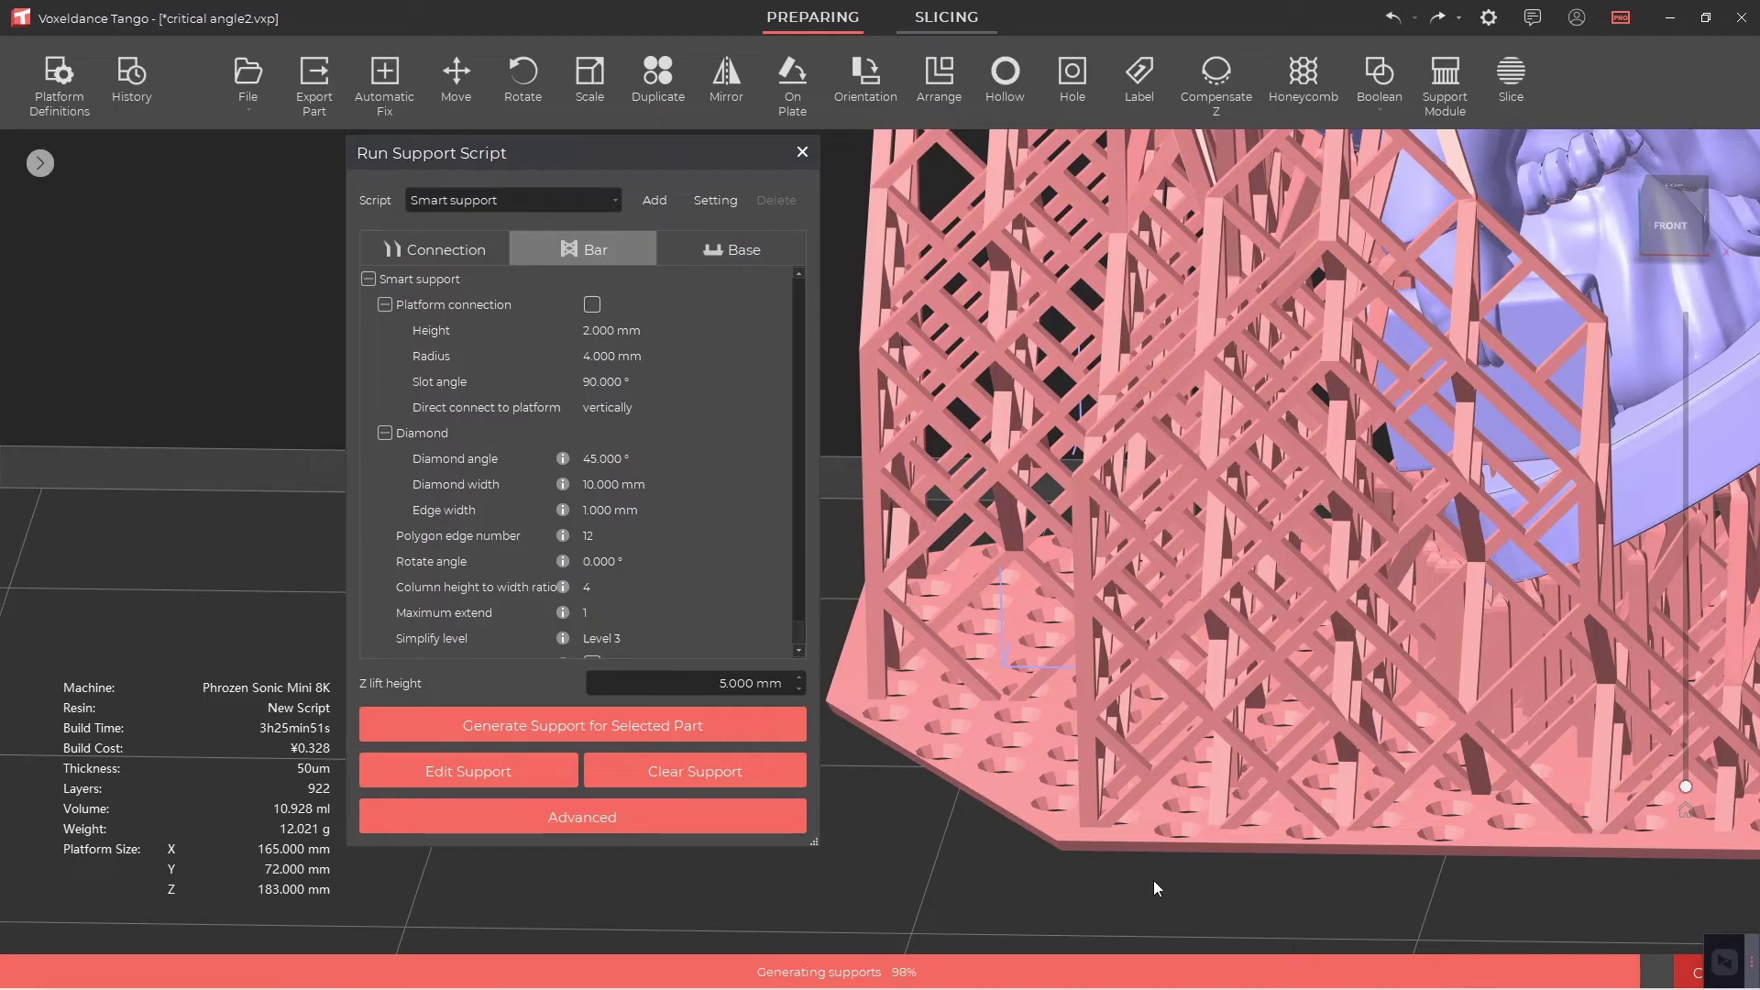